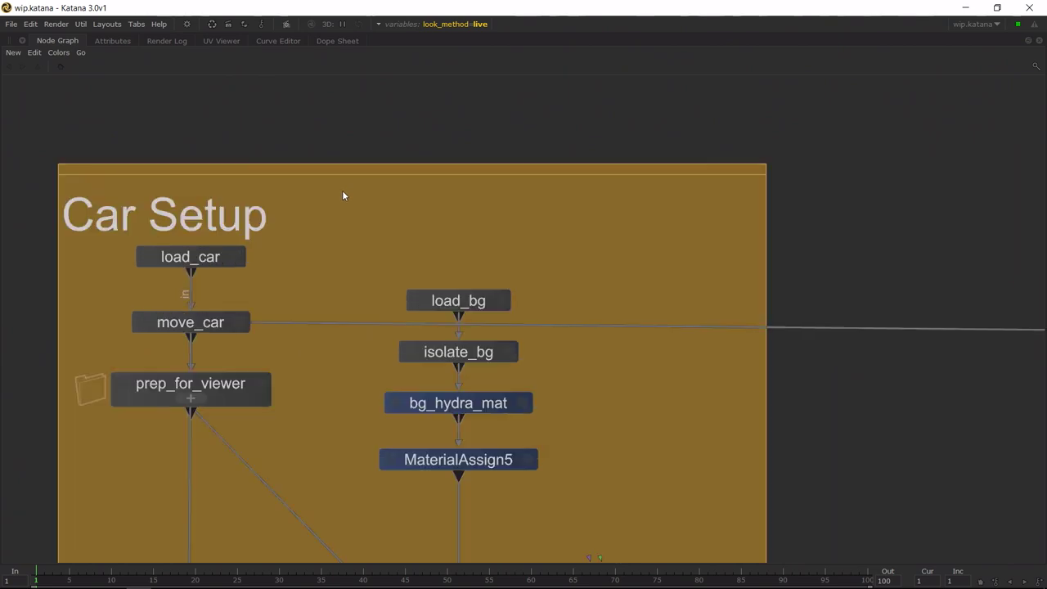
Step: Examine the nodes and connections inside the Car Setup group of the node graph
middle_drag(381, 246, 472, 167)
middle_drag(467, 315, 457, 279)
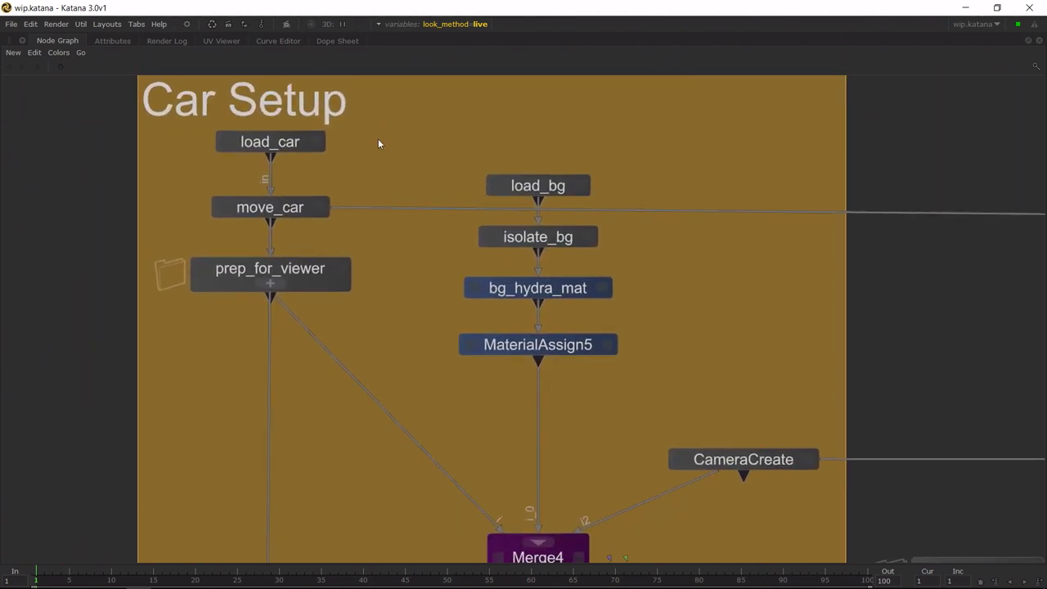
scroll(382, 143, down, 3)
scroll(396, 155, up, 3)
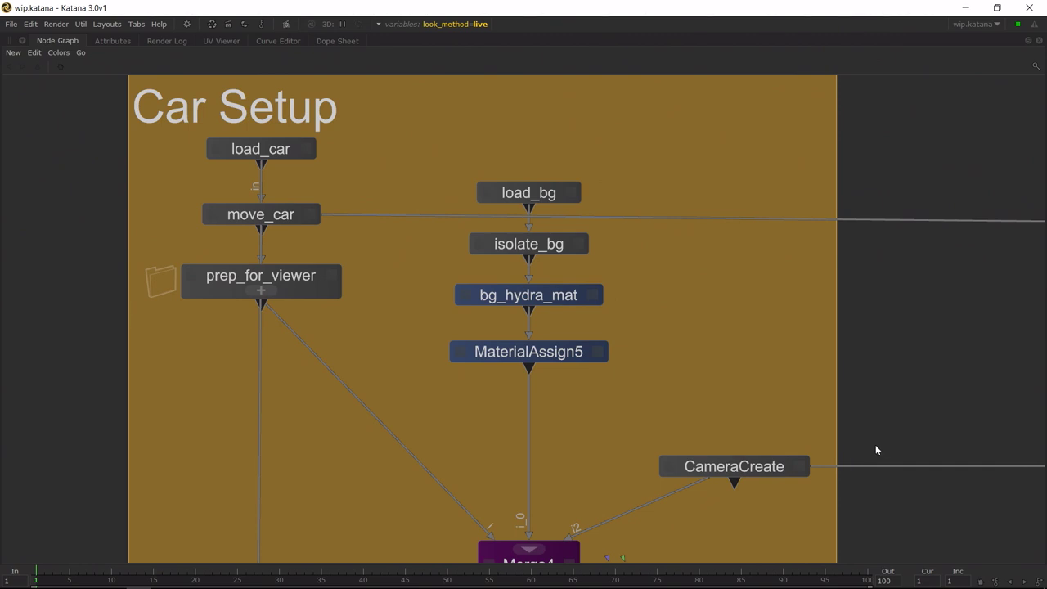
middle_drag(875, 450, 796, 339)
scroll(823, 314, down, 4)
middle_drag(822, 304, 813, 318)
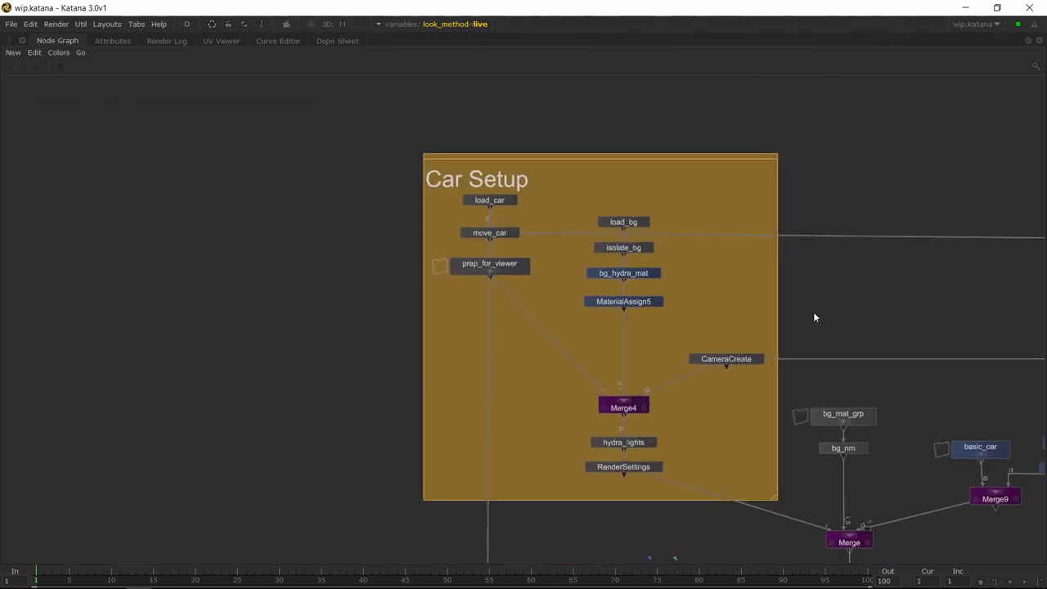
Step: Restore the multi-panel layout and orbit the scene camera slightly around the car
key(space)
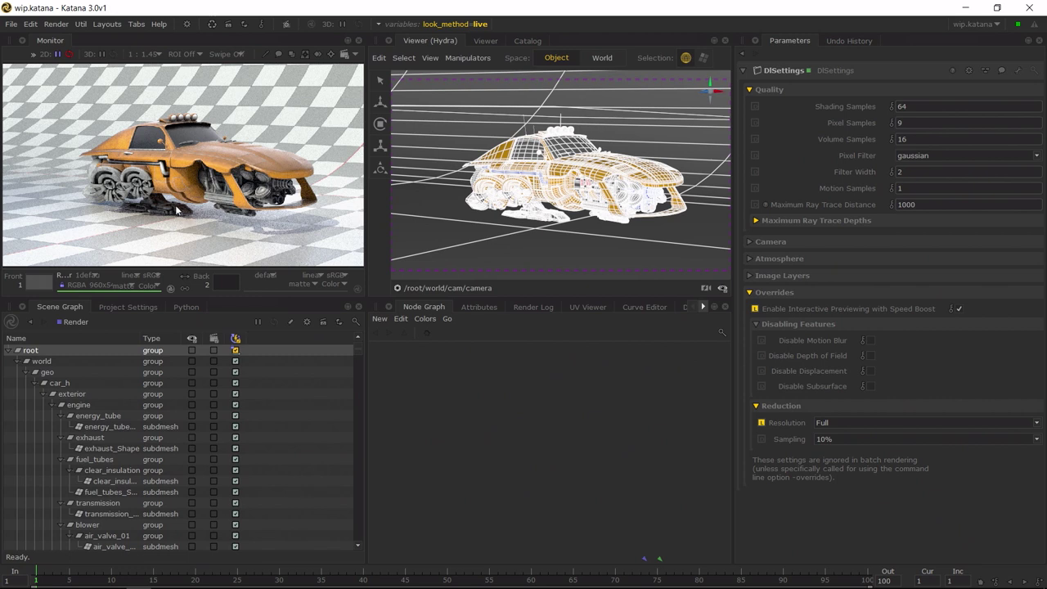
mouse_move(554, 179)
alt+mouse_down()
mouse_move(509, 183)
mouse_move(536, 174)
alt+mouse_up()
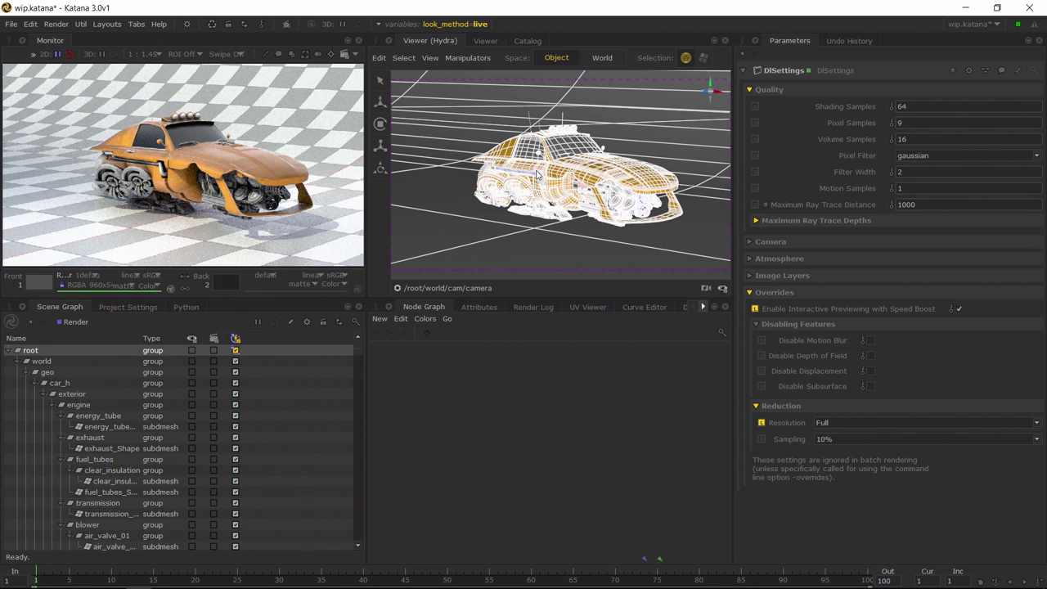
Step: Temporarily disable the move_car node to compare the car's orientation, and re-enable it
middle_drag(564, 410, 347, 405)
scroll(459, 431, up, 10)
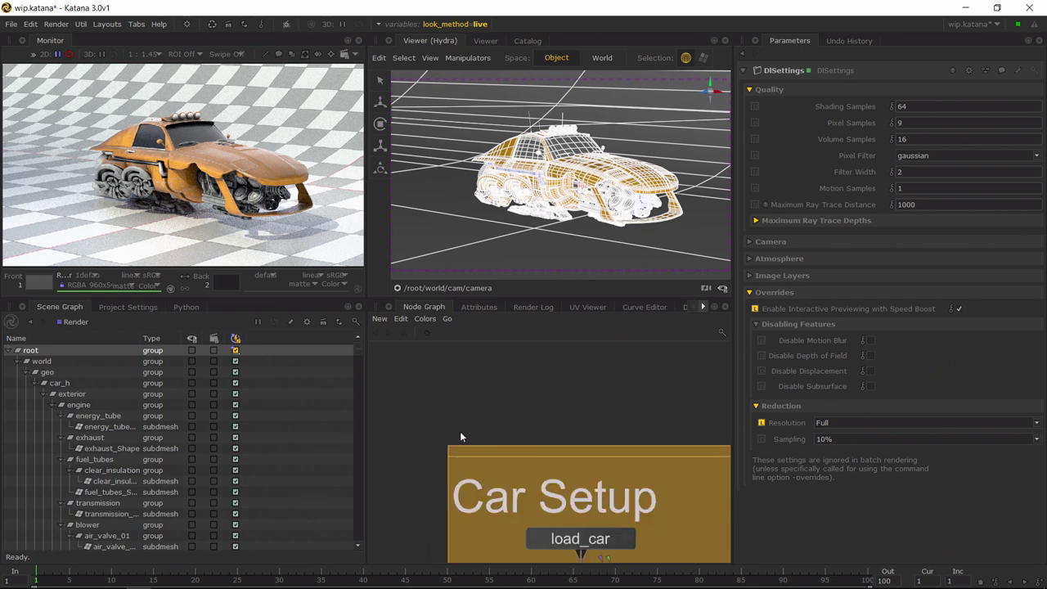
middle_drag(493, 391, 606, 441)
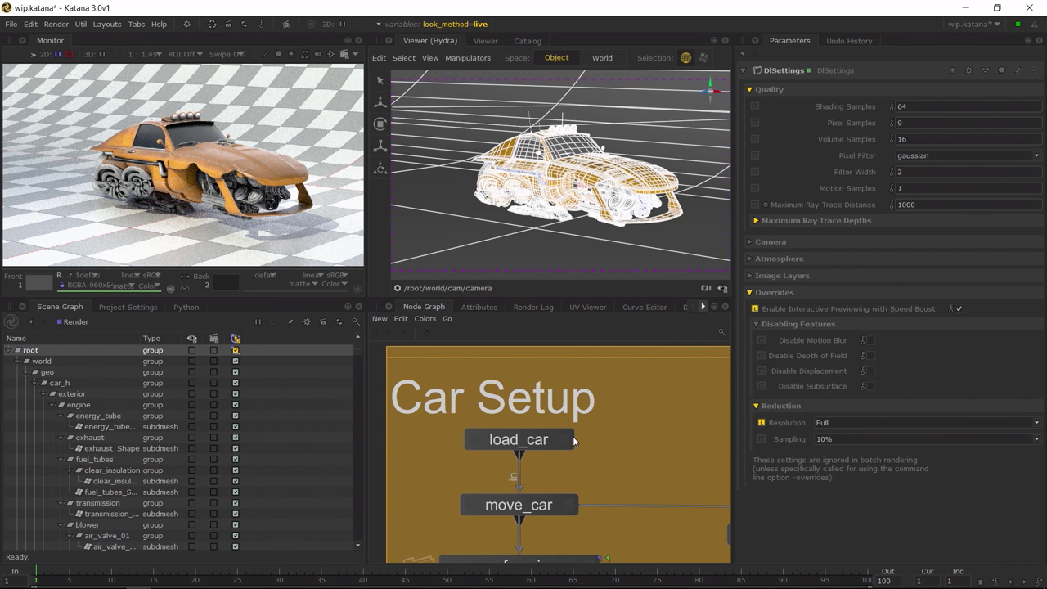
click(544, 510)
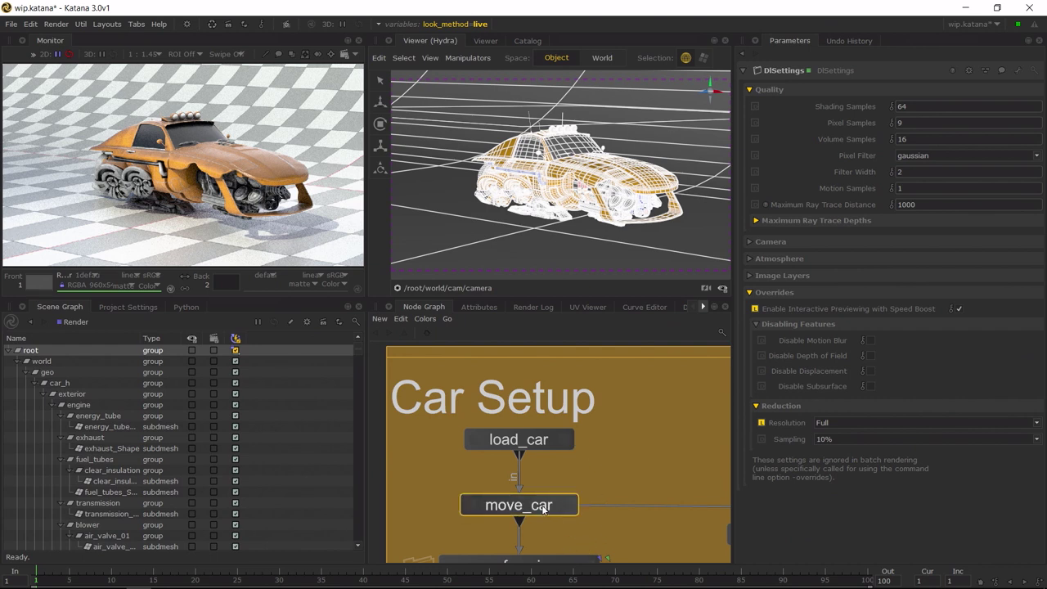
key(v)
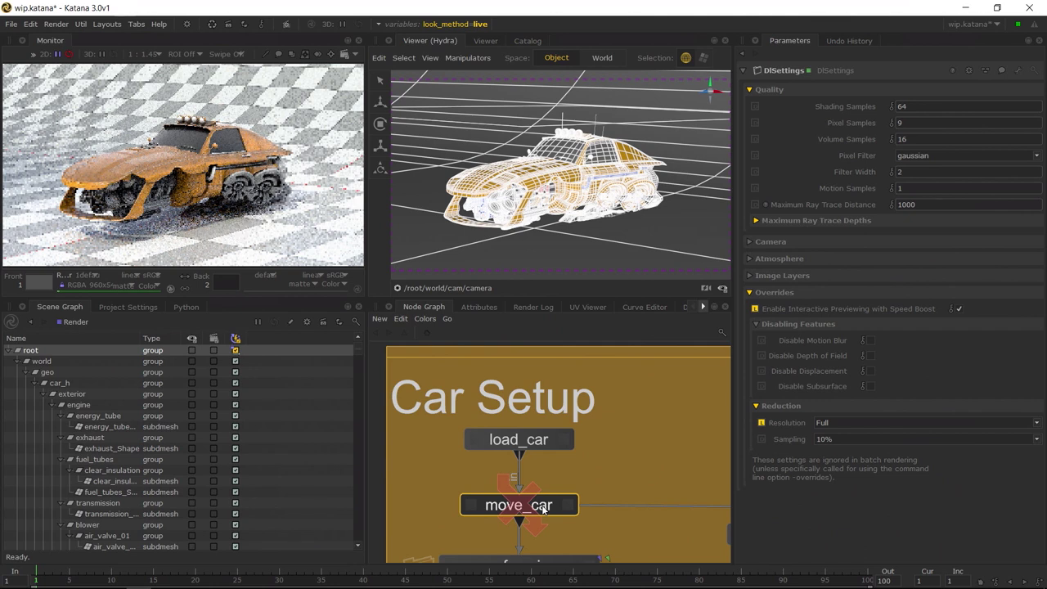
key(d)
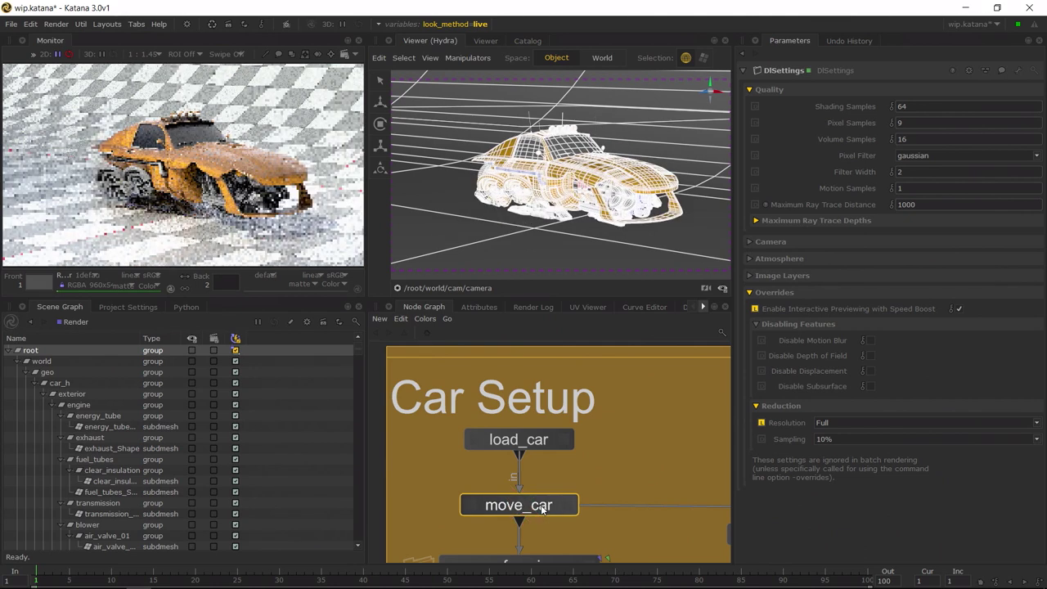
Step: Select the prep_for_viewer node and pick the background sweep in the Hydra viewer to inspect the shaded car
middle_drag(581, 458, 580, 346)
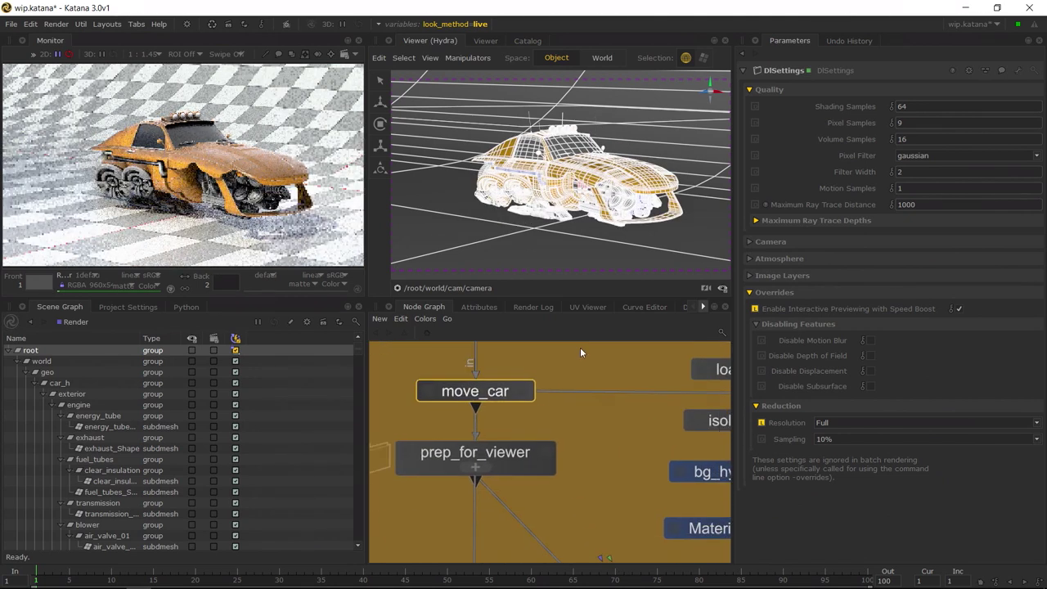
click(522, 466)
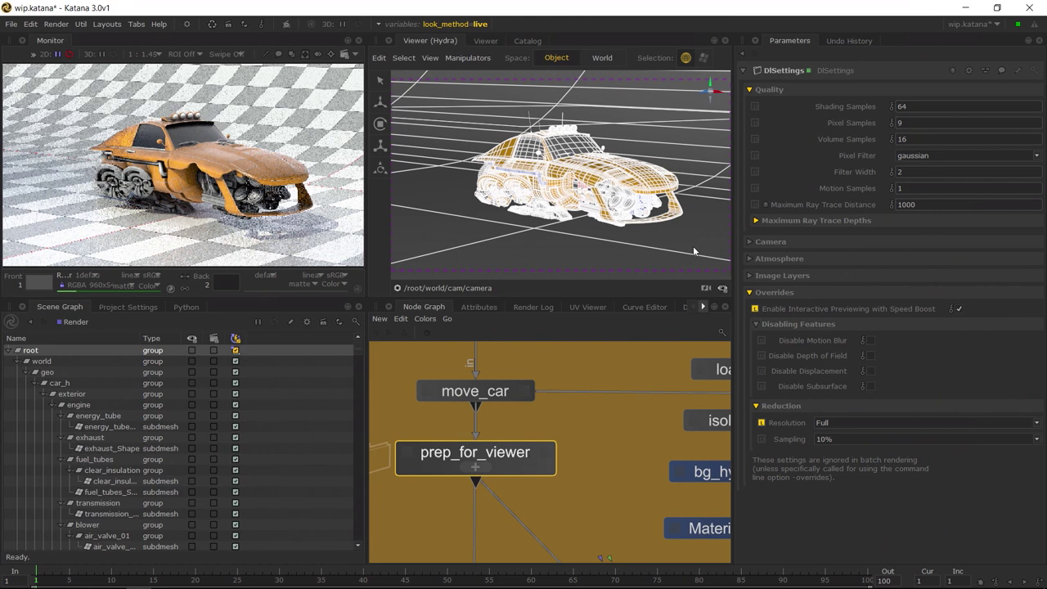
click(656, 247)
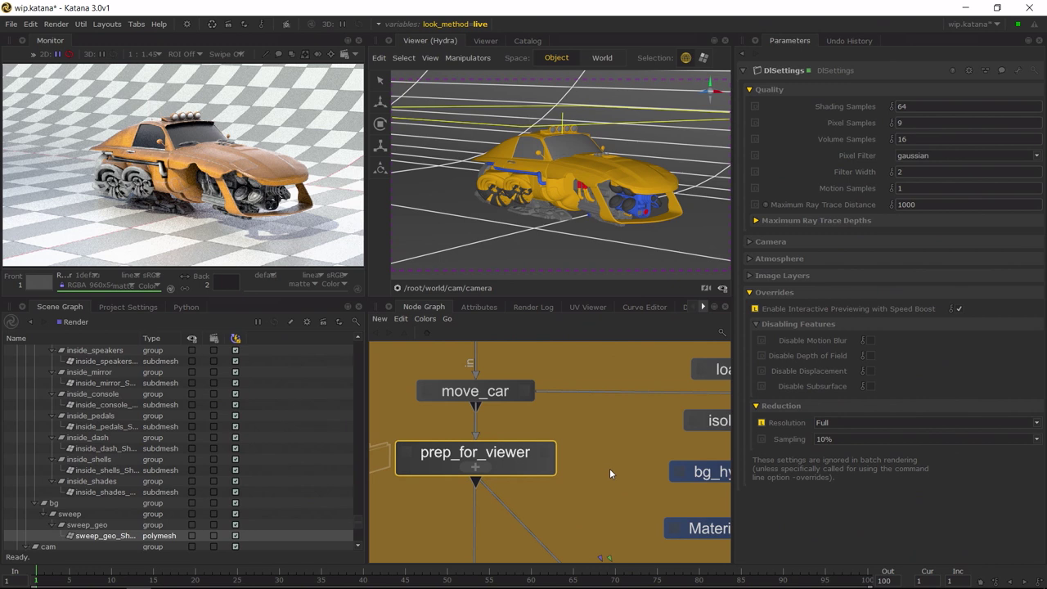
Step: Open the load_bg node's parameters, and view the scene at isolate_bg with its parameters open
middle_drag(625, 467, 586, 378)
middle_drag(637, 546, 552, 449)
scroll(569, 415, down, 3)
middle_drag(595, 344, 504, 421)
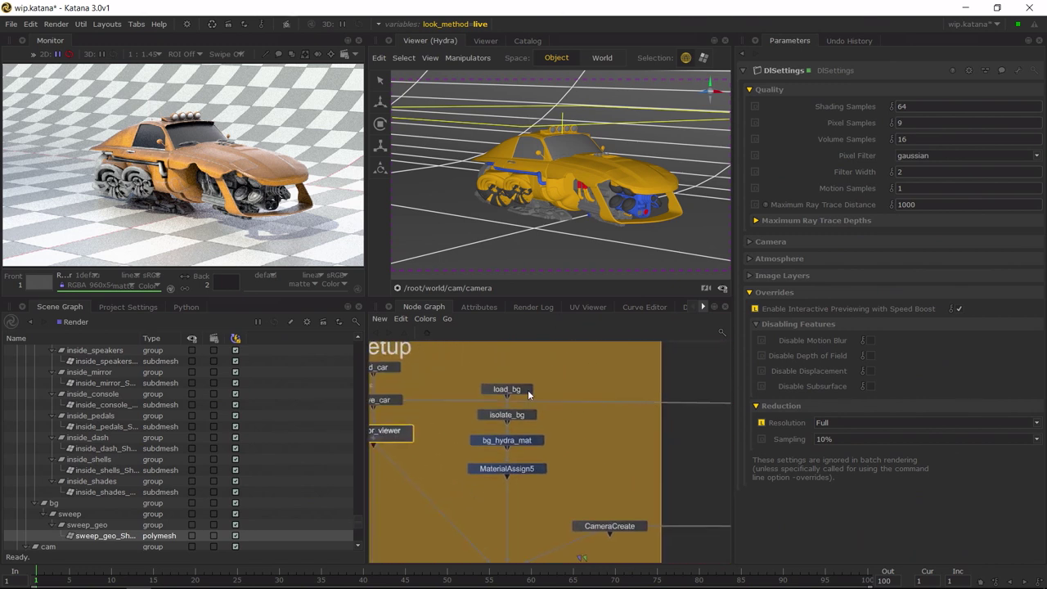
scroll(528, 394, up, 3)
click(529, 393)
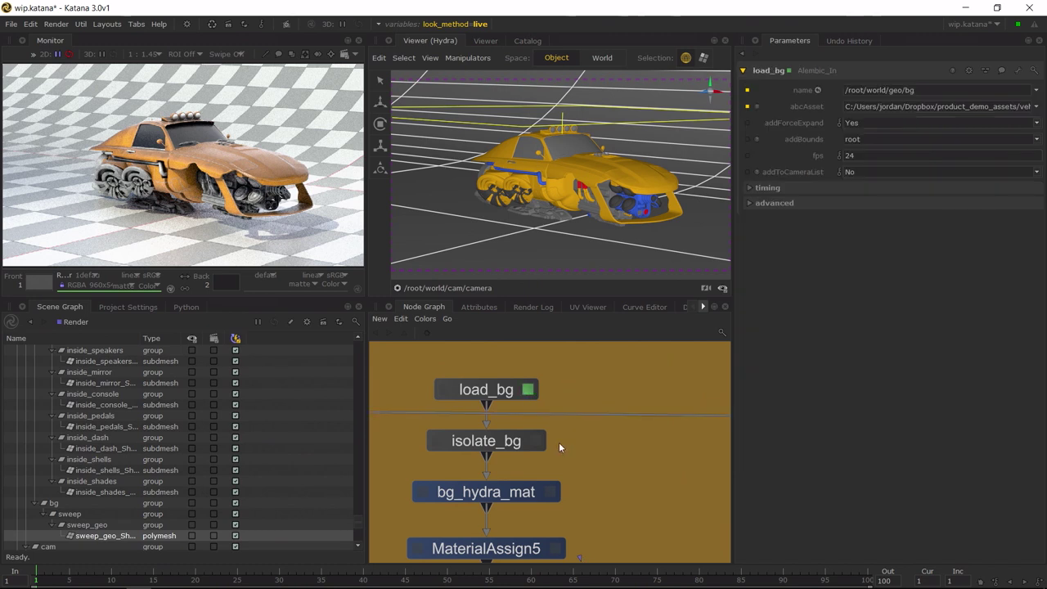
double_click(508, 444)
scroll(554, 202, down, 8)
scroll(556, 202, up, 3)
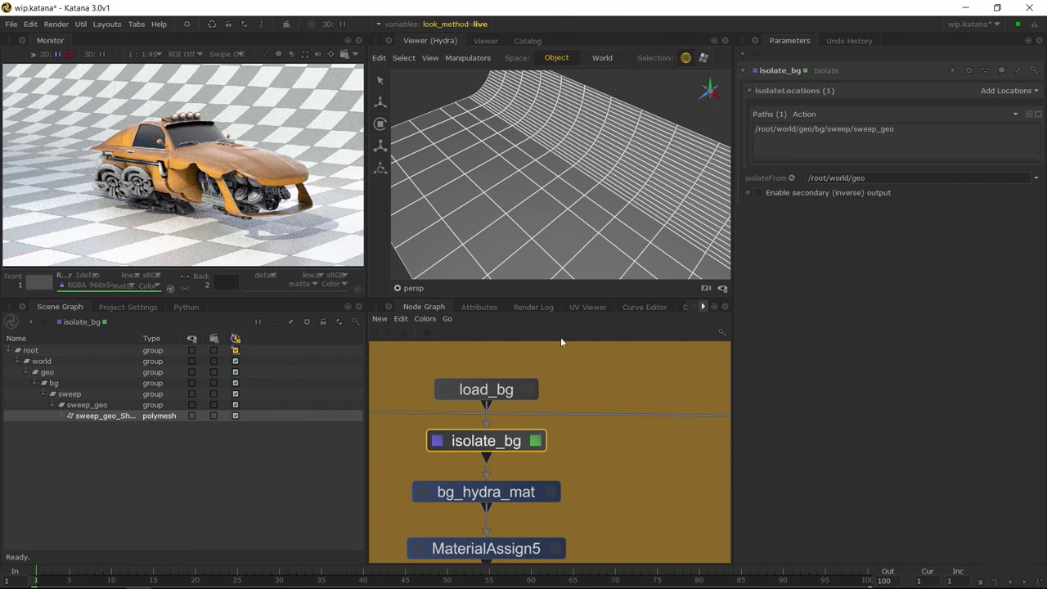
Step: View the scene at load_bg, expand its whole hierarchy from root, and inspect the DroneRedManga model up close
click(513, 392)
key(v)
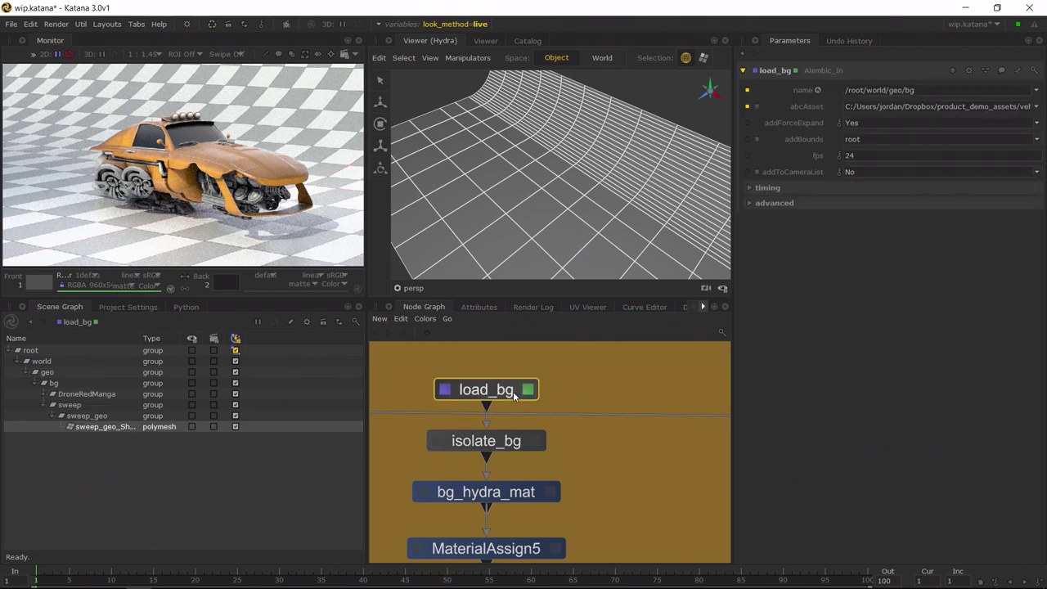
right_click(73, 346)
click(111, 352)
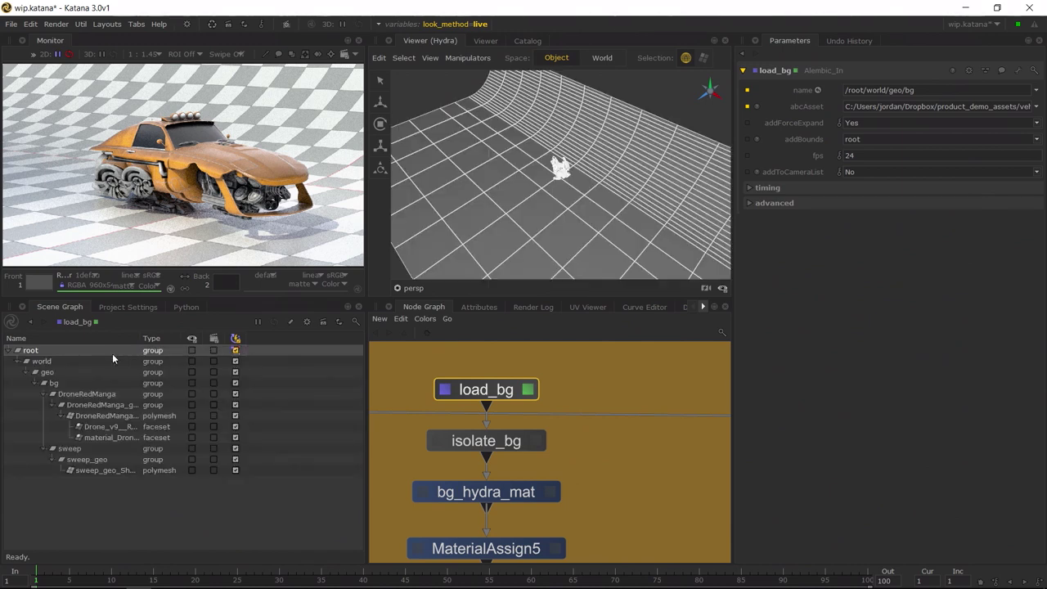
scroll(562, 168, up, 6)
scroll(566, 210, down, 8)
alt+drag(537, 209, 562, 201)
alt+middle_drag(563, 200, 553, 178)
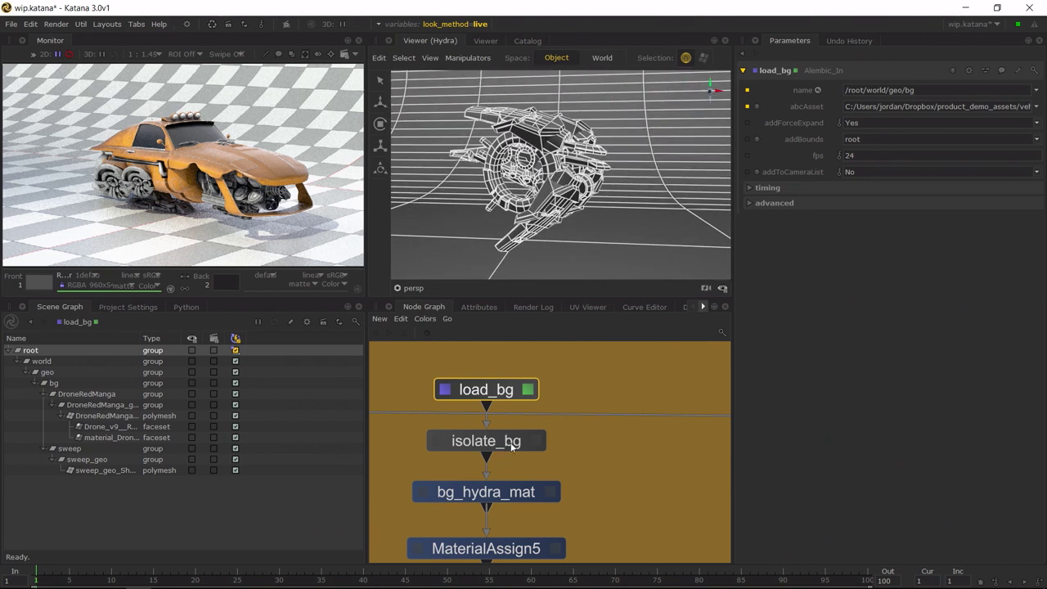
Step: Open the isolate_bg node's parameters and view its output to inspect the isolated sweep geometry
click(542, 441)
click(536, 441)
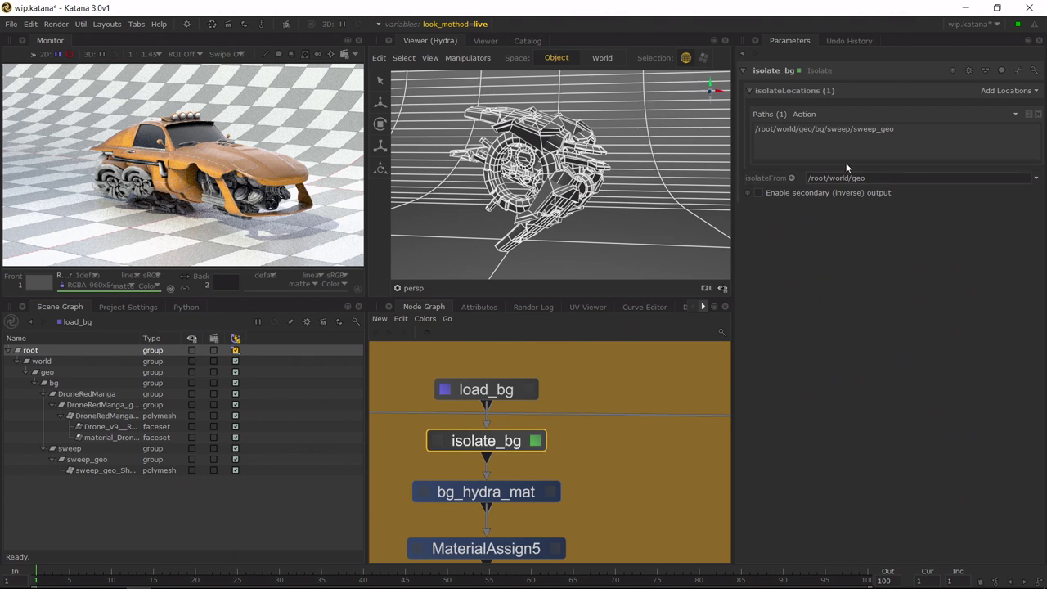
key(v)
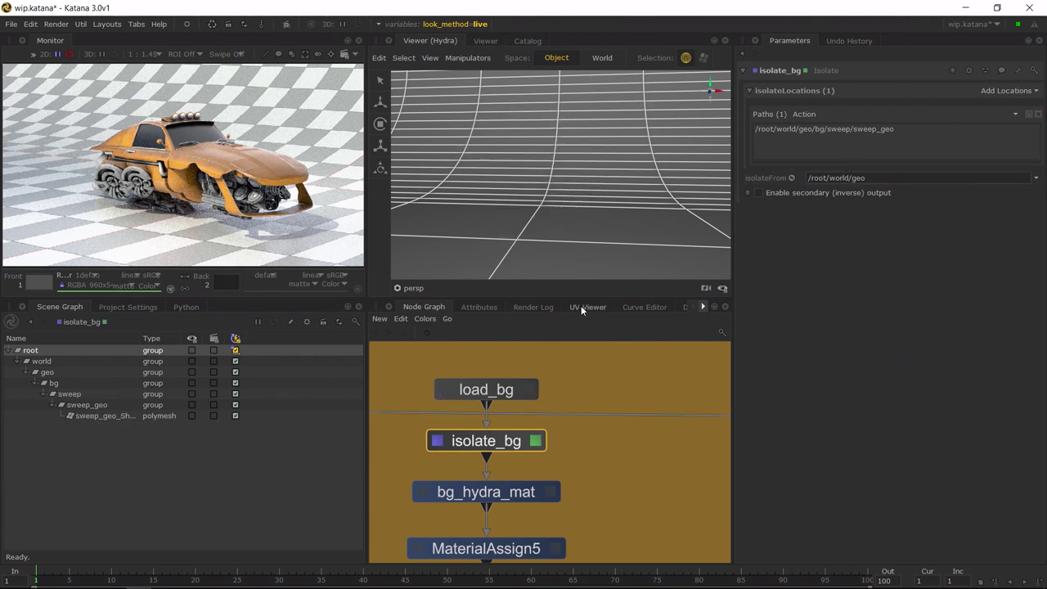
scroll(598, 237, down, 3)
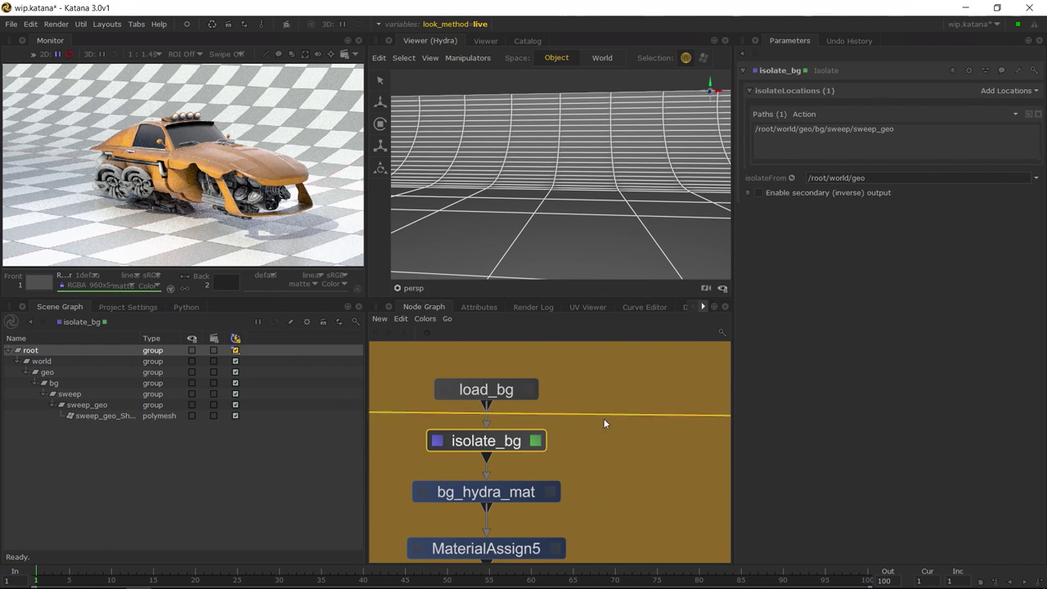
Step: View the load_car node with its parameters open, and expand car_h to inspect the loaded car geometry
scroll(617, 388, down, 5)
middle_drag(458, 367, 556, 400)
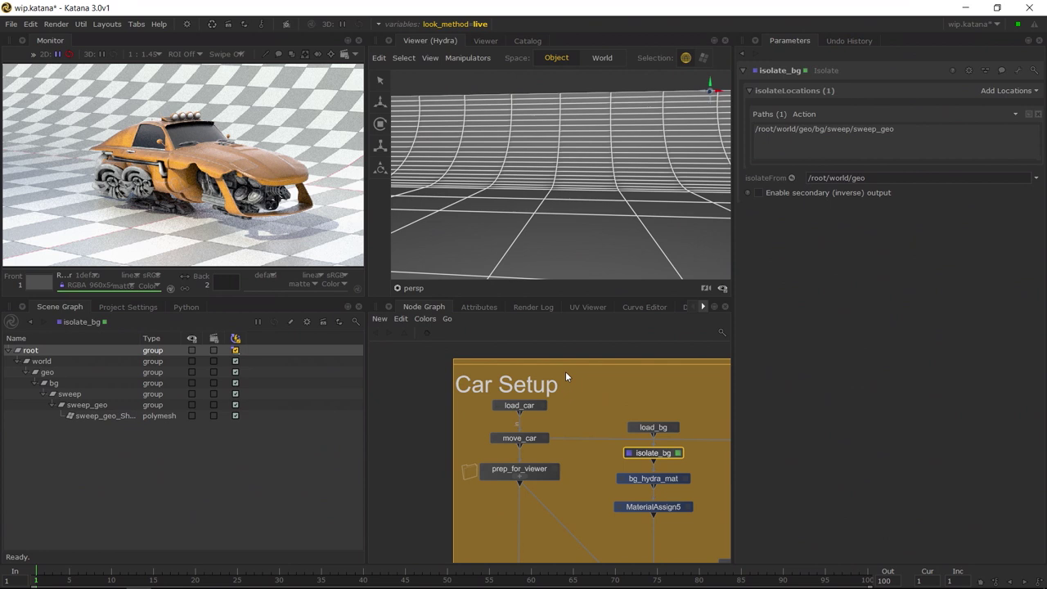
scroll(577, 390, up, 4)
click(455, 401)
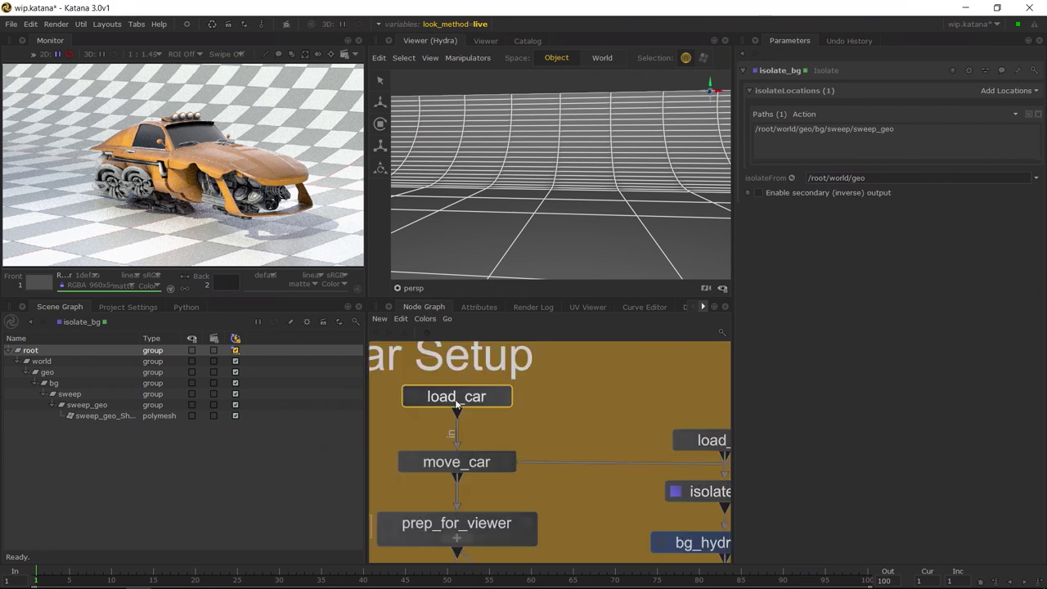
key(e)
key(v)
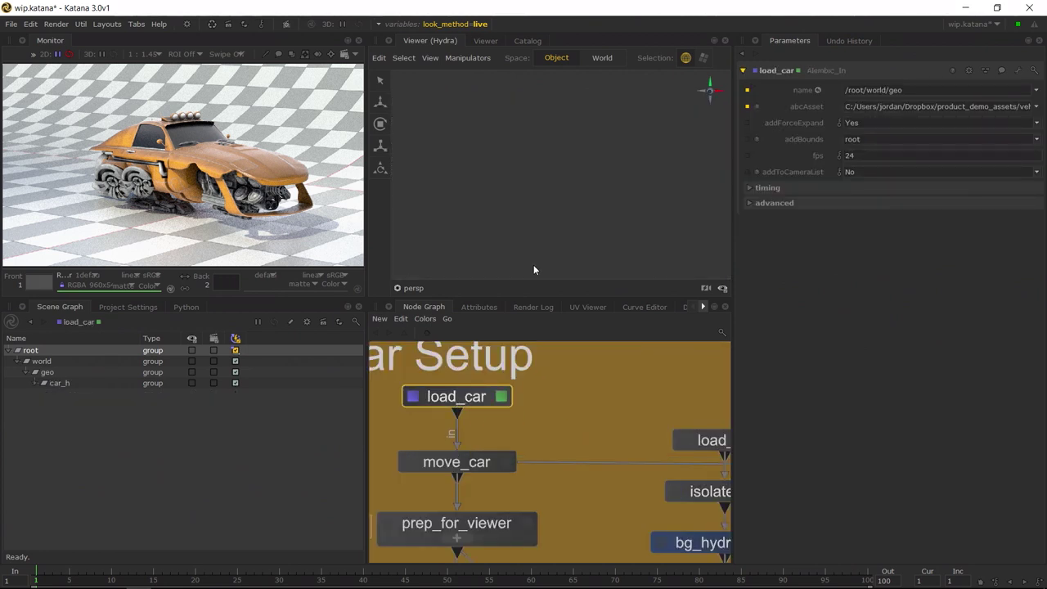
double_click(88, 380)
scroll(536, 171, up, 6)
alt+drag(550, 174, 554, 248)
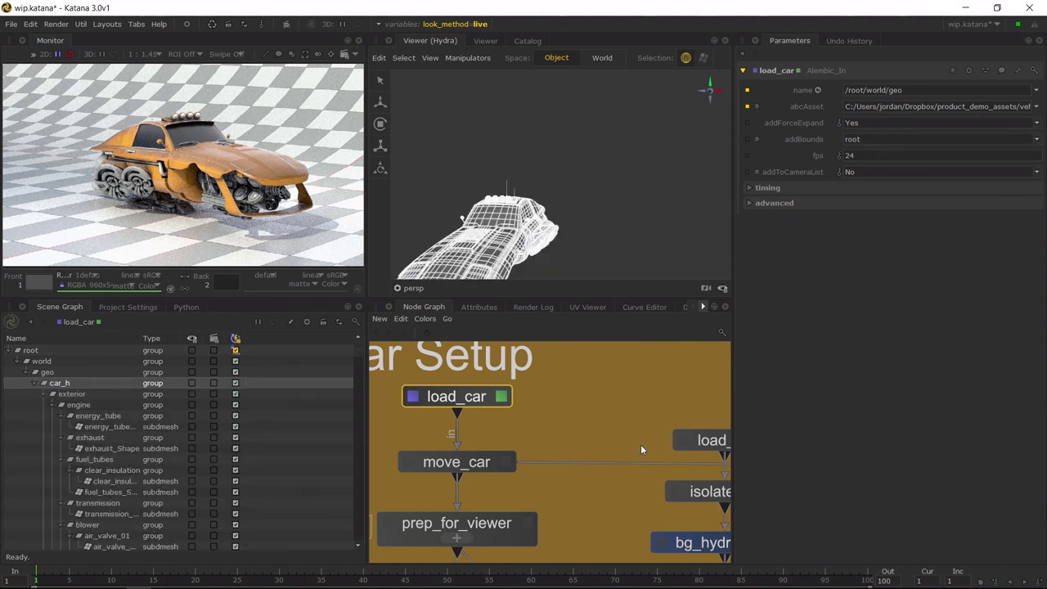
Step: View the Merge4 node and browse its combined scene graph, and view MaterialAssign5 with its parameters open
middle_drag(641, 448, 600, 375)
mouse_move(613, 529)
middle_down()
mouse_move(548, 434)
mouse_move(482, 415)
middle_up()
scroll(548, 433, down, 4)
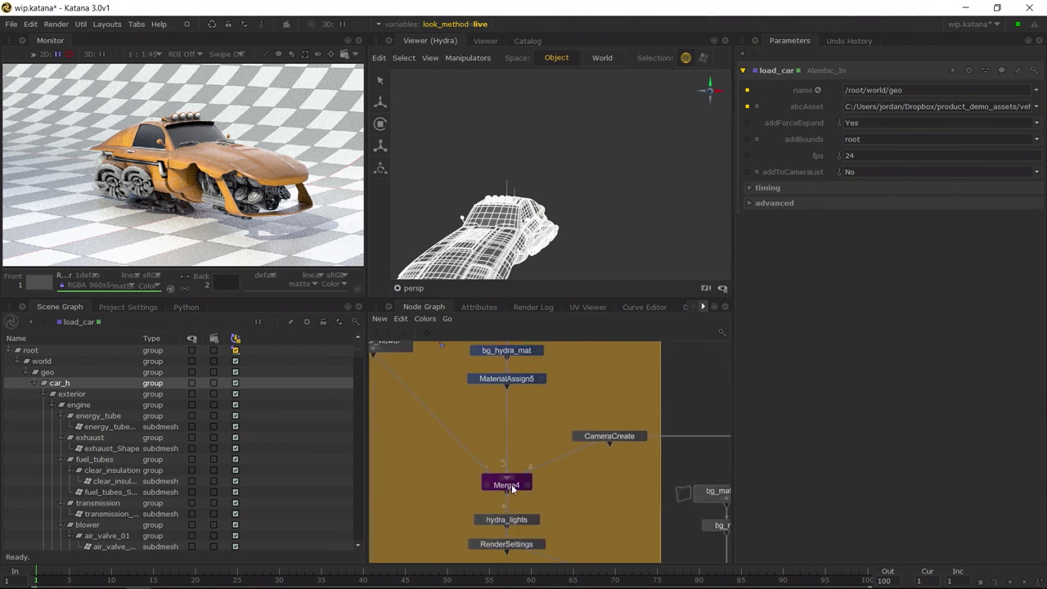
key(e)
key(v)
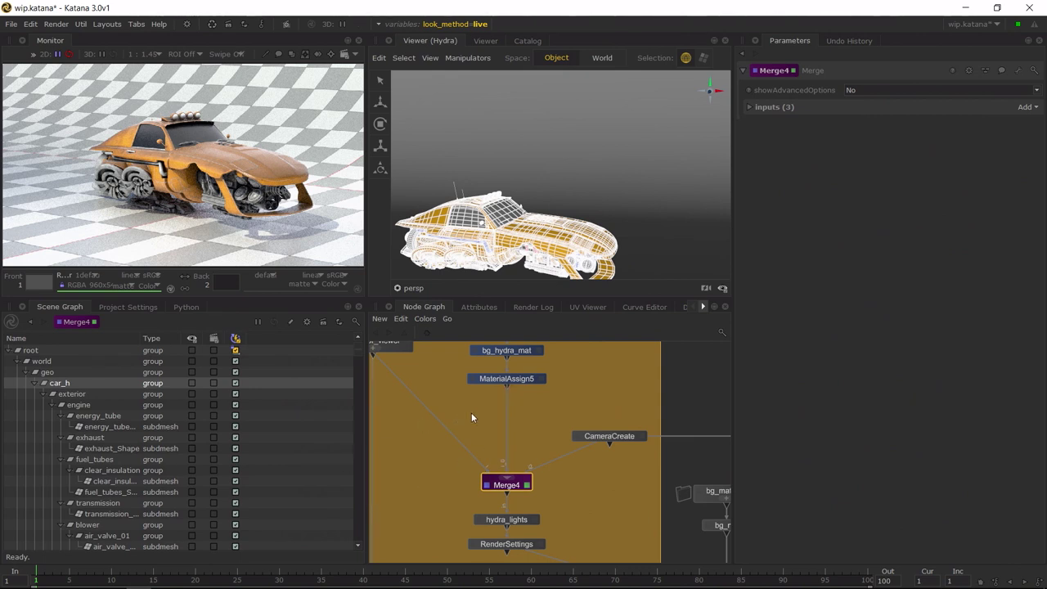
scroll(180, 351, down, 10)
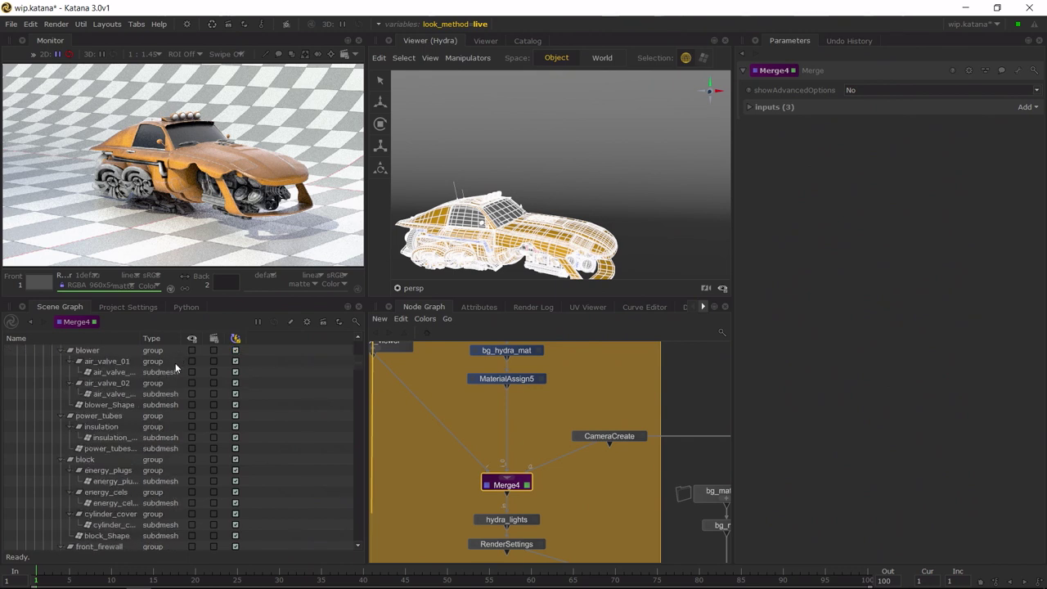
scroll(351, 408, down, 10)
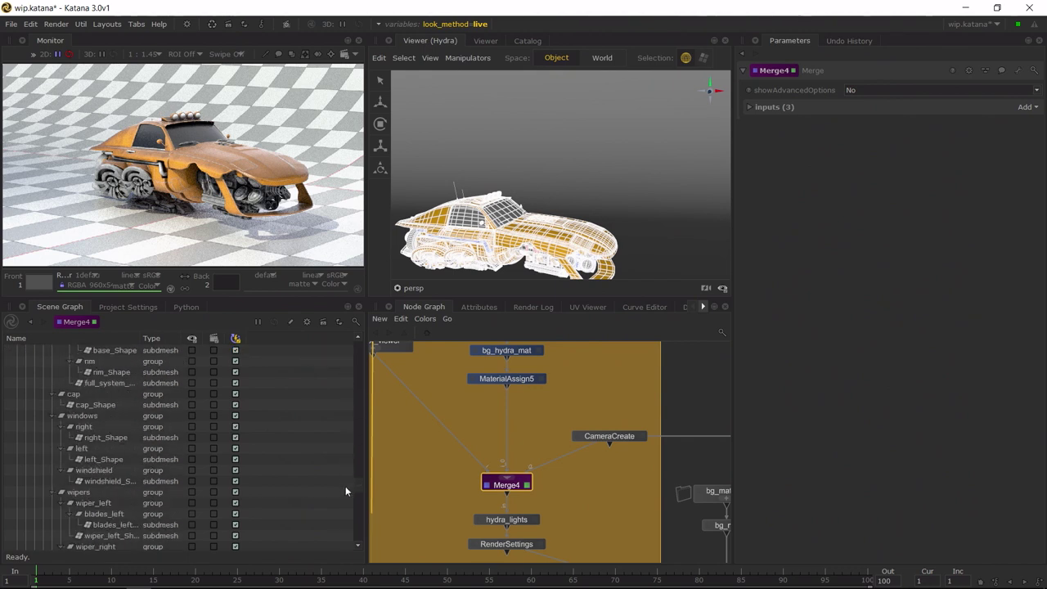
scroll(342, 364, up, 20)
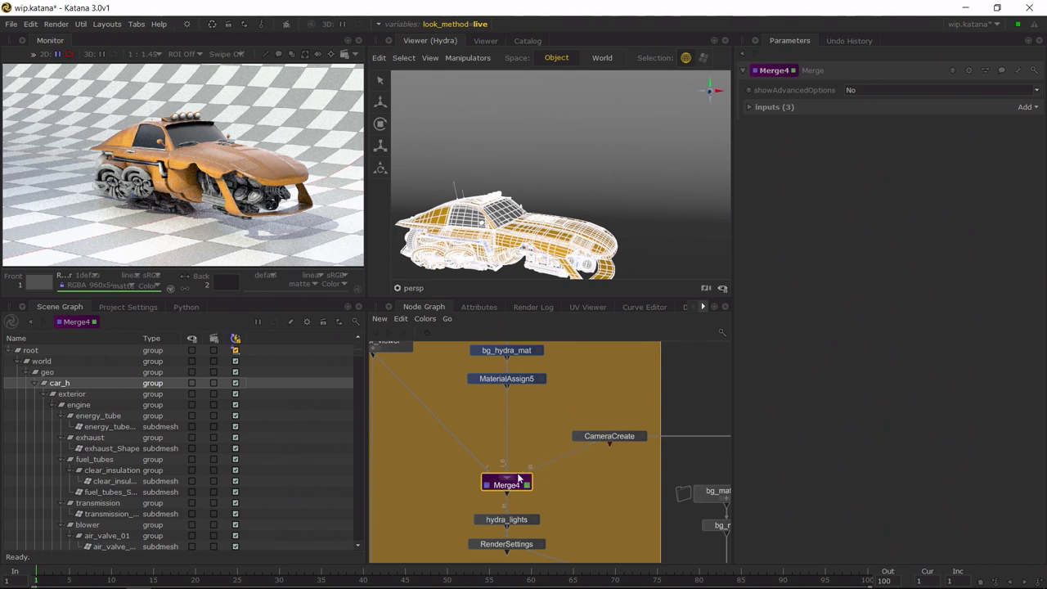
double_click(504, 379)
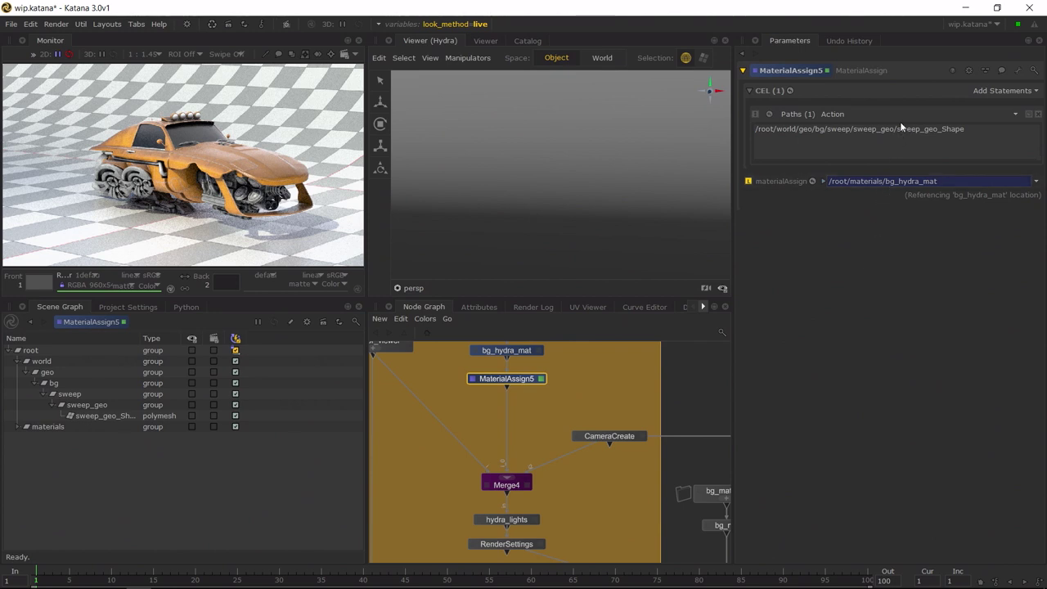
Step: Set the interface font size to 14 in the preferences
click(31, 24)
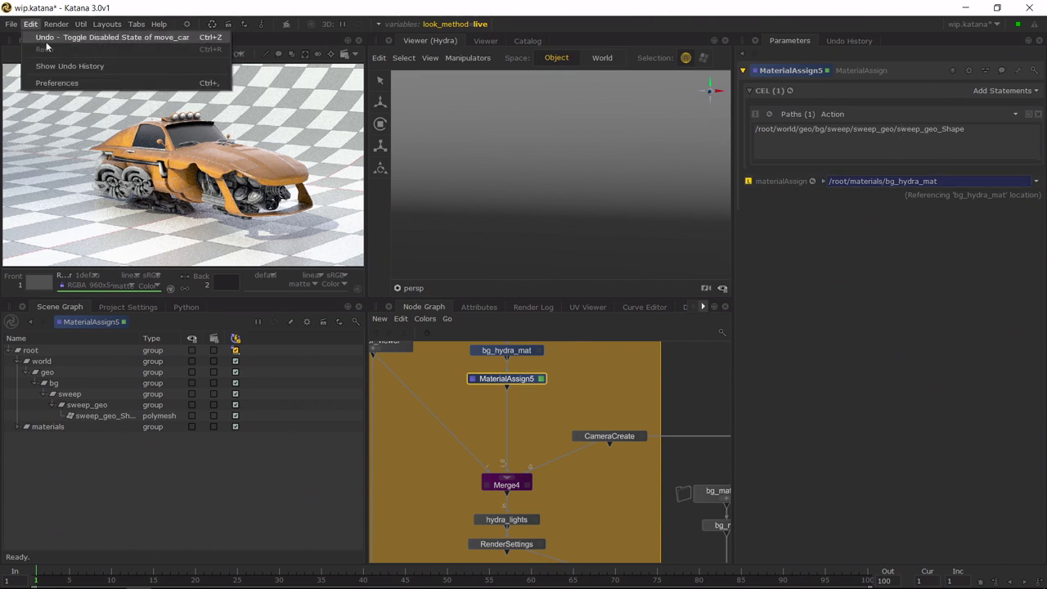
click(50, 83)
double_click(622, 238)
text(14)
key(Return)
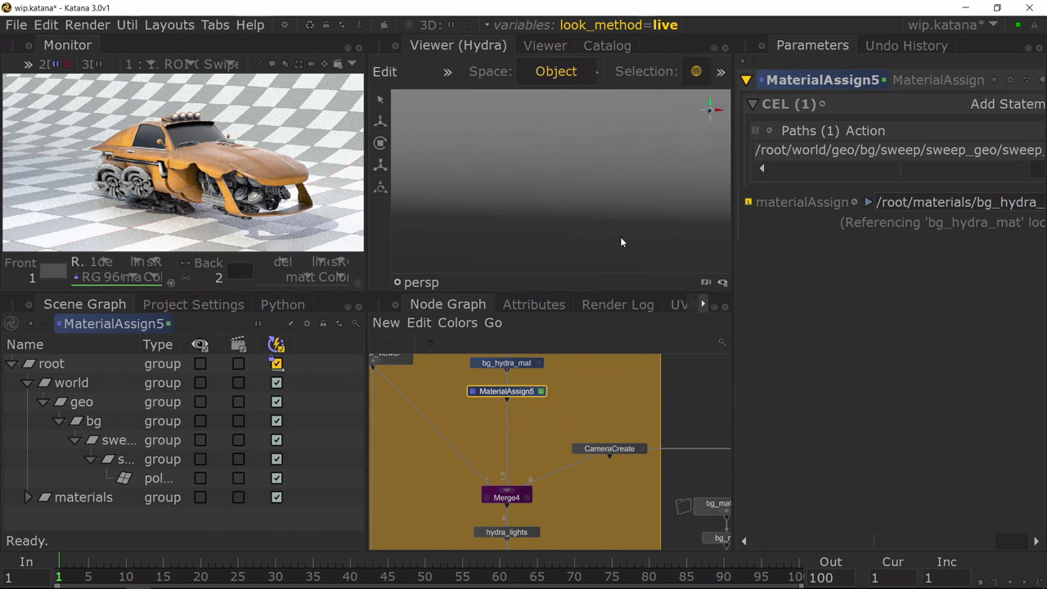
Step: Set the interface font size to 12 in the application preferences
click(45, 24)
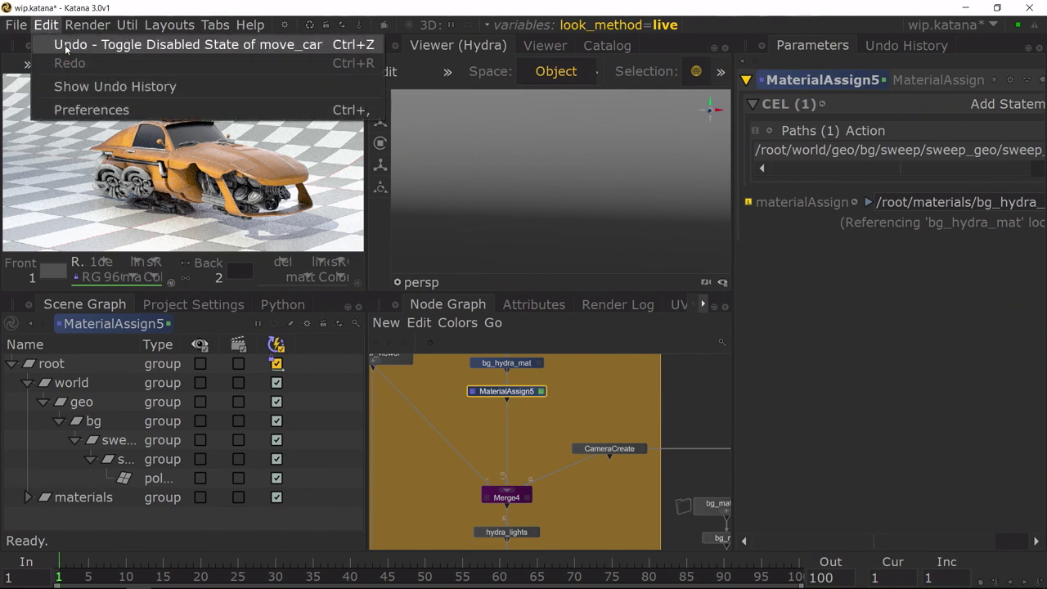
click(66, 108)
double_click(655, 250)
text(12)
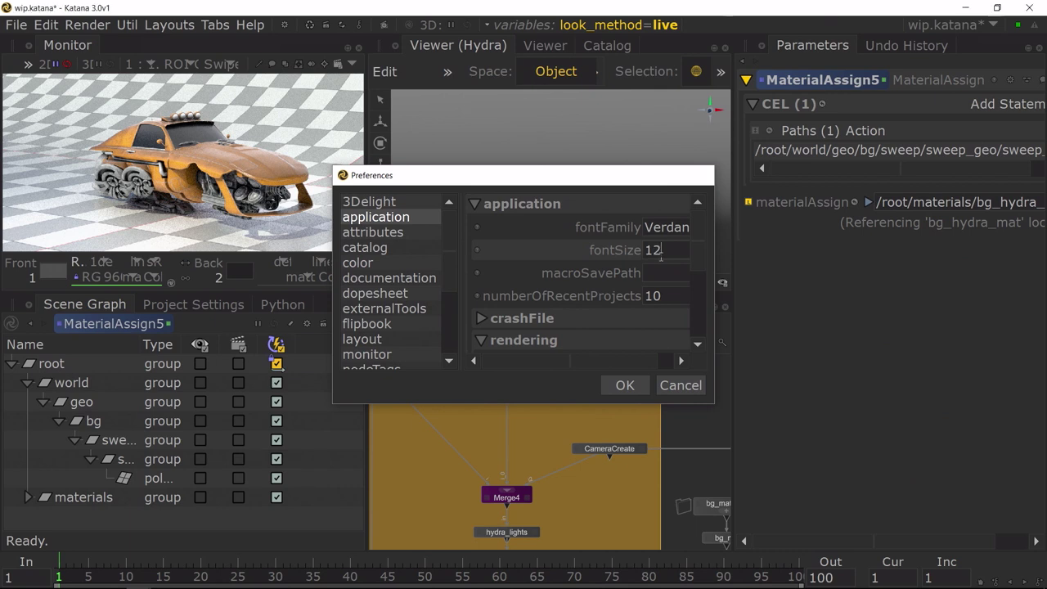
key(Return)
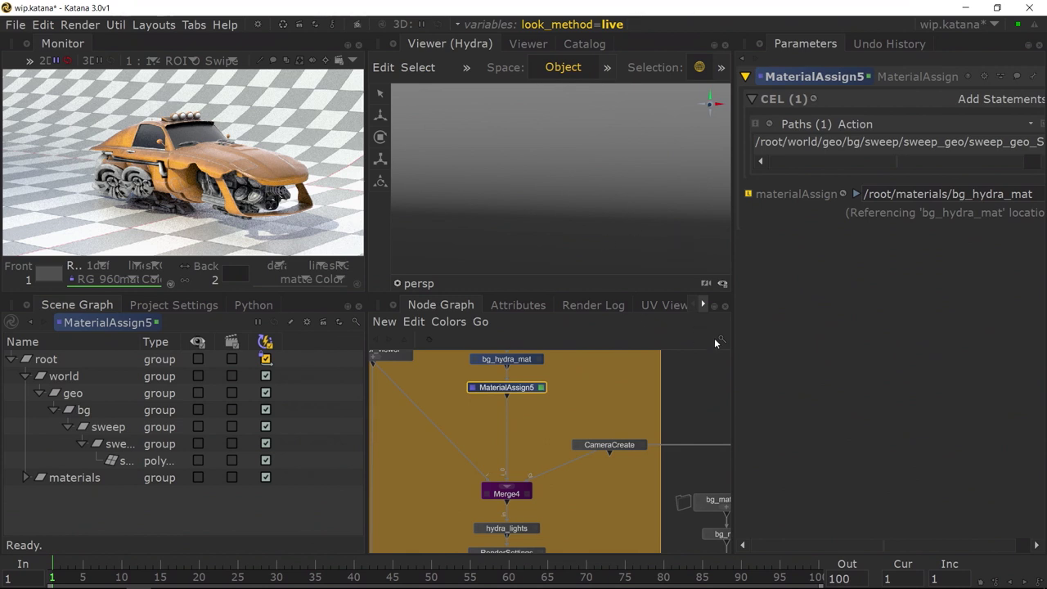
Step: Enlarge the parameters pane to inspect MaterialAssign5's CEL path and assigned material
key(space)
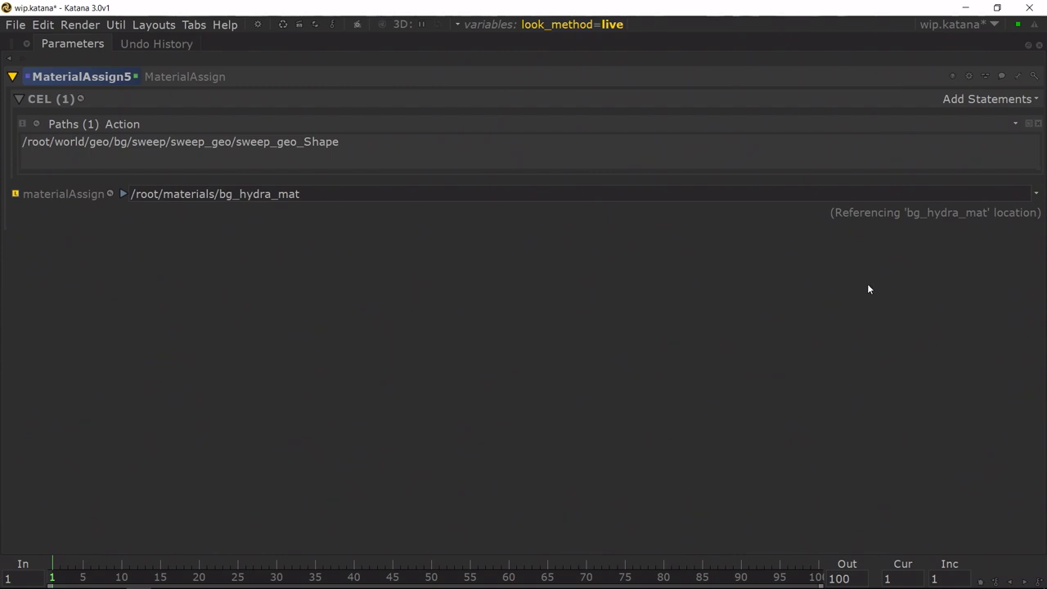
double_click(92, 144)
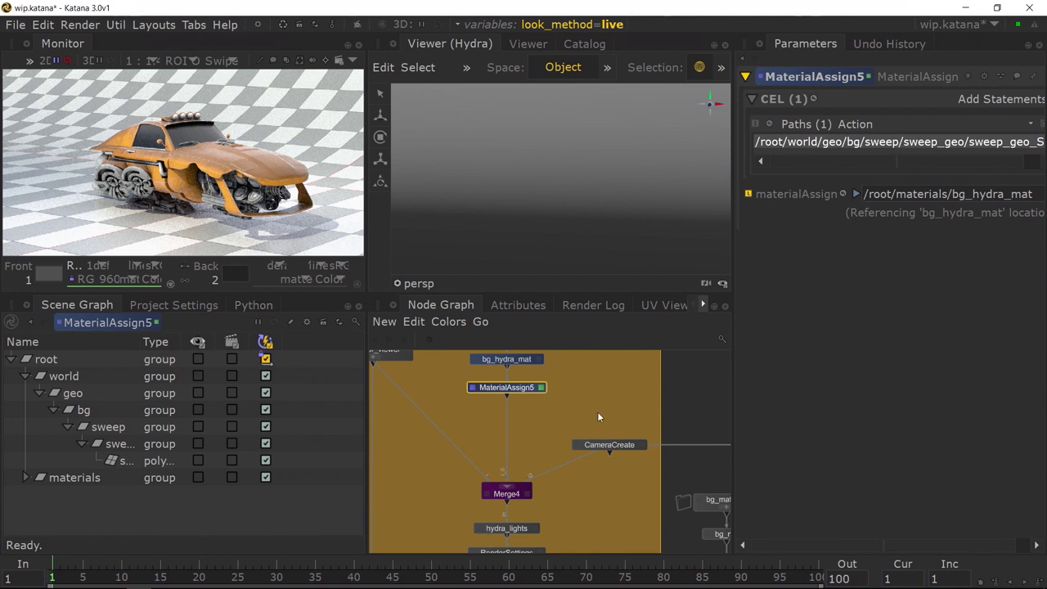
Step: Browse the node graph beyond the Car Setup group, down to the Merge node and its material inputs
middle_drag(597, 416, 584, 394)
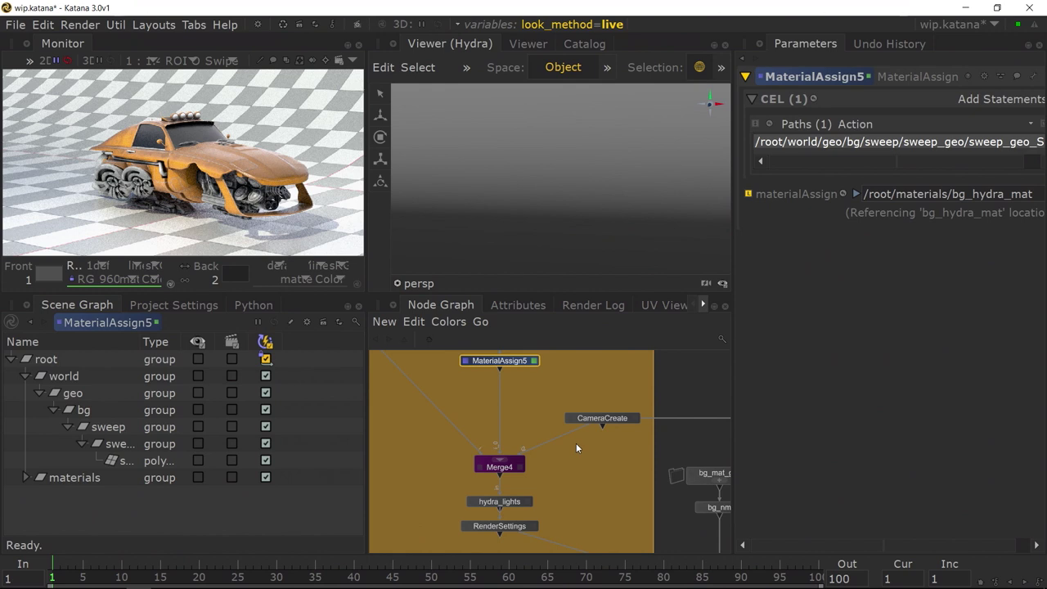
scroll(577, 456, down, 4)
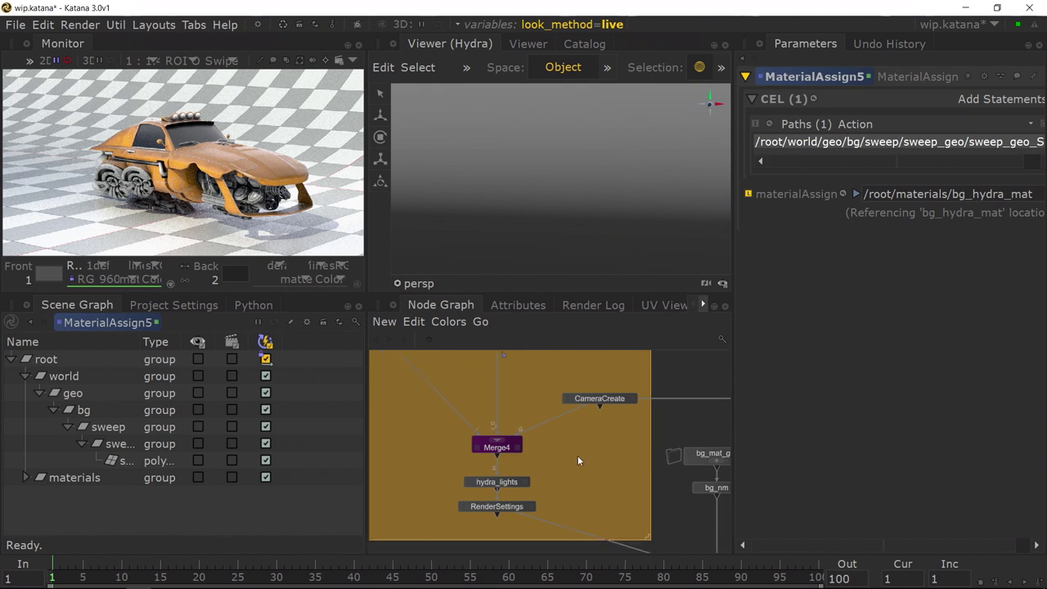
mouse_move(592, 459)
middle_down()
mouse_move(498, 492)
mouse_move(477, 485)
middle_up()
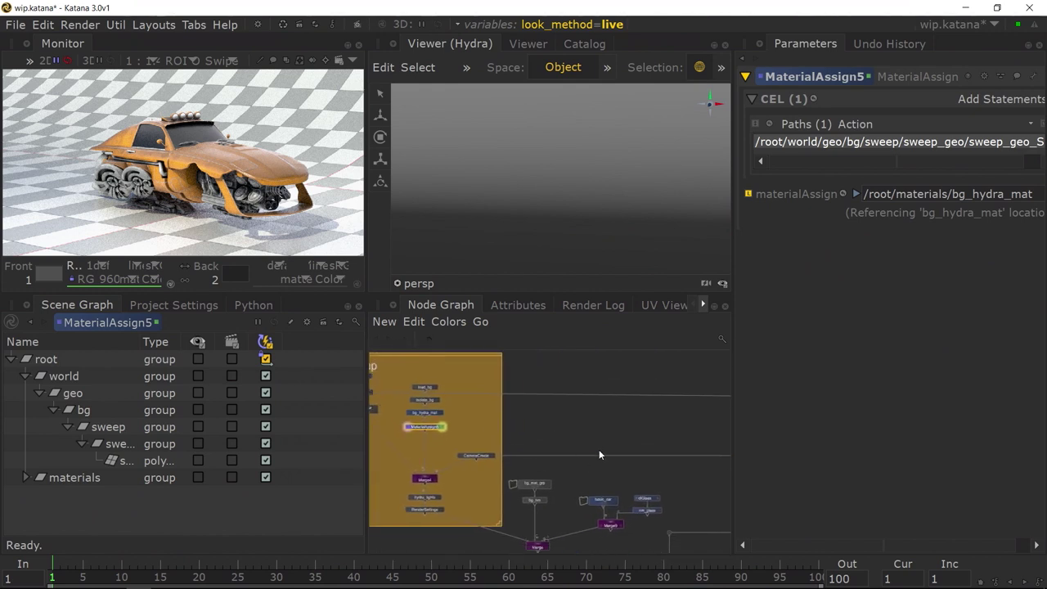
middle_drag(598, 450, 503, 389)
middle_drag(455, 487, 447, 462)
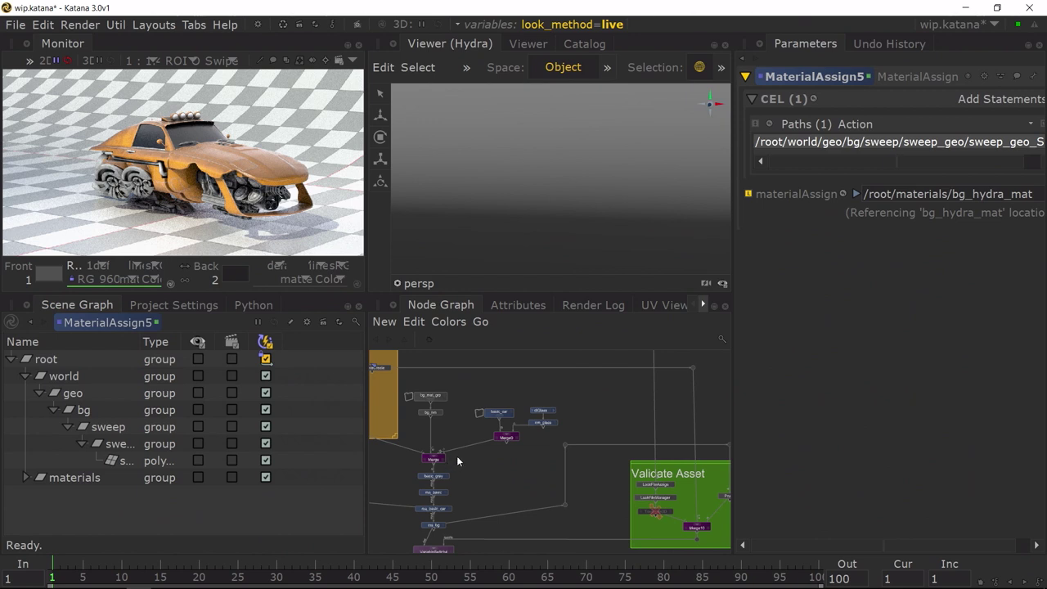
scroll(482, 456, up, 5)
middle_drag(501, 432, 637, 437)
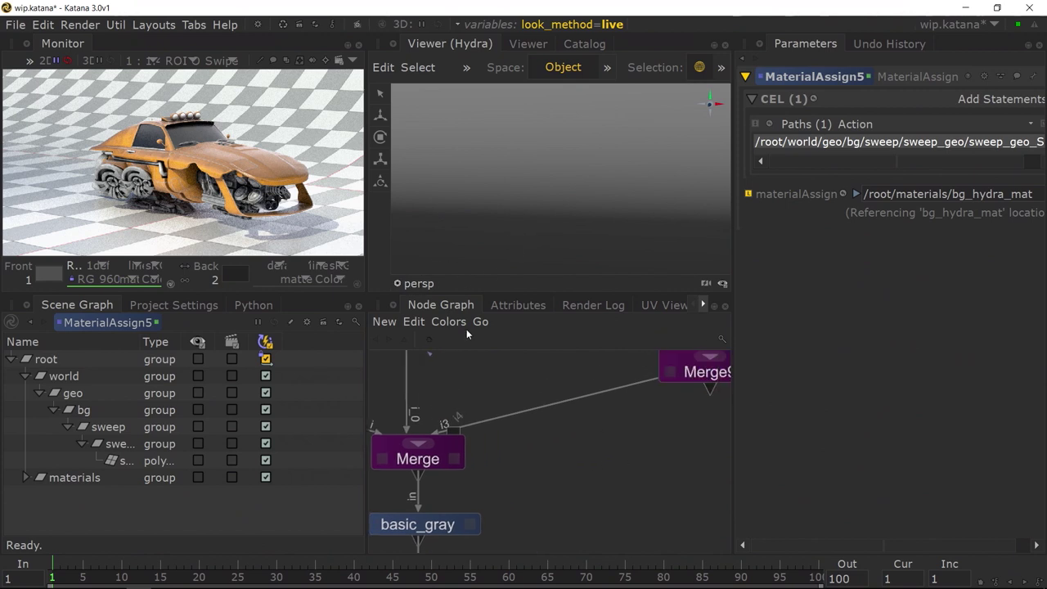
Step: View the RenderSettings node with its parameters open, and widen the scene graph's Name column
middle_drag(519, 482, 679, 498)
middle_drag(475, 393, 668, 485)
middle_drag(560, 430, 657, 447)
middle_drag(443, 448, 551, 454)
click(551, 455)
key(v)
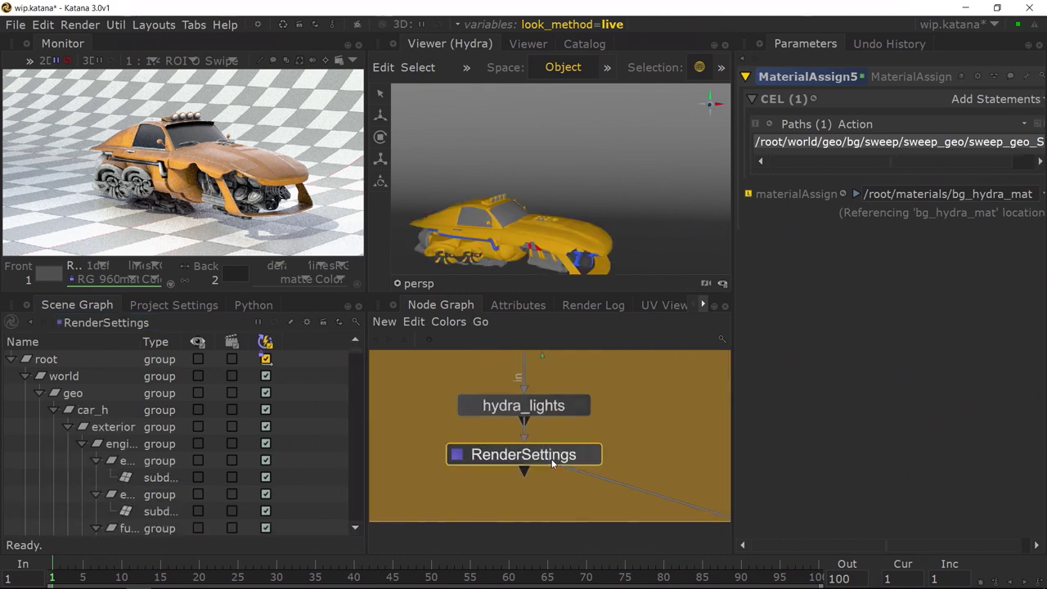
key(e)
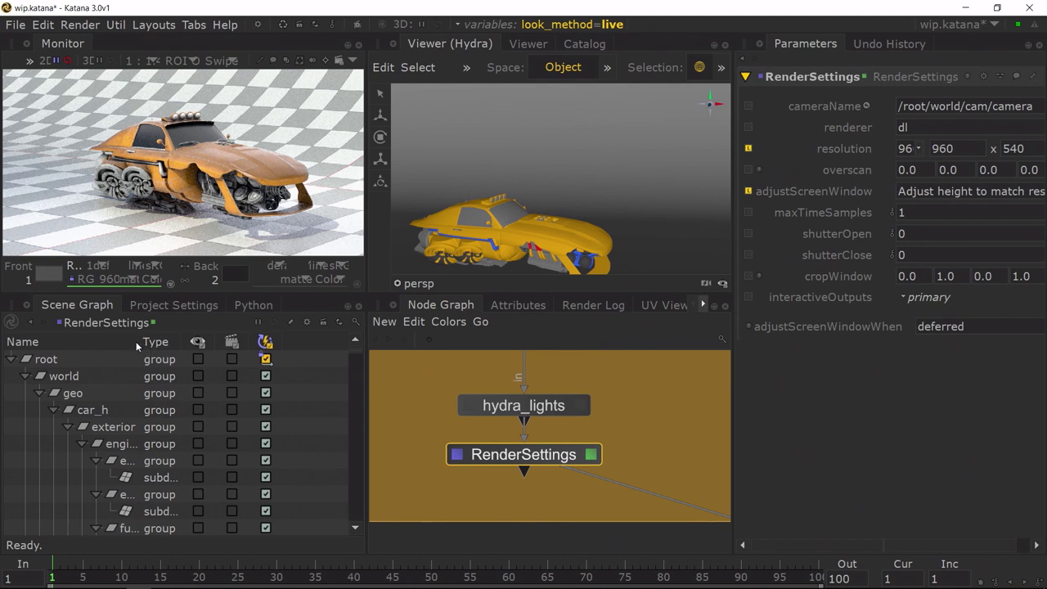
drag(139, 341, 195, 358)
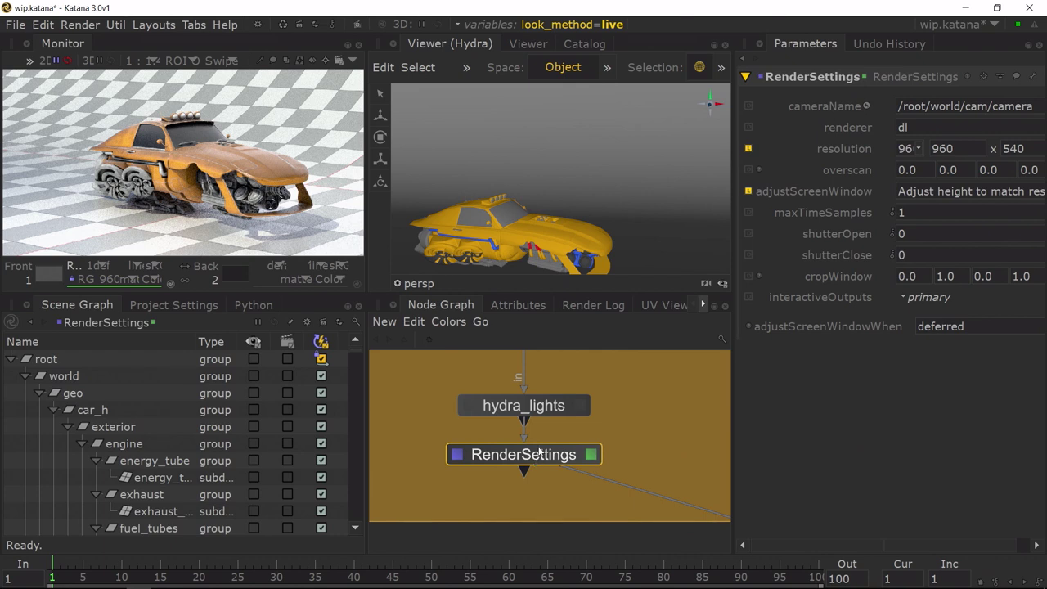
Step: Inspect the hydra_lights node's light setup, return to viewing RenderSettings with its parameters, and examine the car from another angle
click(549, 417)
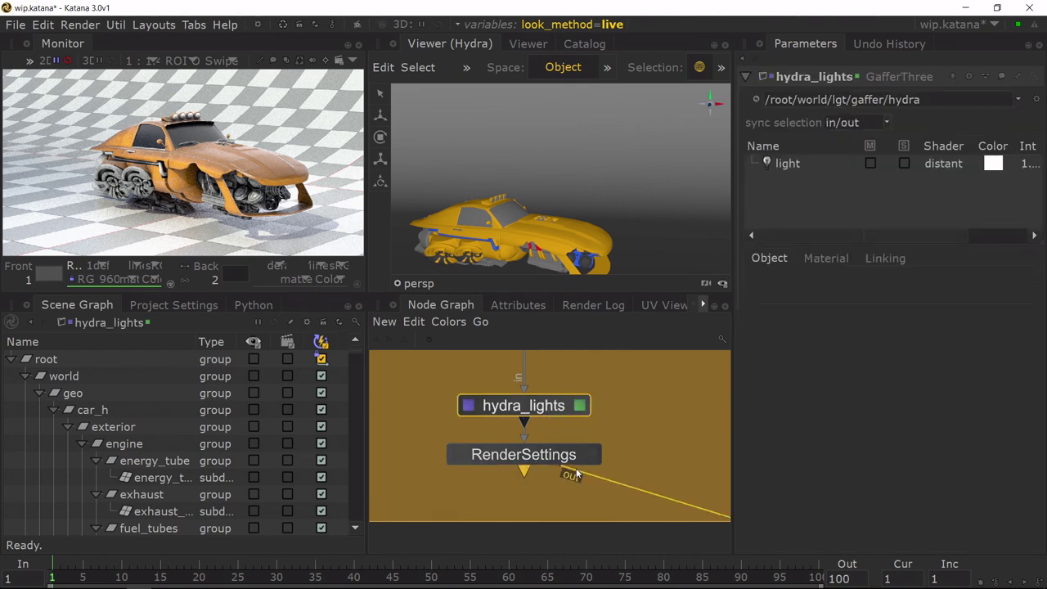
click(530, 459)
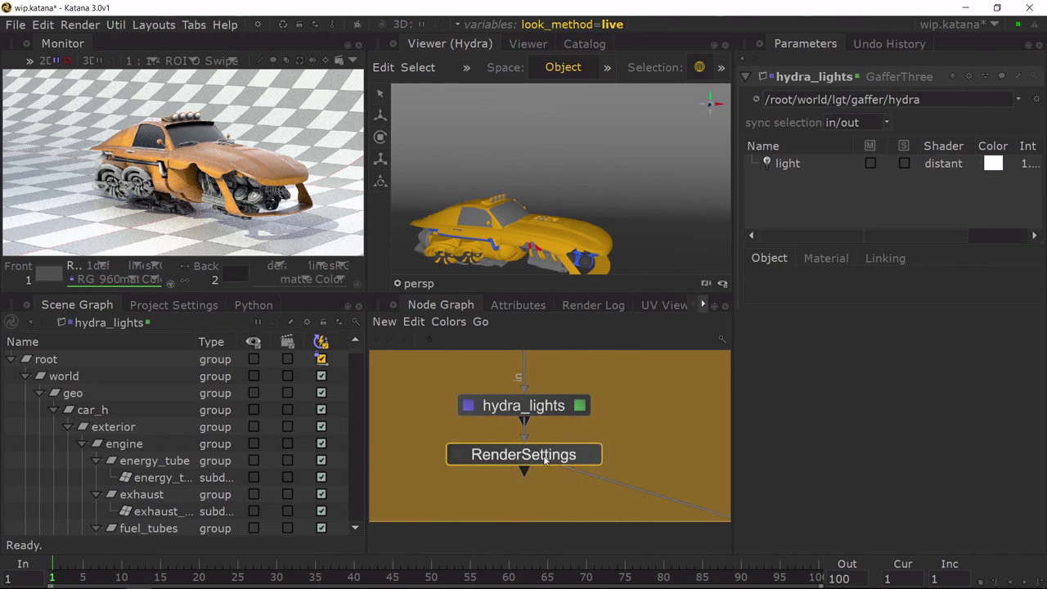
click(591, 454)
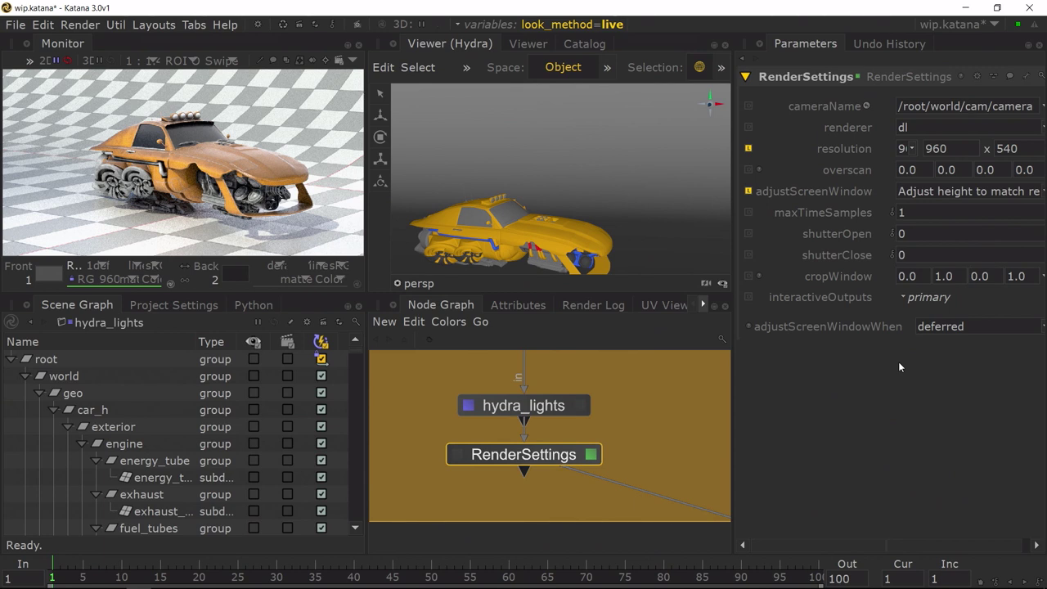
key(e)
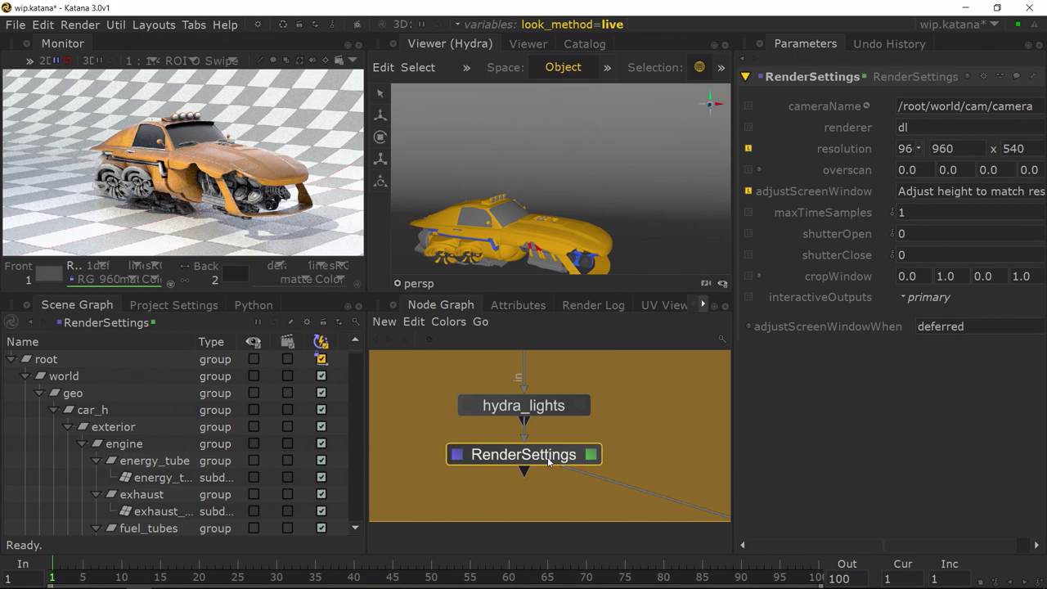
mouse_move(631, 207)
alt+mouse_down()
mouse_move(651, 209)
mouse_move(623, 204)
alt+mouse_up()
alt+right_drag(622, 204, 552, 213)
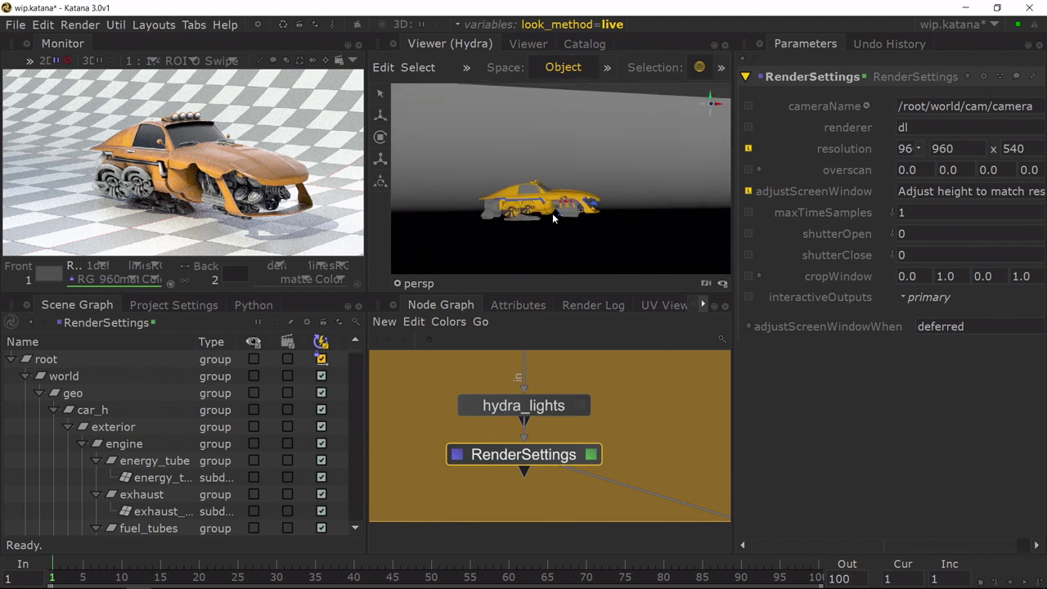
alt+drag(552, 212, 543, 218)
Step: View the Merge node below Car Setup with its parameters open, and examine the car and background from several angles
click(651, 437)
middle_drag(651, 438, 415, 363)
middle_drag(668, 488, 485, 370)
double_click(505, 396)
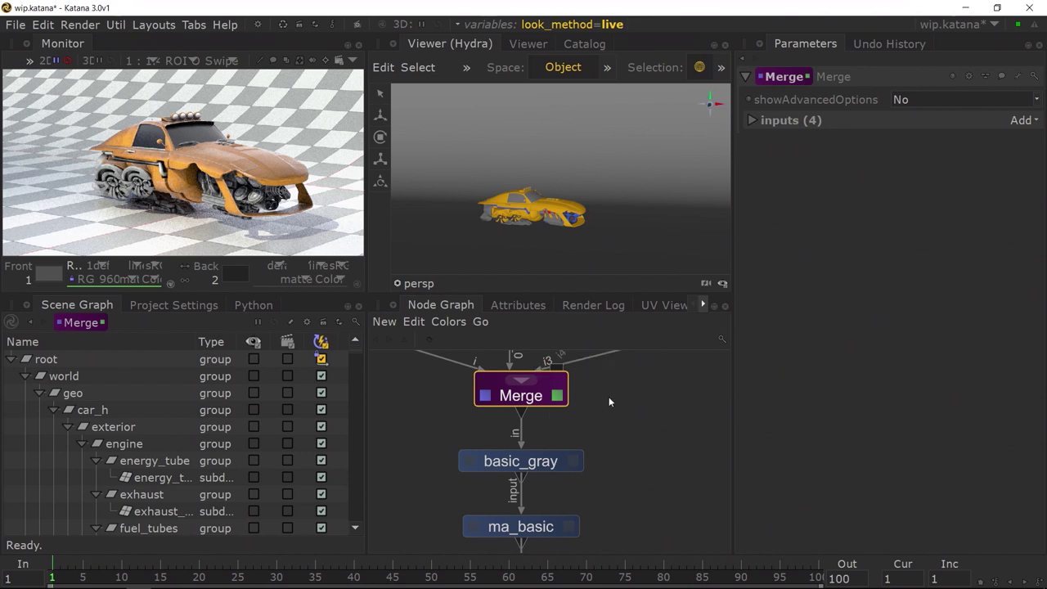
middle_drag(608, 397, 592, 491)
scroll(599, 414, down, 3)
middle_drag(600, 416, 589, 442)
mouse_move(528, 225)
alt+mouse_down()
mouse_move(465, 235)
mouse_move(534, 226)
mouse_move(532, 238)
alt+mouse_up()
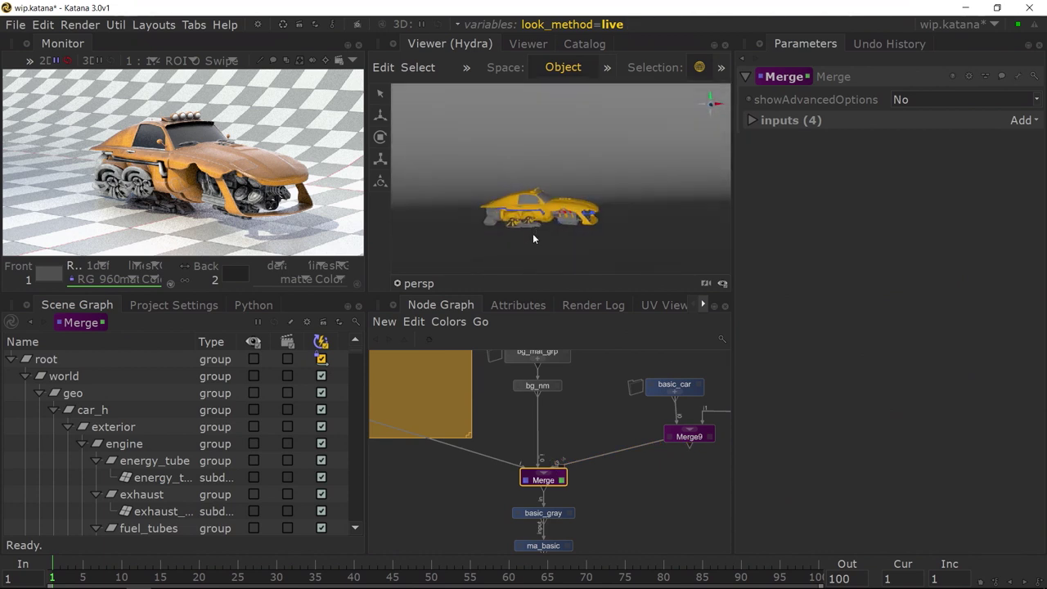
middle_drag(615, 496, 560, 412)
alt+drag(610, 221, 583, 241)
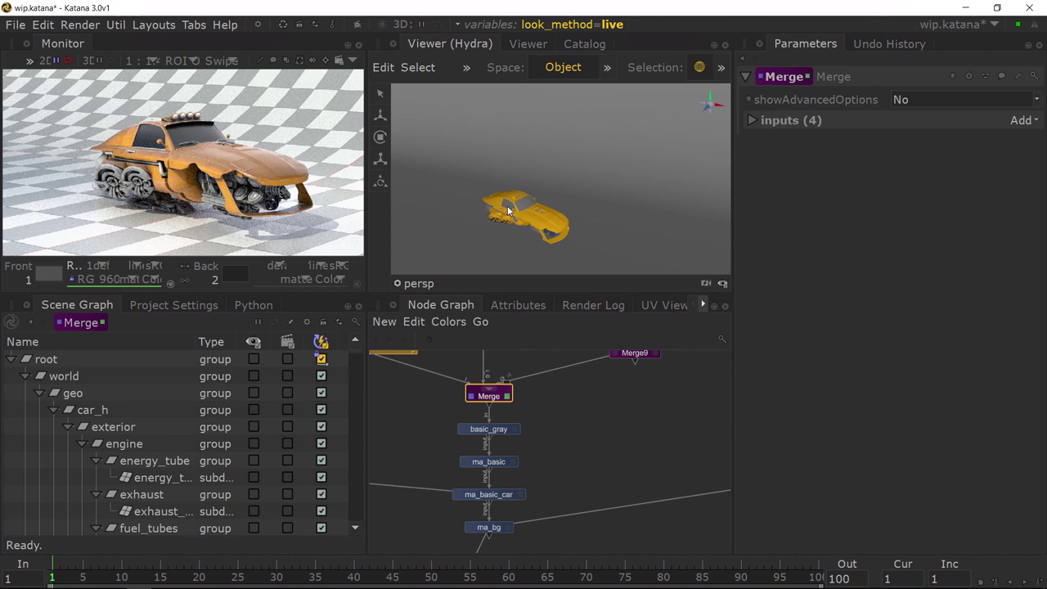
alt+drag(507, 205, 572, 177)
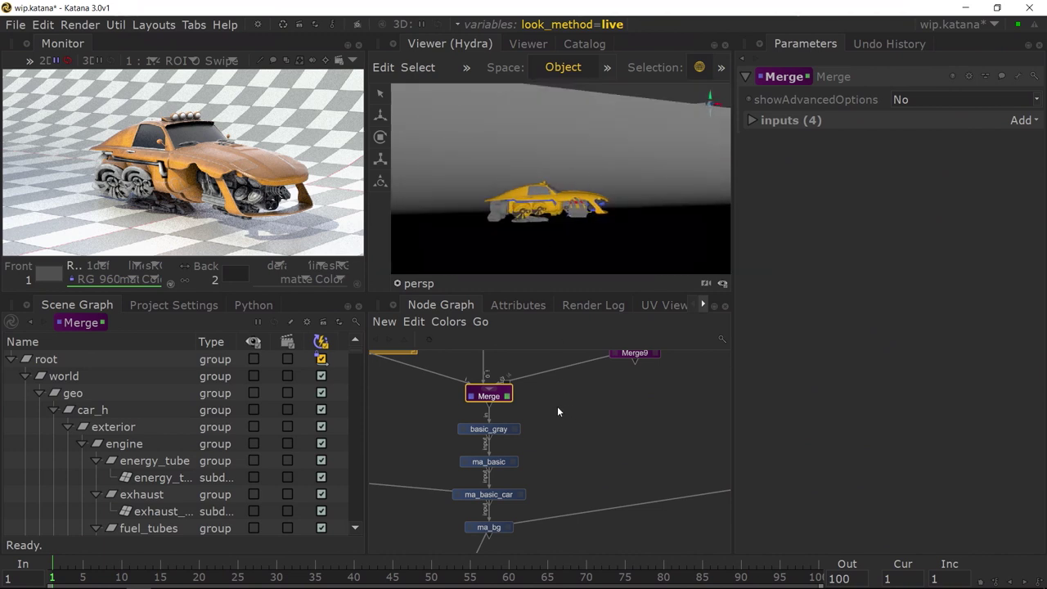
Step: Look over the Validate Asset, Lighting and Render sections of the node graph and return to the Car Setup group
middle_drag(607, 437, 459, 497)
scroll(577, 409, down, 3)
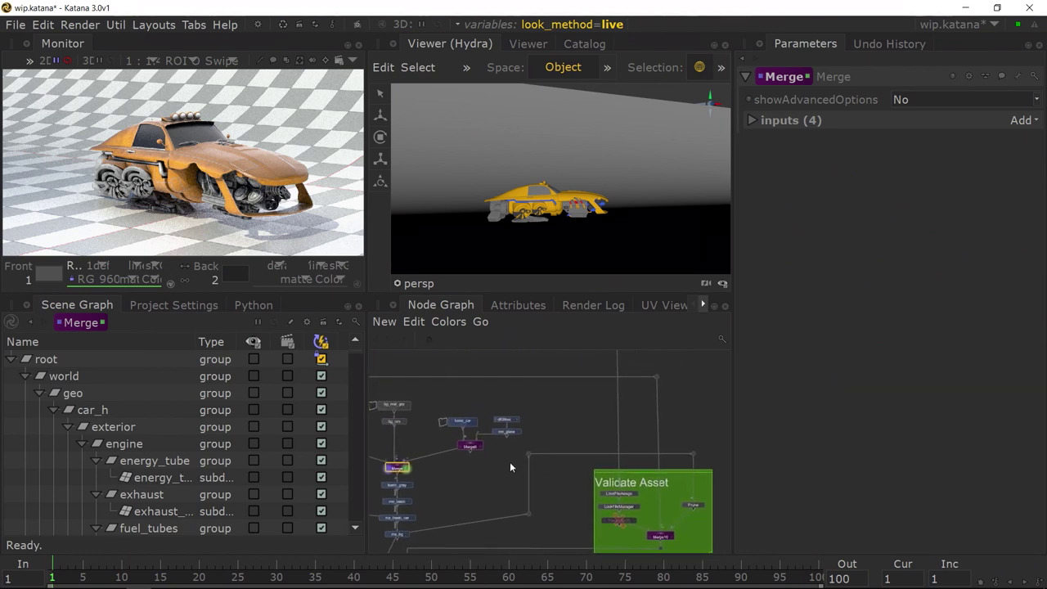
middle_drag(587, 428, 606, 412)
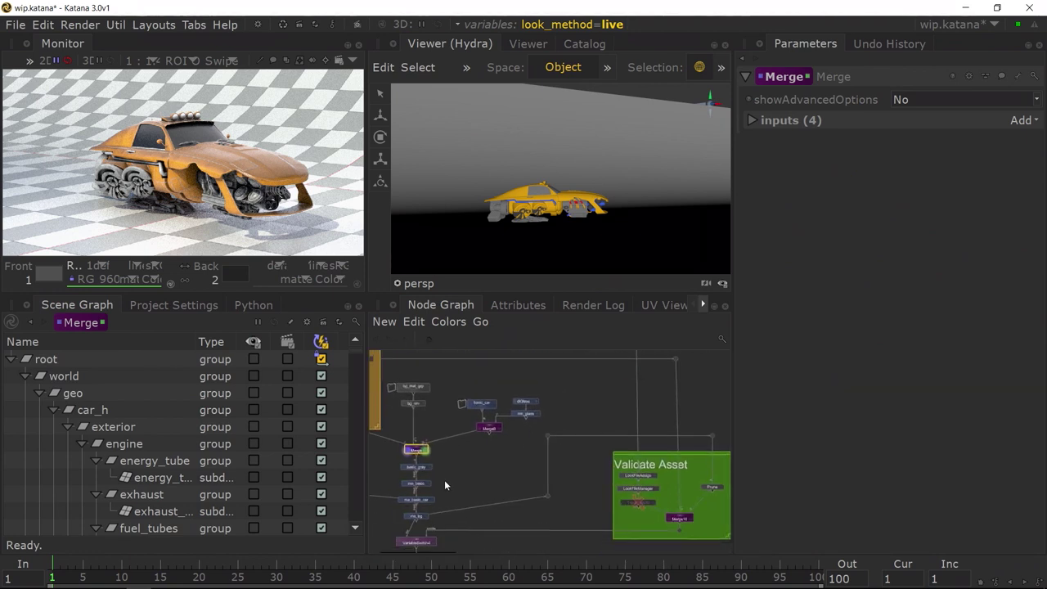
middle_drag(464, 504, 514, 441)
middle_drag(555, 550, 563, 479)
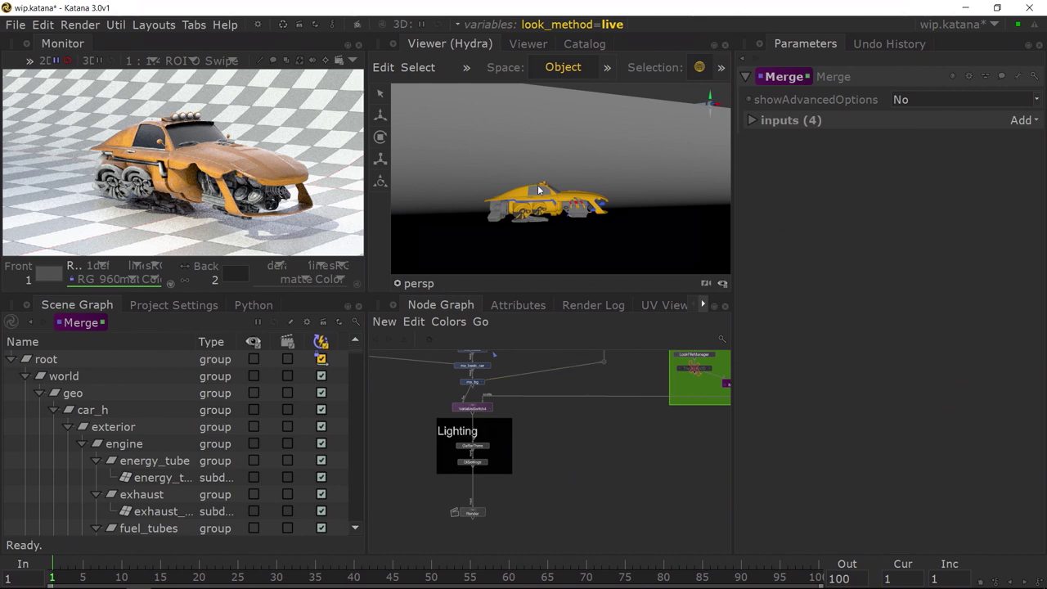
middle_drag(394, 413, 481, 507)
middle_drag(455, 402, 558, 512)
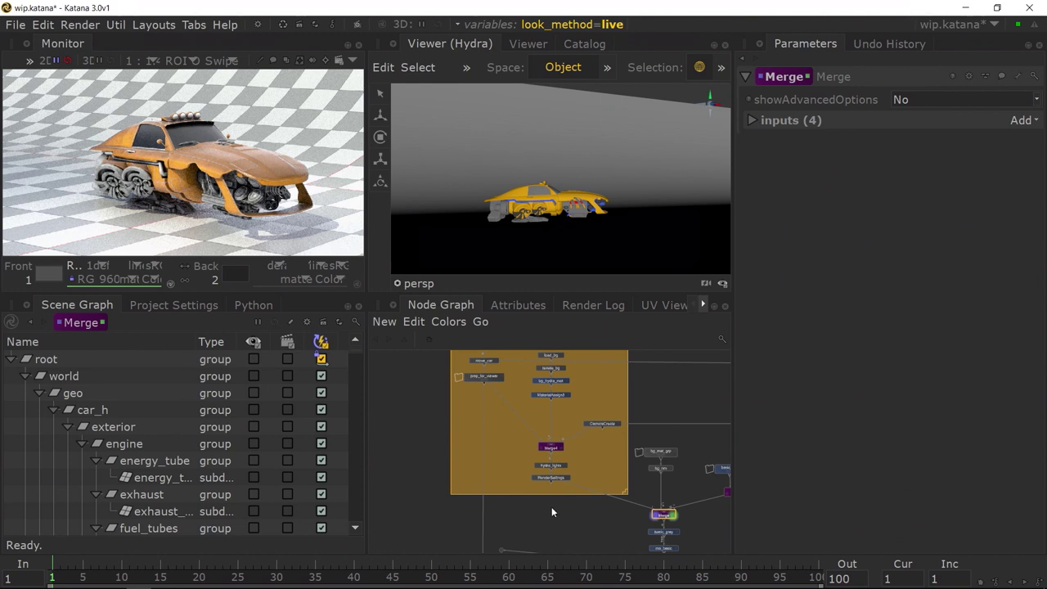
scroll(493, 367, up, 3)
scroll(555, 234, up, 3)
Step: Enlarge the Hydra viewer, select the car's hood and frame it to examine the coloured car parts
scroll(555, 237, up, 3)
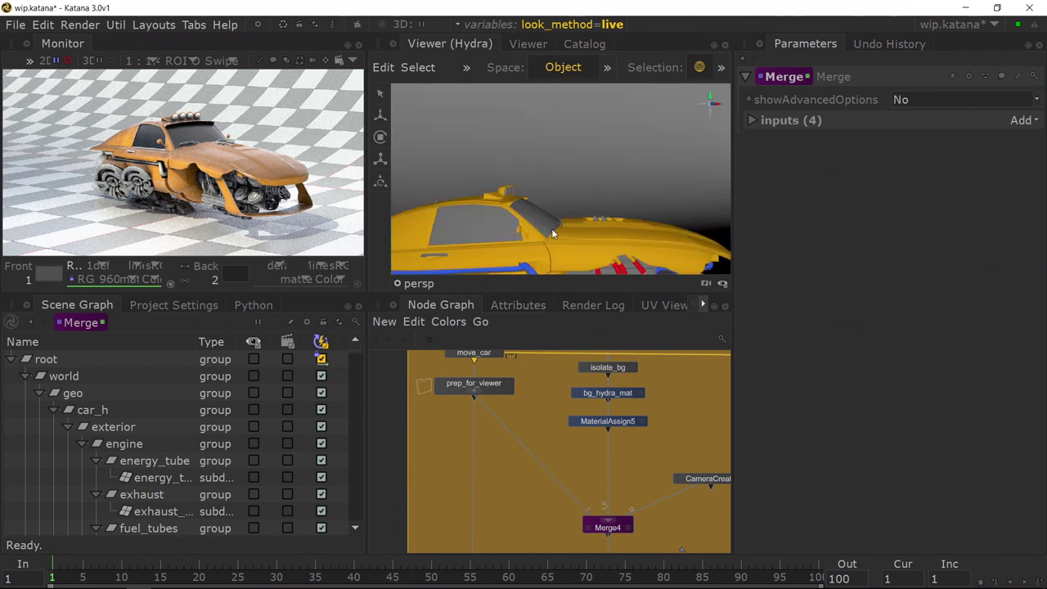
alt+middle_drag(559, 241, 573, 186)
key(space)
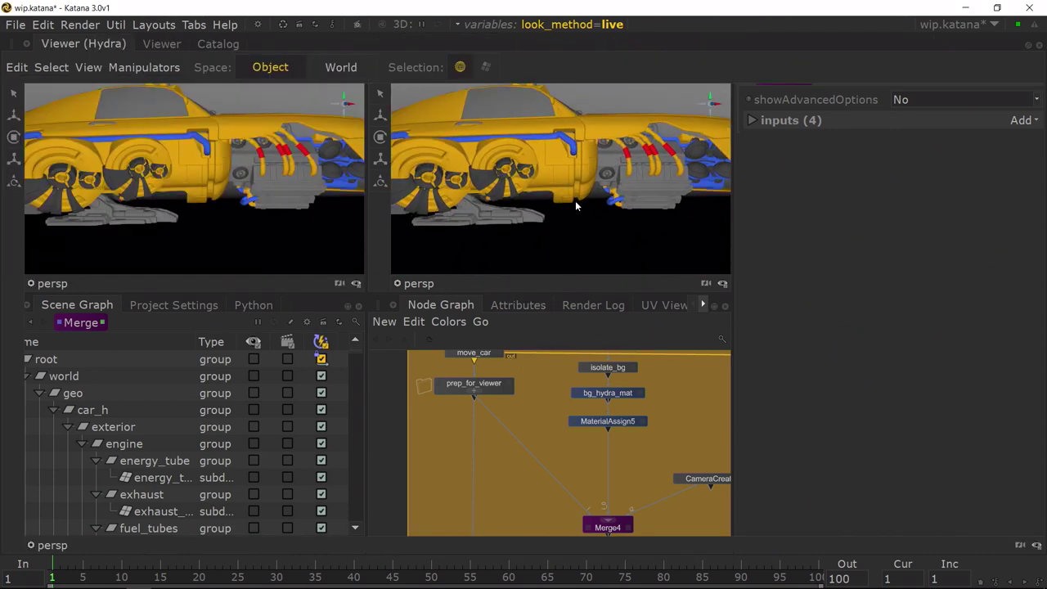
alt+drag(657, 288, 582, 260)
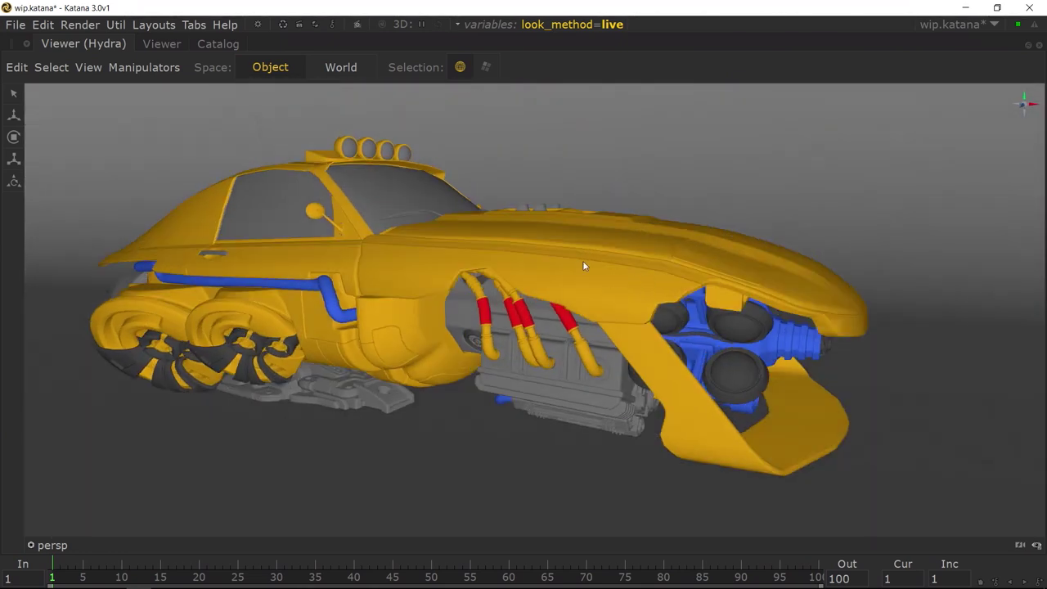
click(581, 258)
key(f)
alt+drag(509, 330, 551, 316)
alt+middle_drag(551, 315, 652, 286)
alt+drag(651, 280, 663, 273)
mouse_move(565, 280)
alt+mouse_down()
mouse_move(545, 288)
mouse_move(564, 293)
alt+mouse_up()
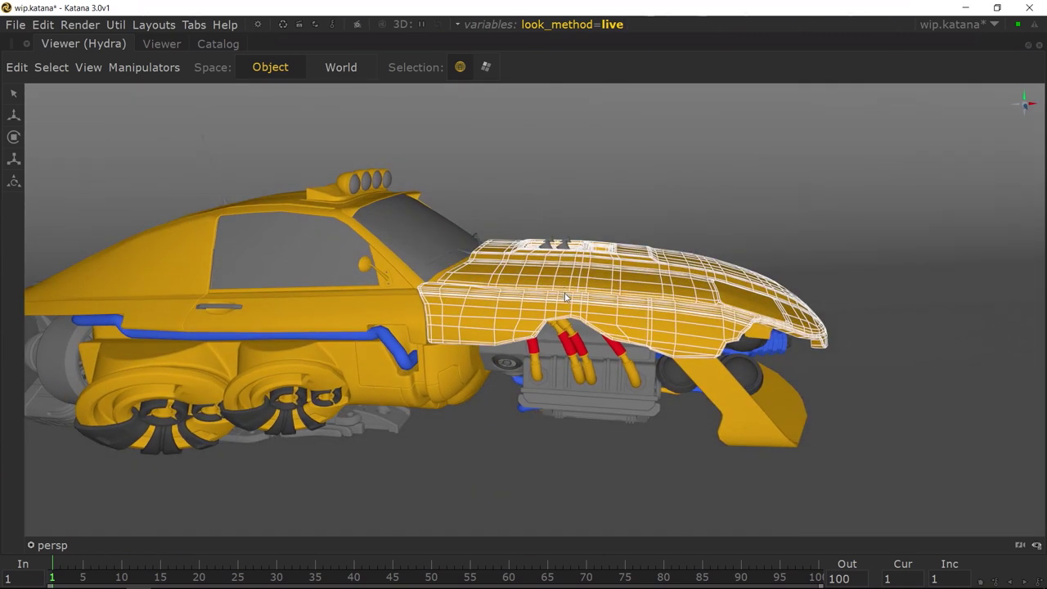
Step: Restore the full pane layout and expand the prep_for_viewer group to examine the nodes inside it
key(alt+Tab)
click(250, 296)
key(space)
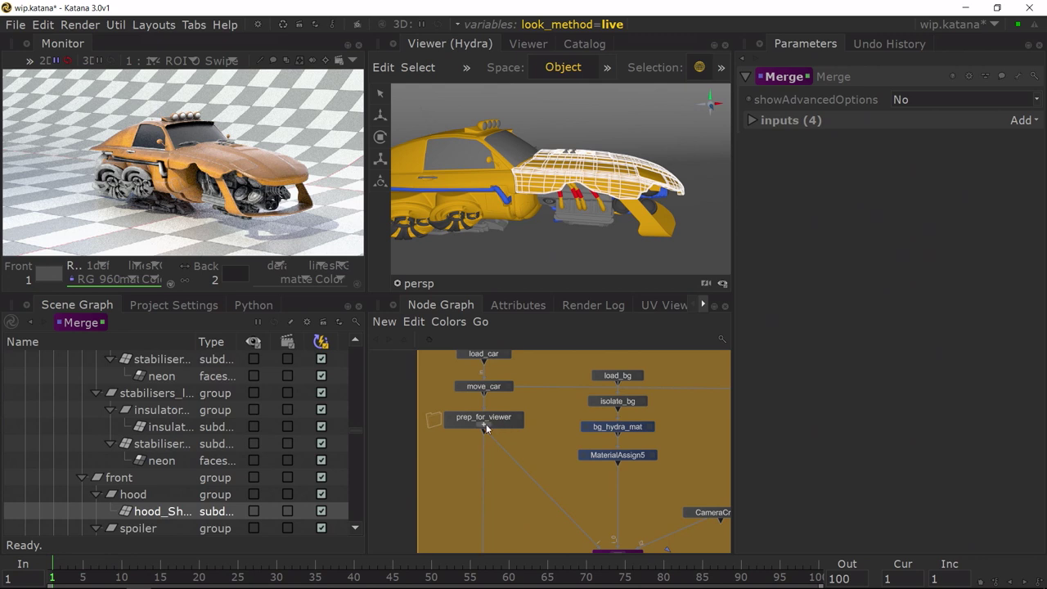
click(485, 425)
scroll(489, 425, up, 3)
middle_drag(556, 382, 551, 412)
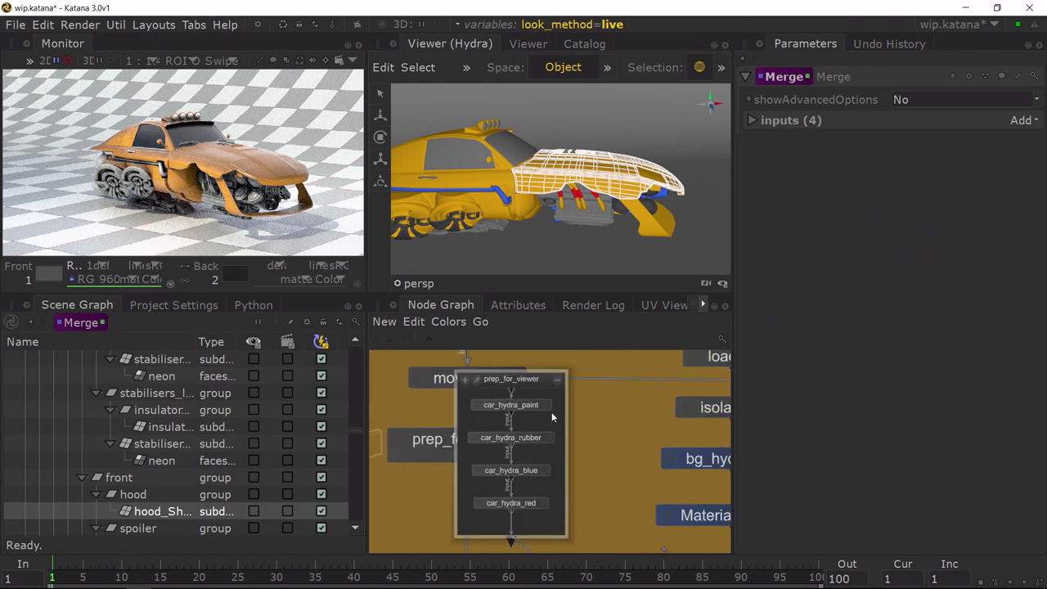
scroll(551, 415, up, 4)
Step: Open the car_hydra_paint node's parameters, expand its drawOptions and select its CEL expression for inspection
click(531, 399)
click(540, 399)
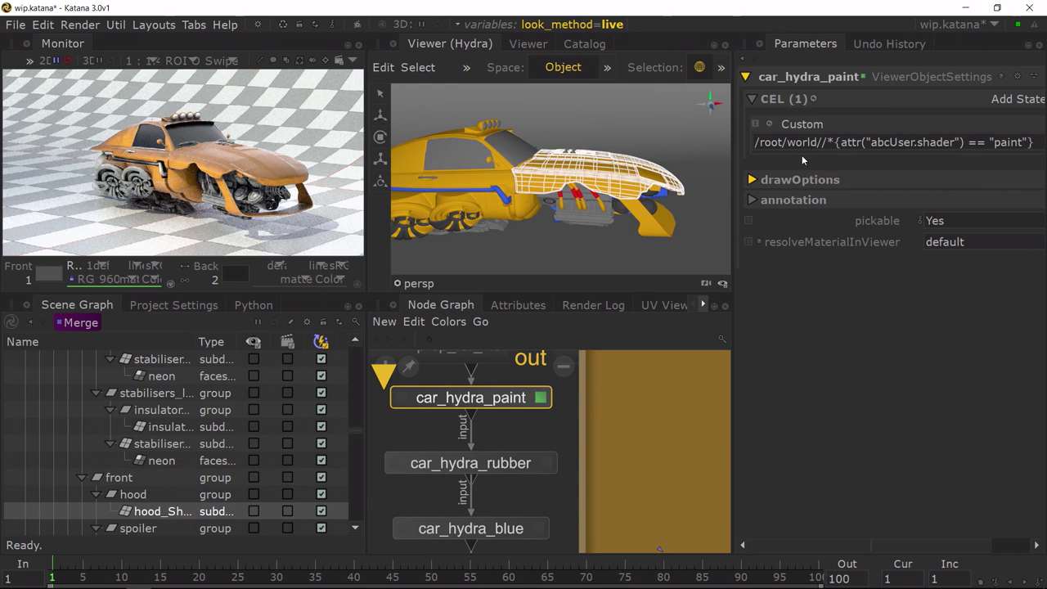
click(806, 181)
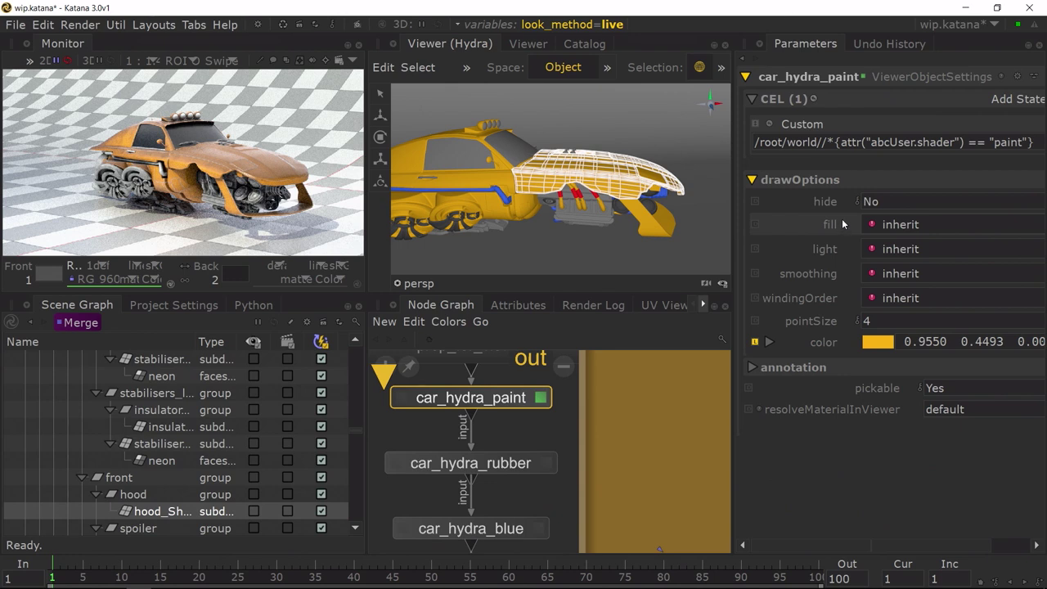
click(820, 145)
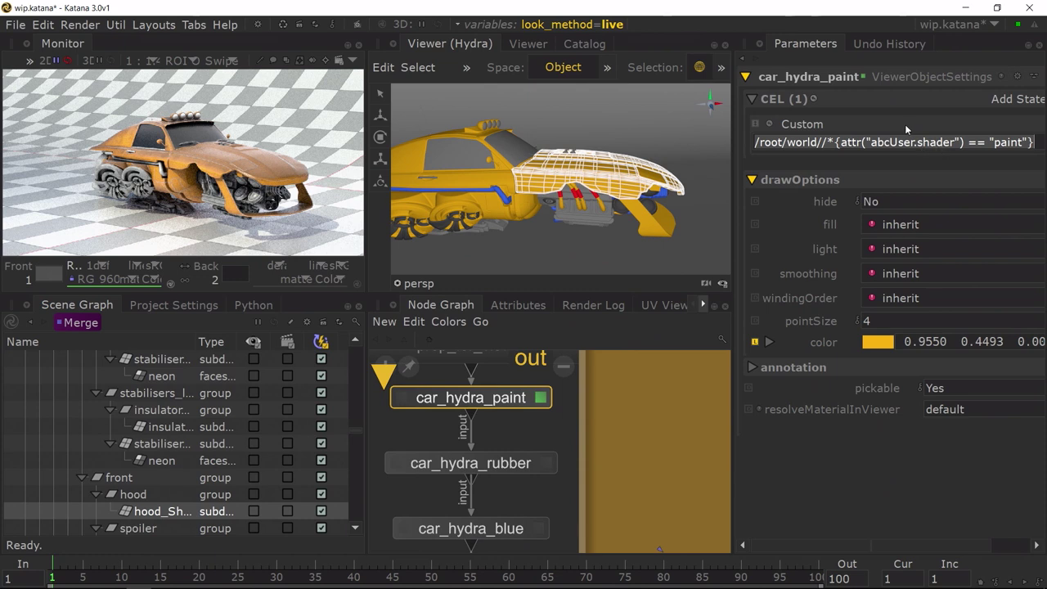
Step: Switch to Modo, select the car's hood mesh, isolate it in the viewport and show its user channels
key(alt+Tab)
key(alt+Tab)
key(alt+Tab)
key(alt+Tab)
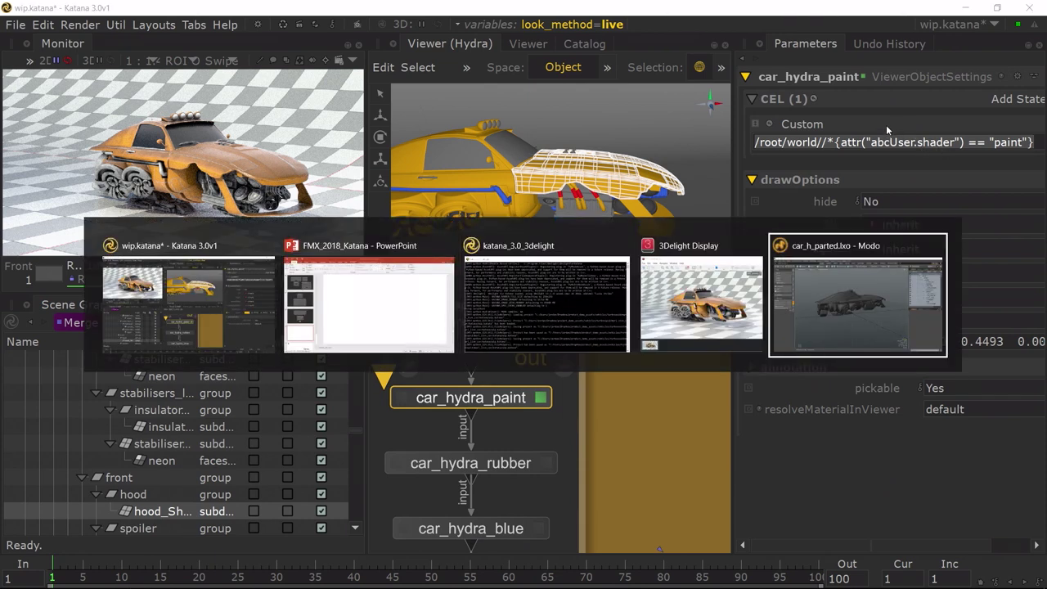
click(595, 262)
key(shift+h)
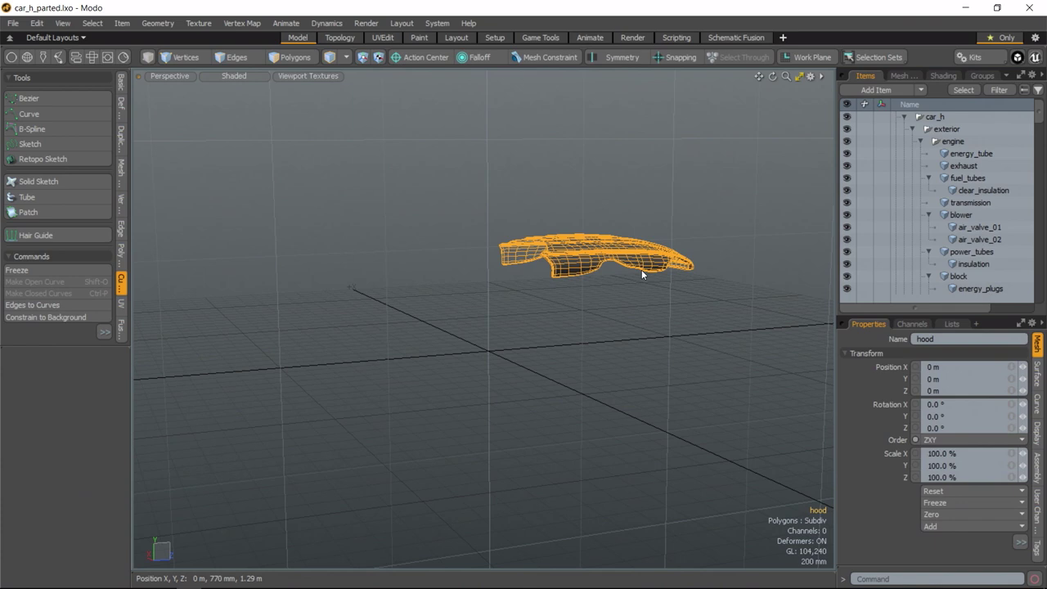
click(1037, 507)
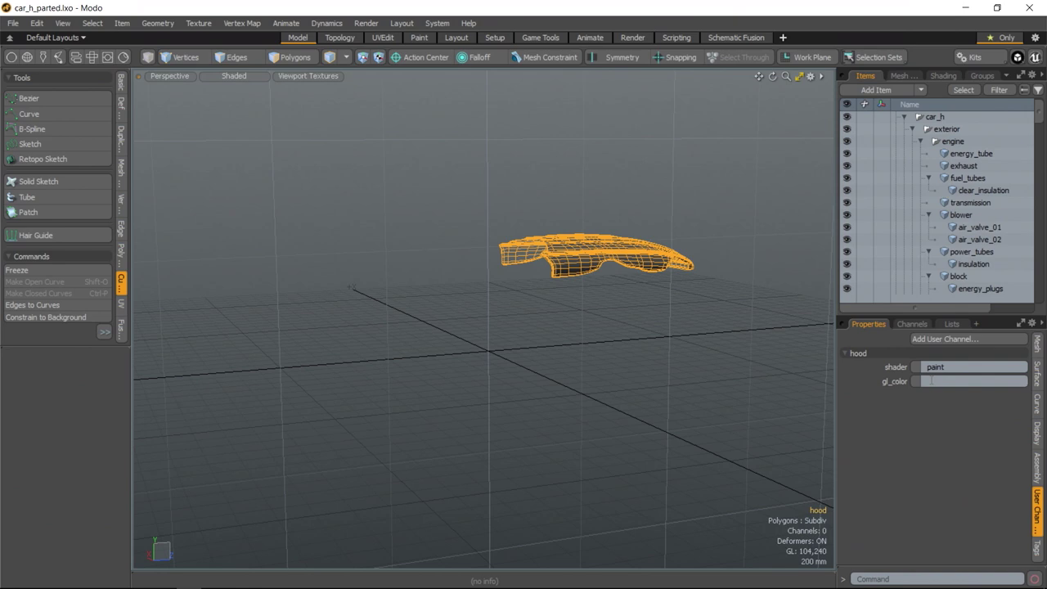
Step: Set the hood's gl_color user channel to red
click(987, 381)
text(red)
key(Return)
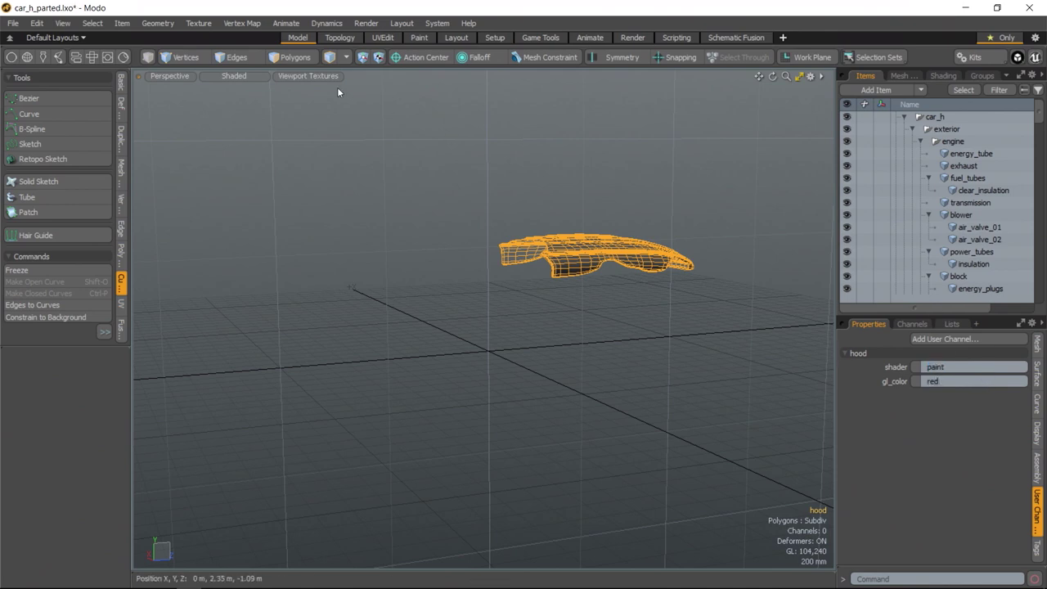
Step: Export the car in Alembic Format (*.abc) to the geo folder as car_h_parted_v008
click(13, 23)
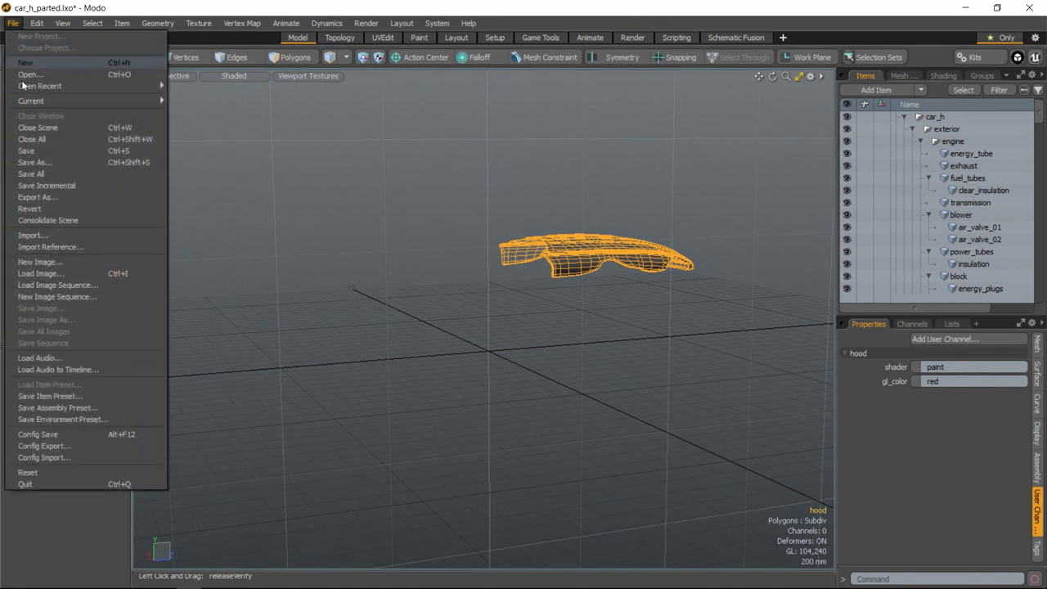
click(79, 199)
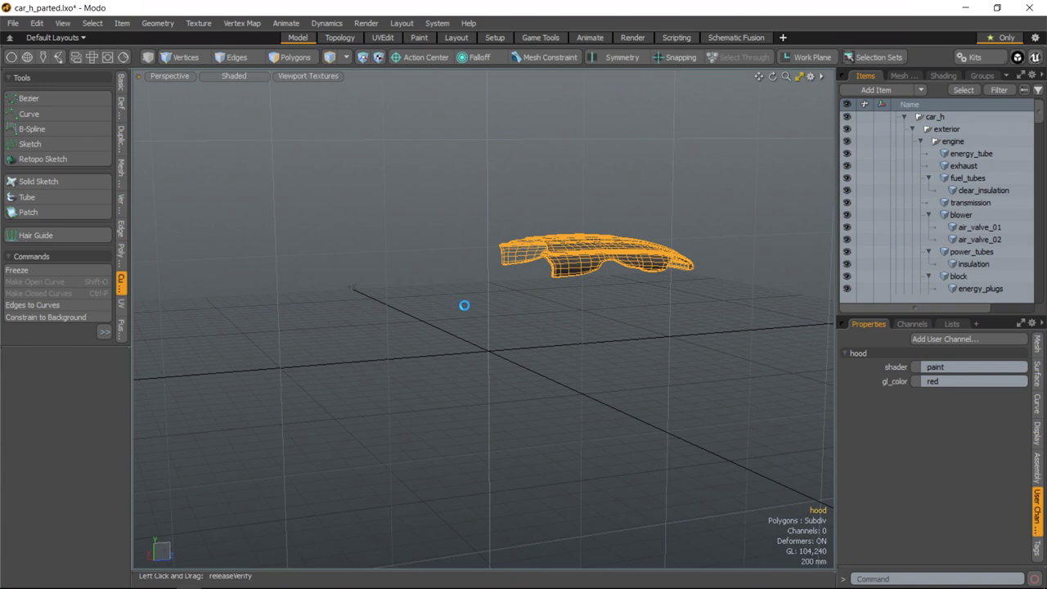
click(213, 289)
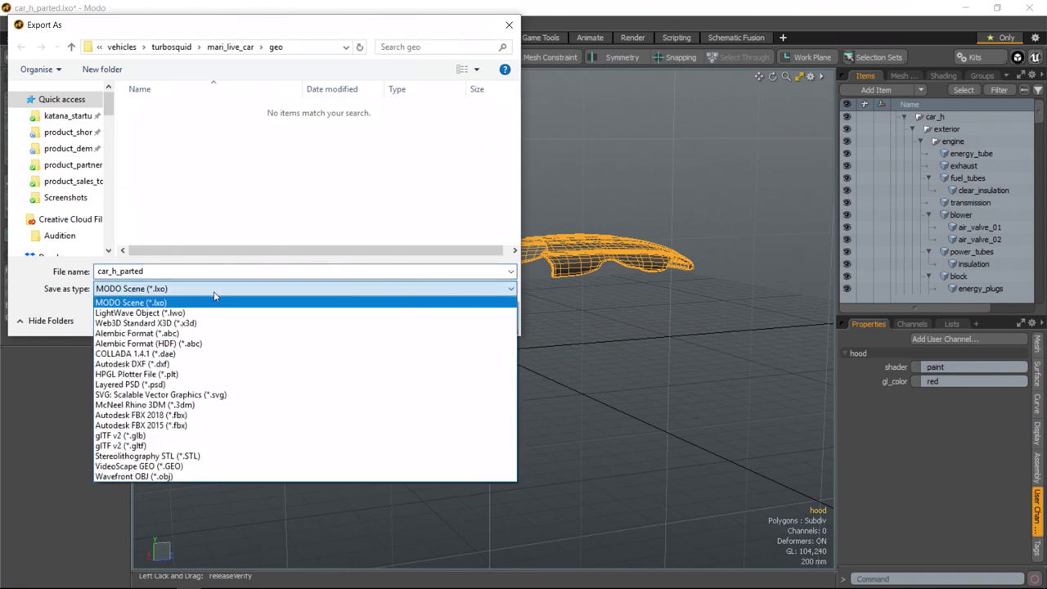
click(227, 334)
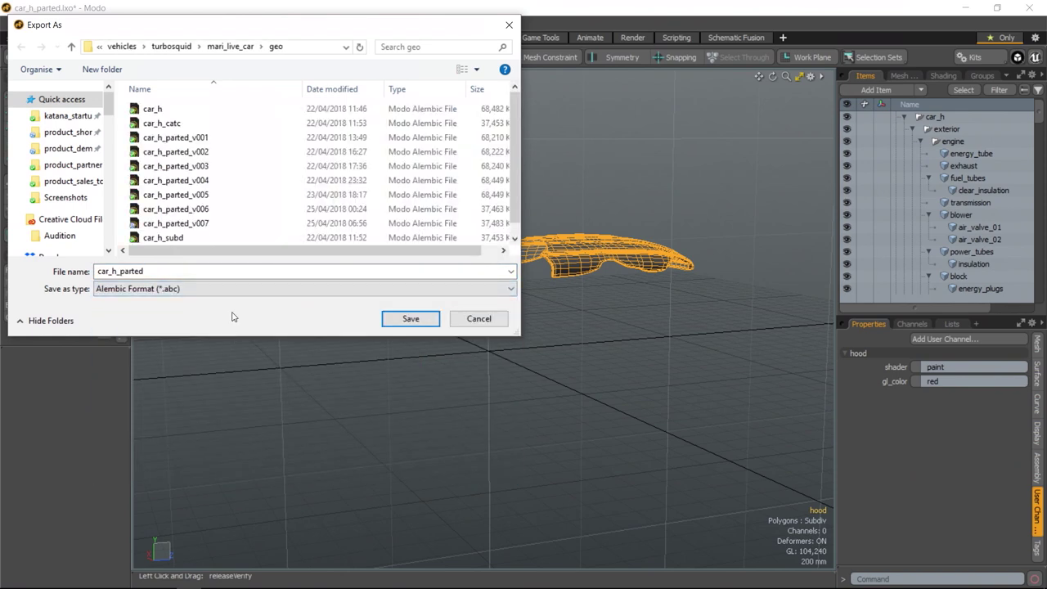
click(224, 224)
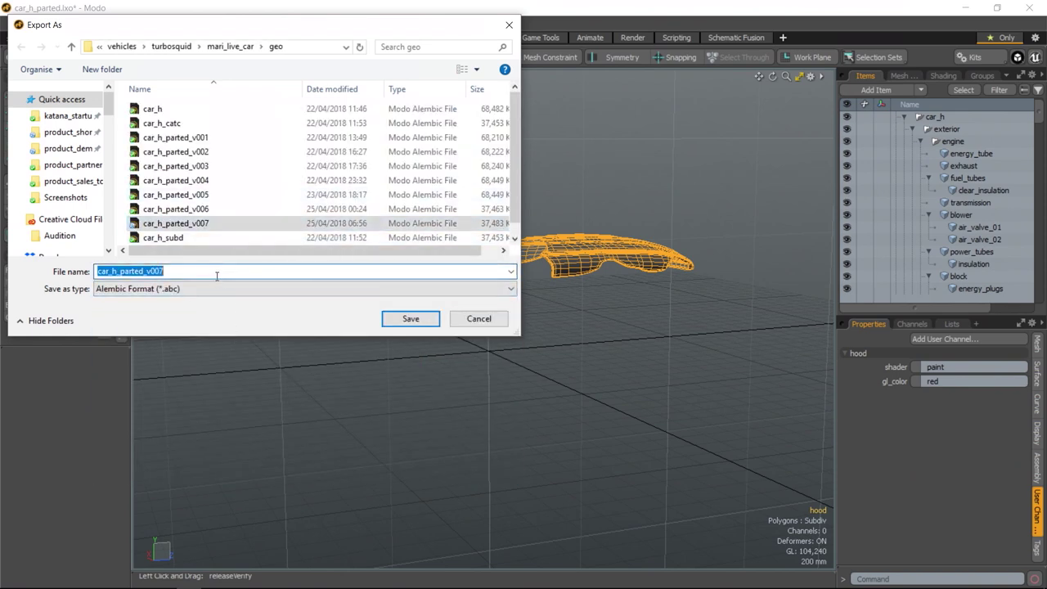
click(216, 276)
key(BackSpace)
text(8)
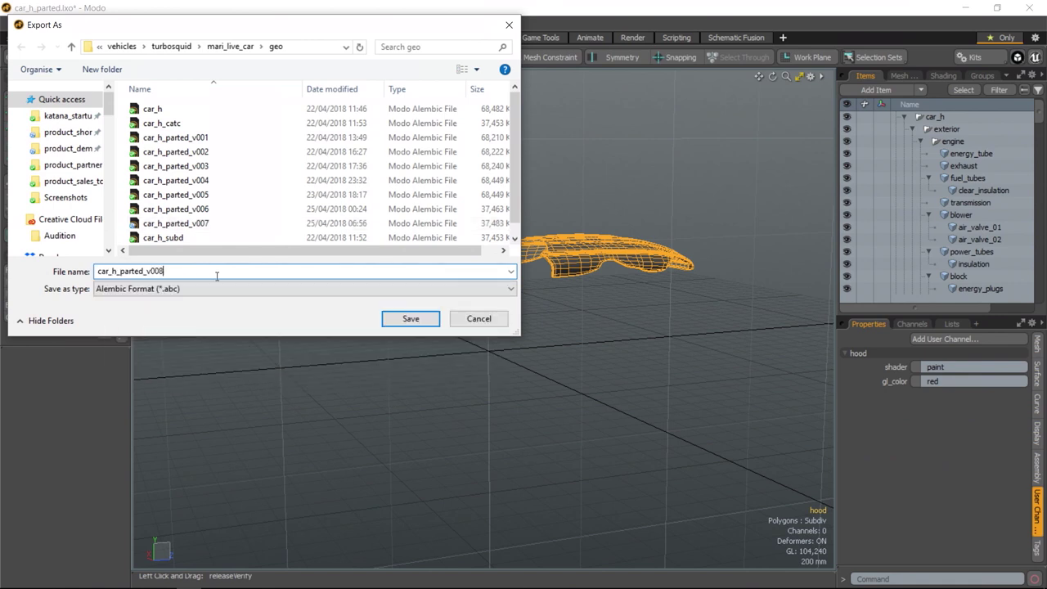
key(Return)
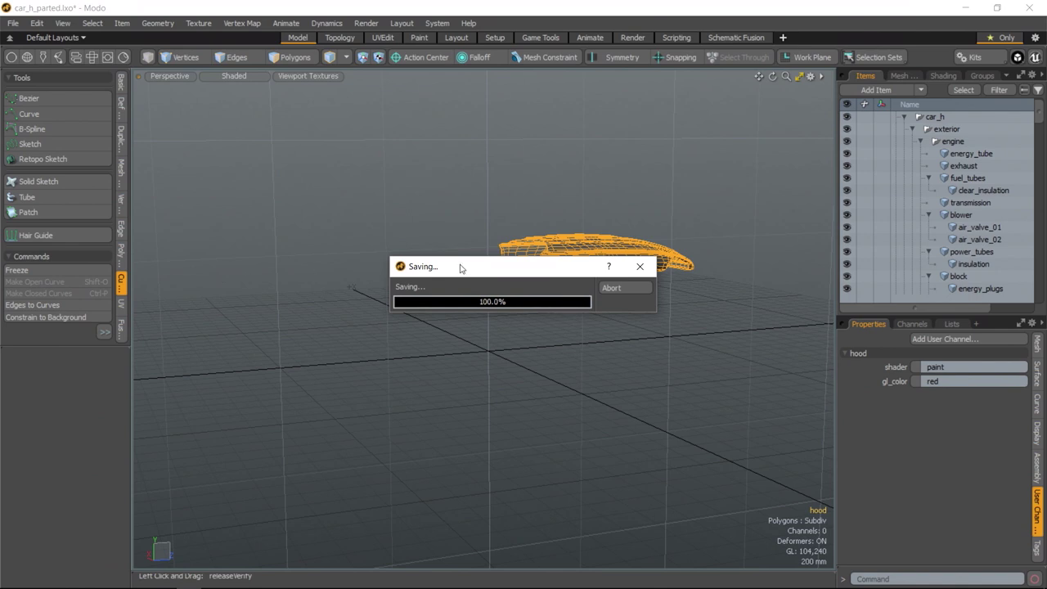
Step: Return to Katana, point the load_car node's abcAsset to car_h_parted_v008.abc, and deselect the hood in the viewer
click(965, 10)
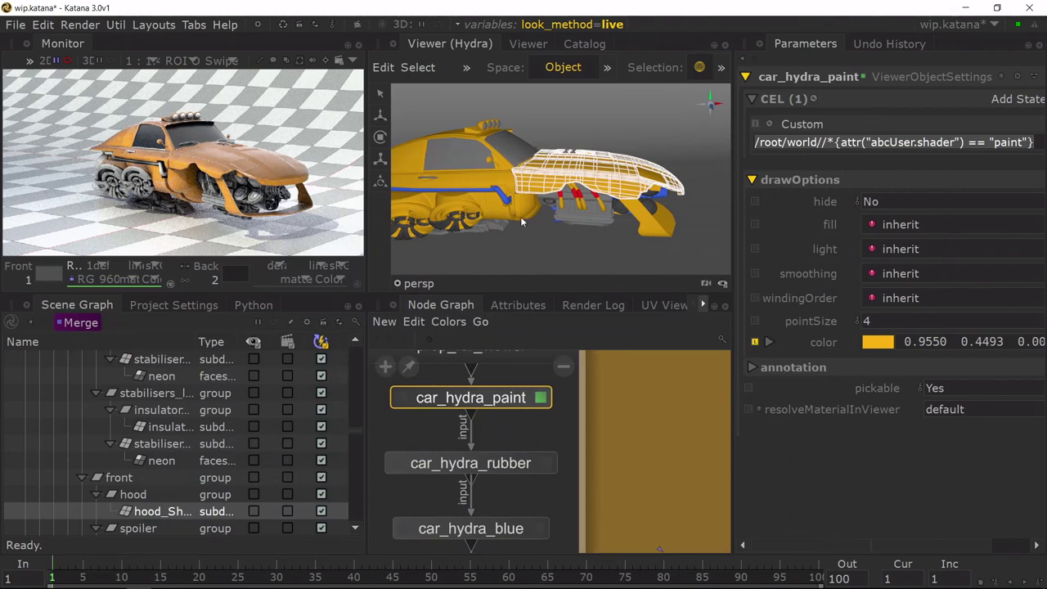
middle_drag(516, 416, 572, 526)
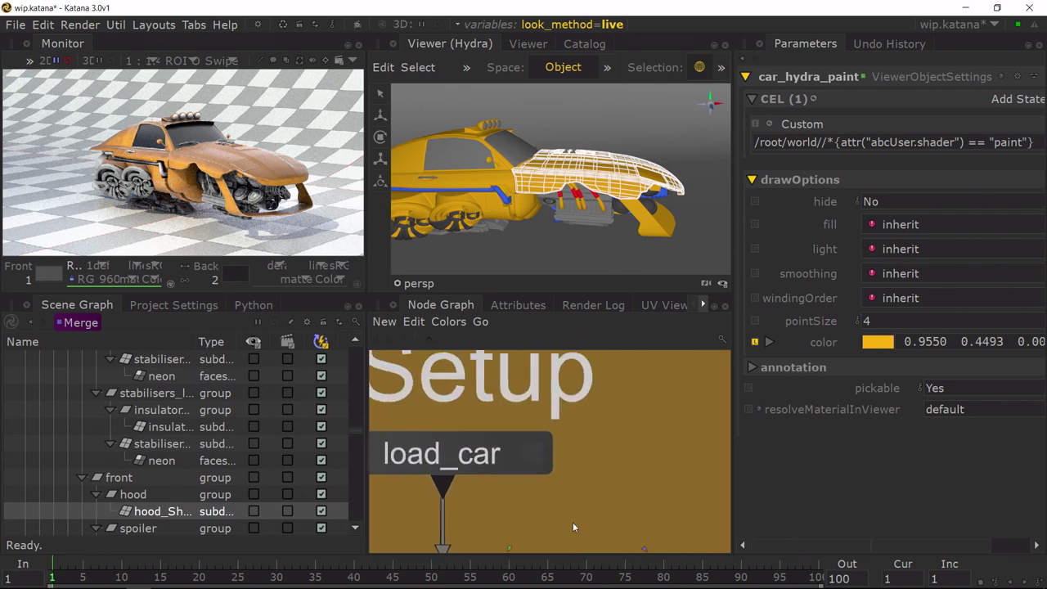
click(527, 453)
click(1034, 122)
click(917, 140)
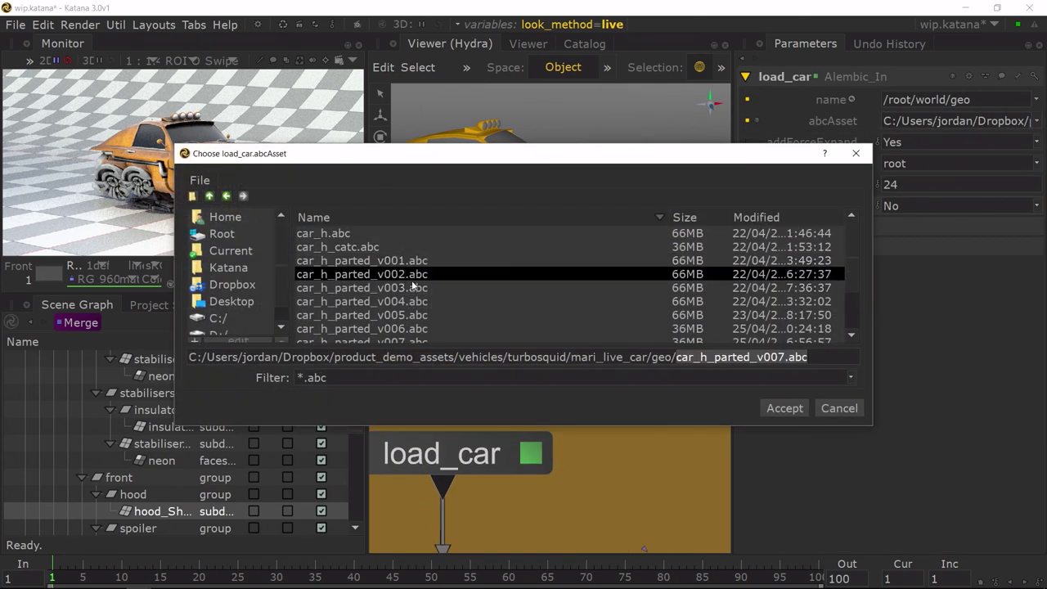
click(704, 355)
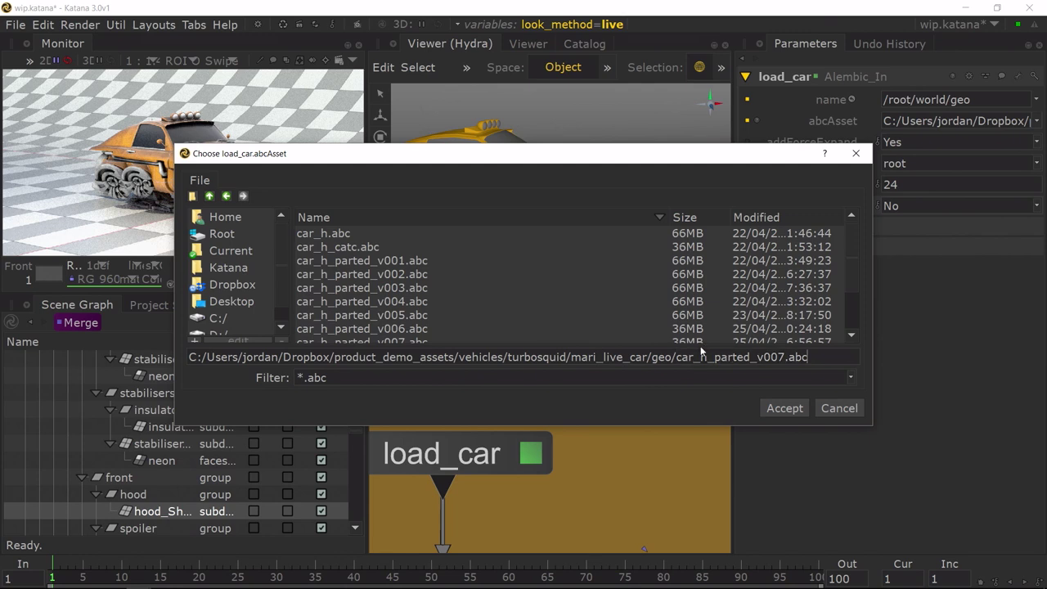
key(BackSpace)
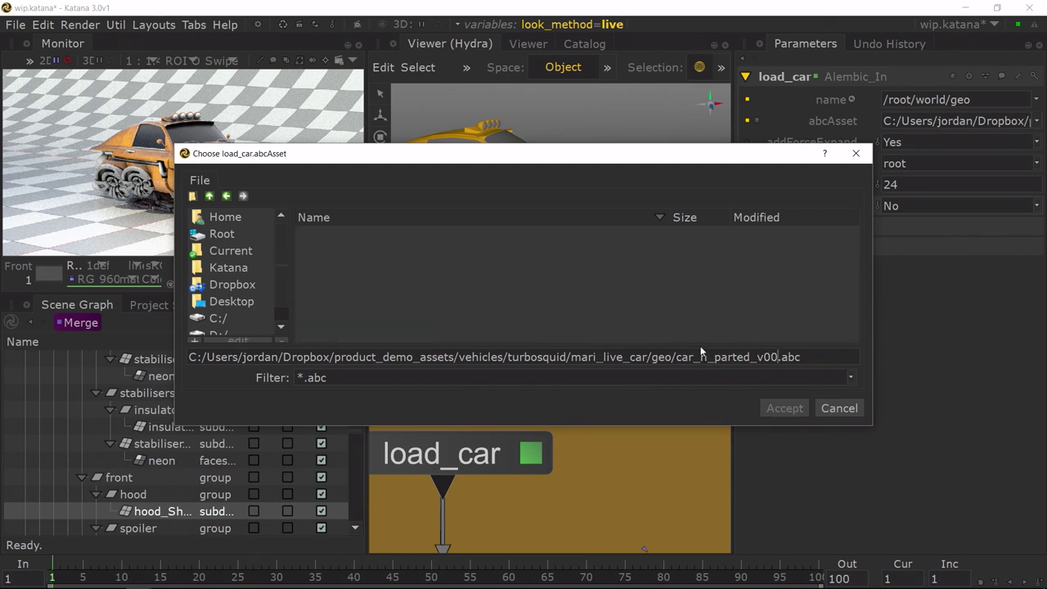
text(8)
key(Return)
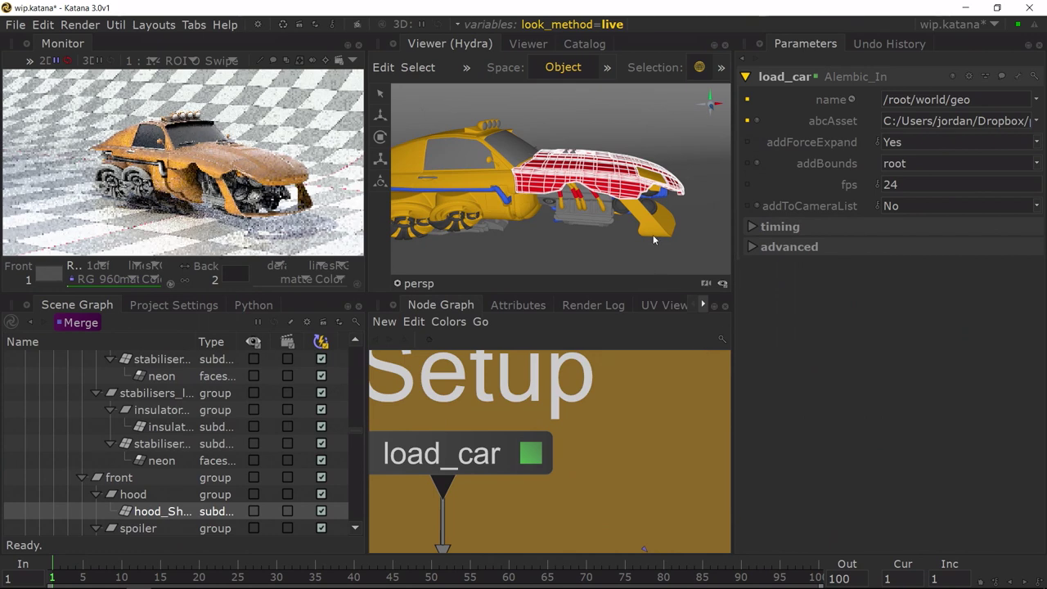
click(663, 131)
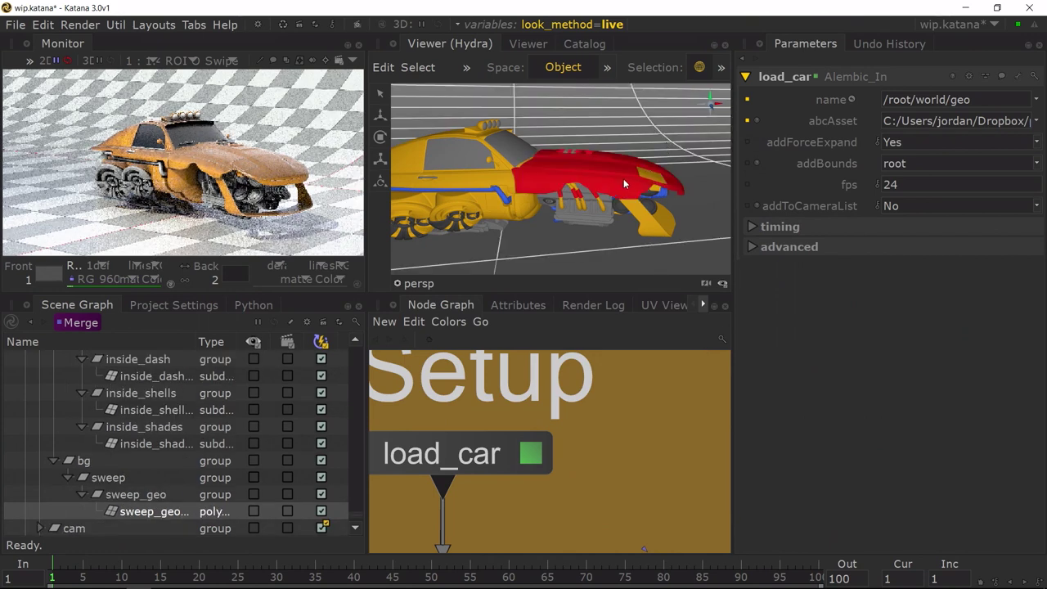
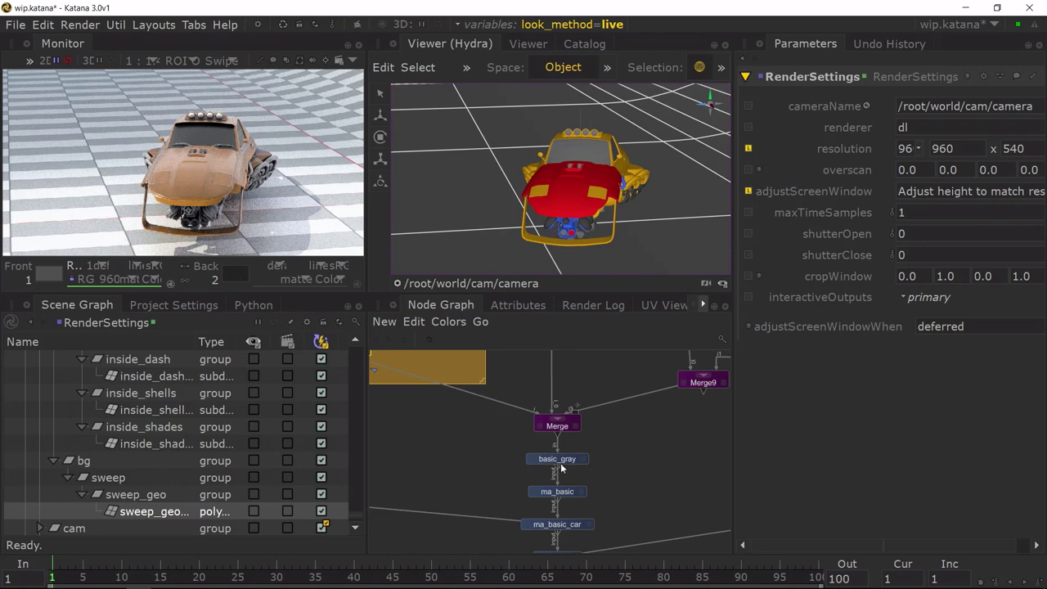
Step: View the scene from the basic_gray material node with its parameters open, and disable the ma_basic_car node
double_click(563, 463)
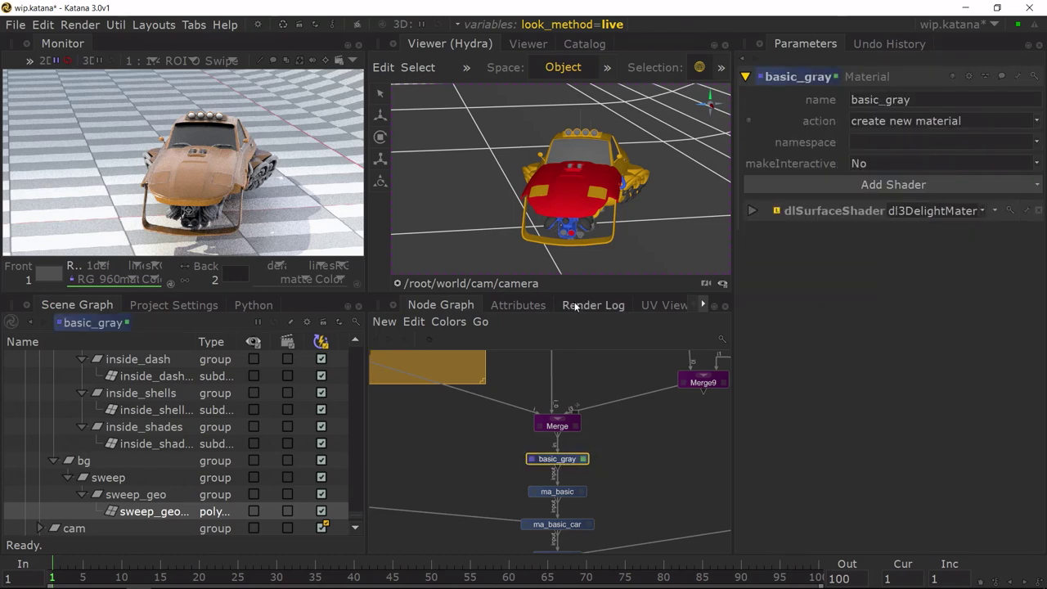
middle_drag(624, 511, 618, 415)
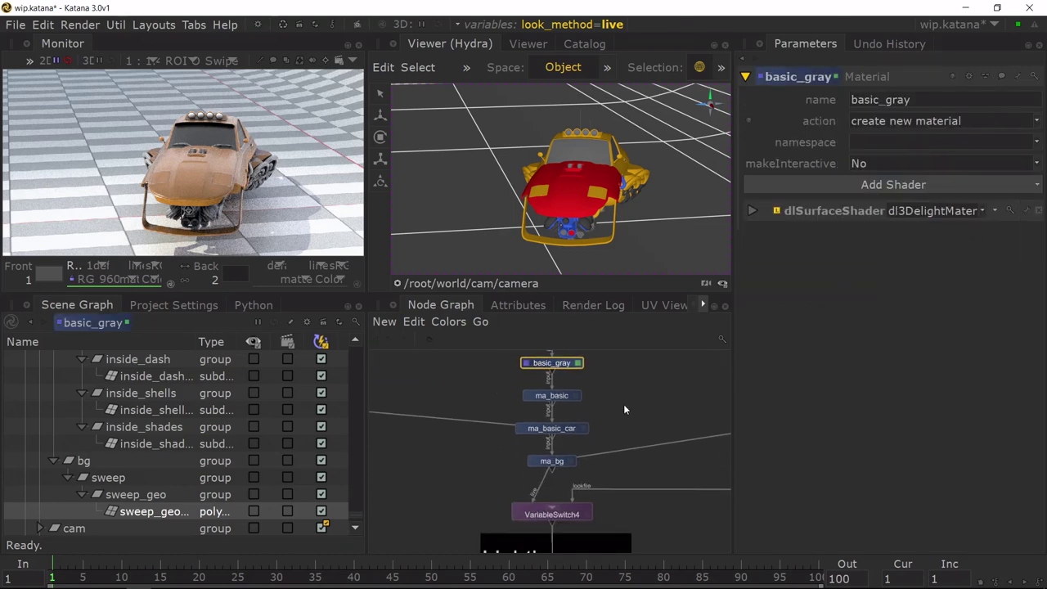
scroll(622, 401, up, 3)
click(497, 464)
key(d)
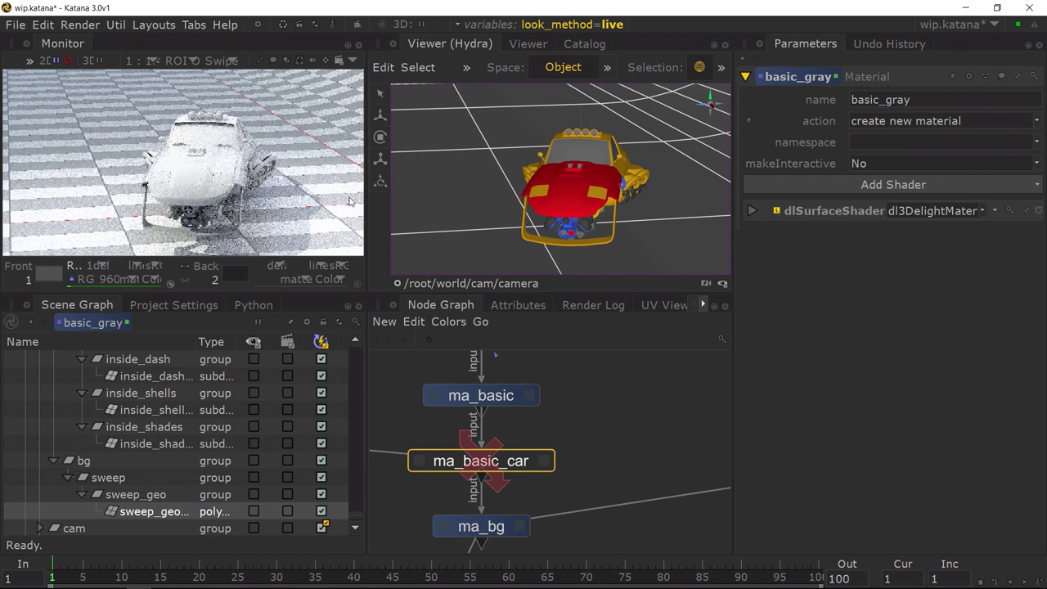
alt+drag(498, 224, 554, 222)
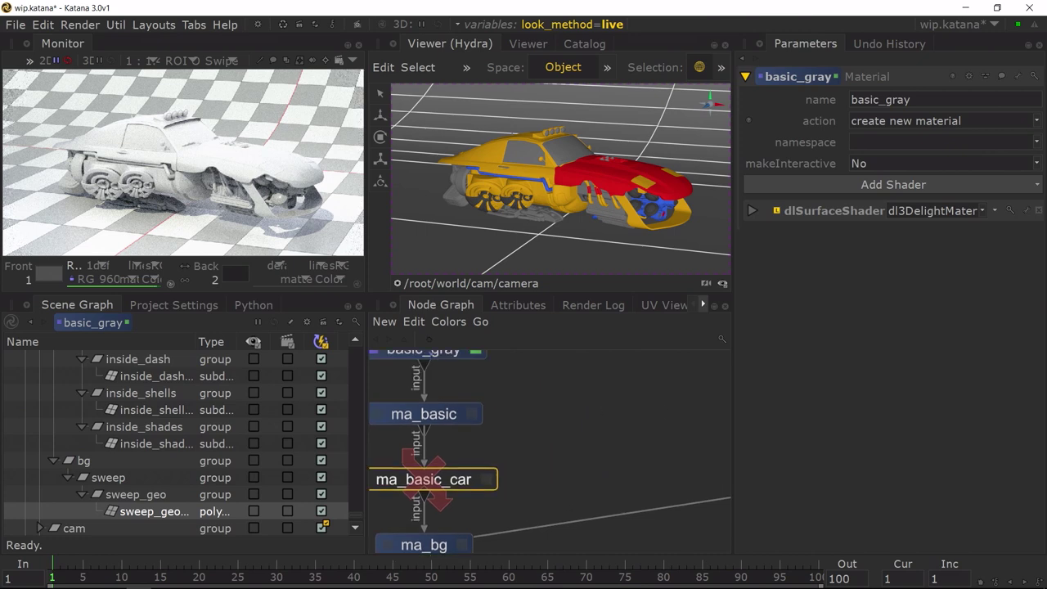
Step: Look over the node graph around the hydra_lights and RenderSettings nodes and return to the Merge and basic_gray nodes
middle_drag(719, 377, 441, 422)
scroll(456, 417, down, 3)
middle_drag(515, 406, 394, 532)
middle_drag(539, 426, 469, 358)
scroll(568, 514, down, 3)
scroll(576, 483, up, 10)
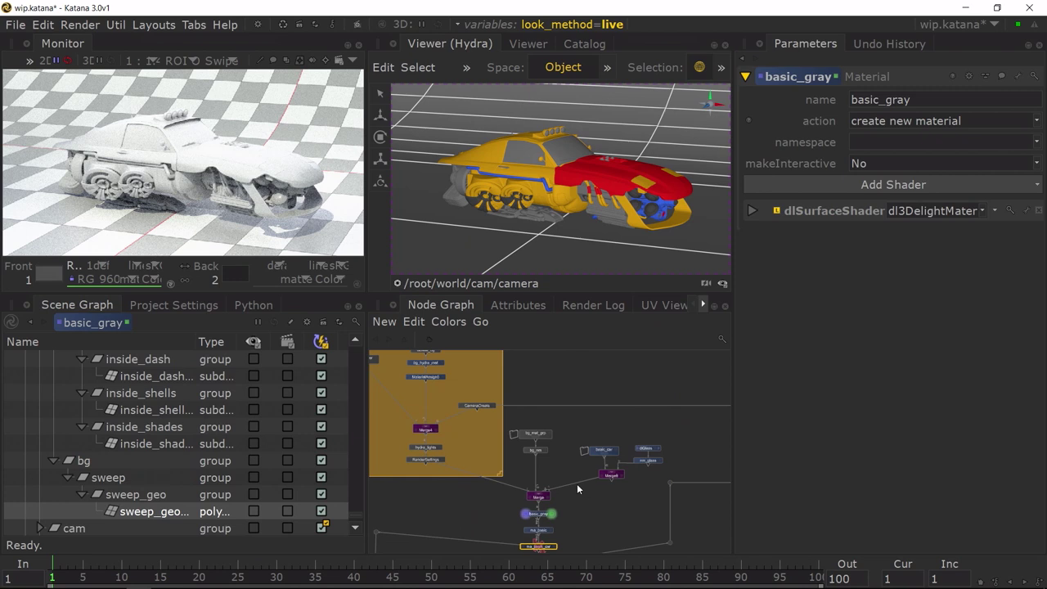
middle_drag(458, 508, 657, 518)
scroll(678, 499, down, 3)
middle_drag(472, 502, 581, 388)
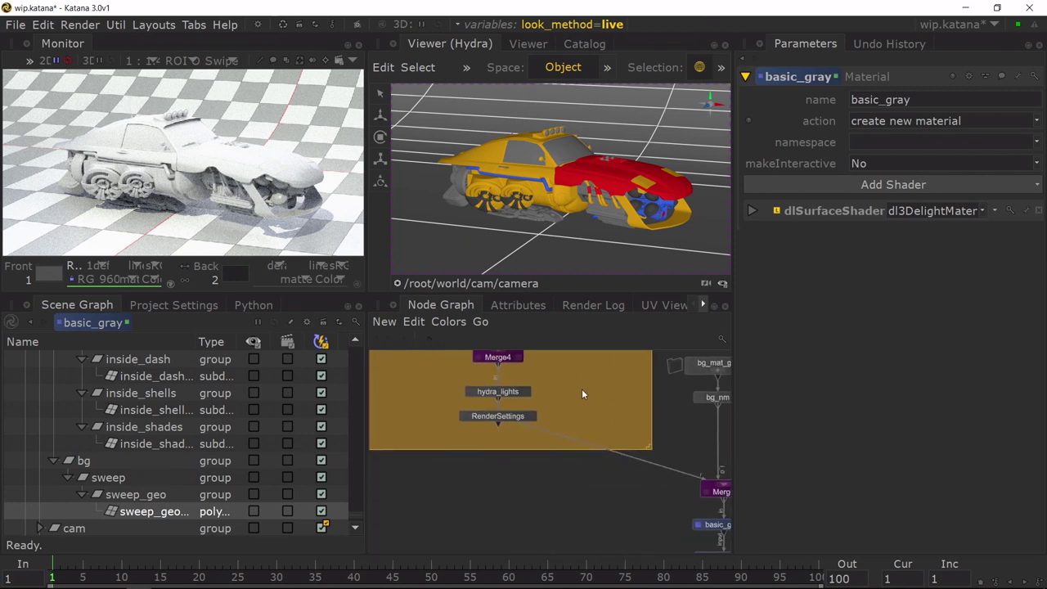
middle_drag(687, 399, 583, 216)
scroll(561, 423, up, 3)
middle_drag(632, 467, 631, 455)
Step: Open the ma_basic node's parameters to examine its CEL path and material assignment
click(588, 444)
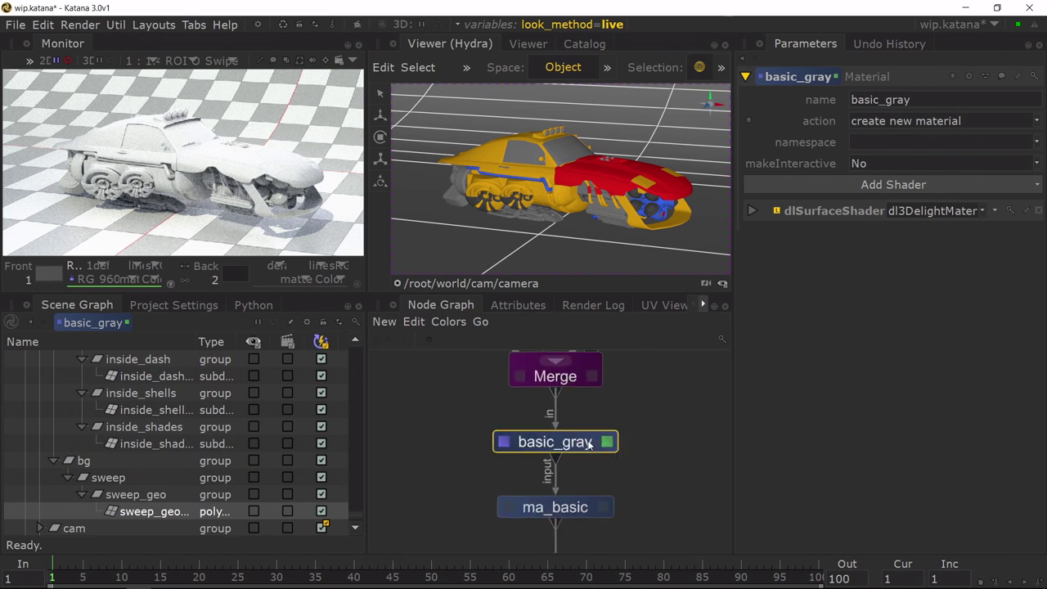
click(583, 513)
click(605, 507)
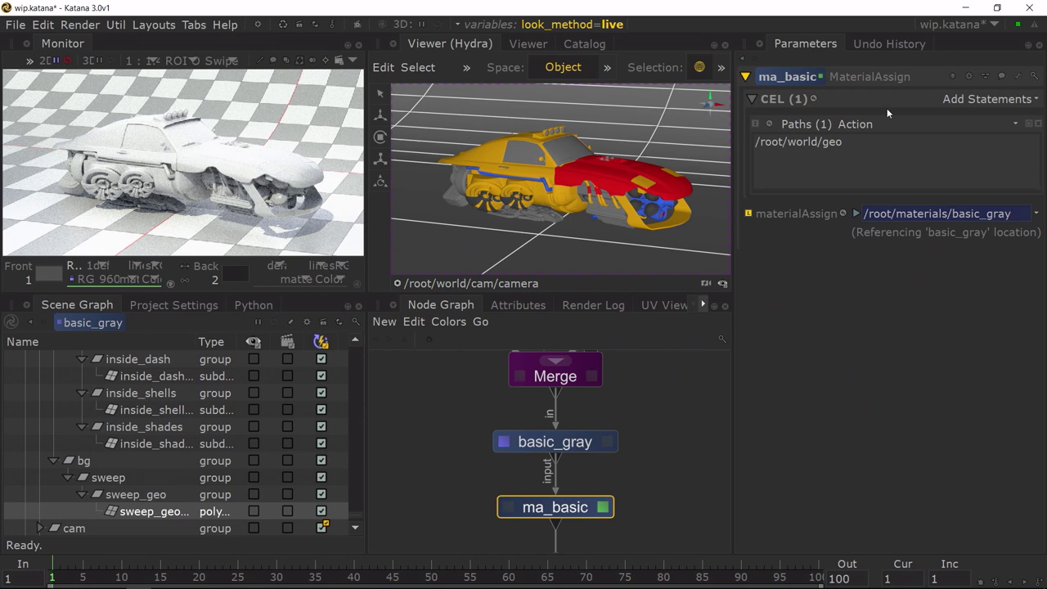
Step: Open the Lighting section's GafferThree node, solo the areaLight to preview its contribution, and restore both lights
mouse_move(658, 525)
middle_down()
mouse_move(648, 455)
mouse_move(670, 448)
middle_up()
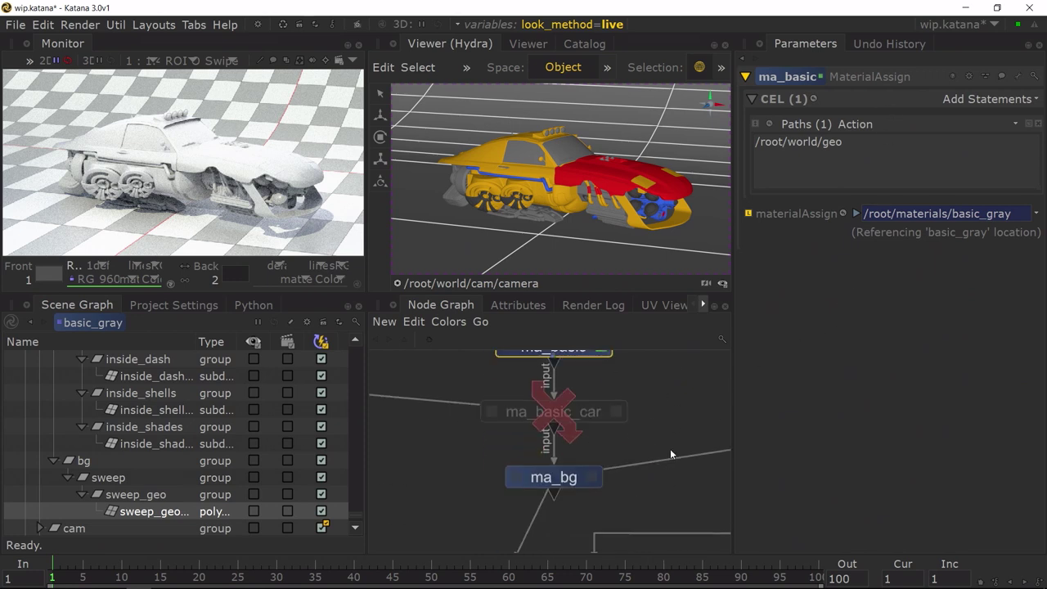
middle_drag(638, 549, 633, 462)
scroll(635, 468, down, 5)
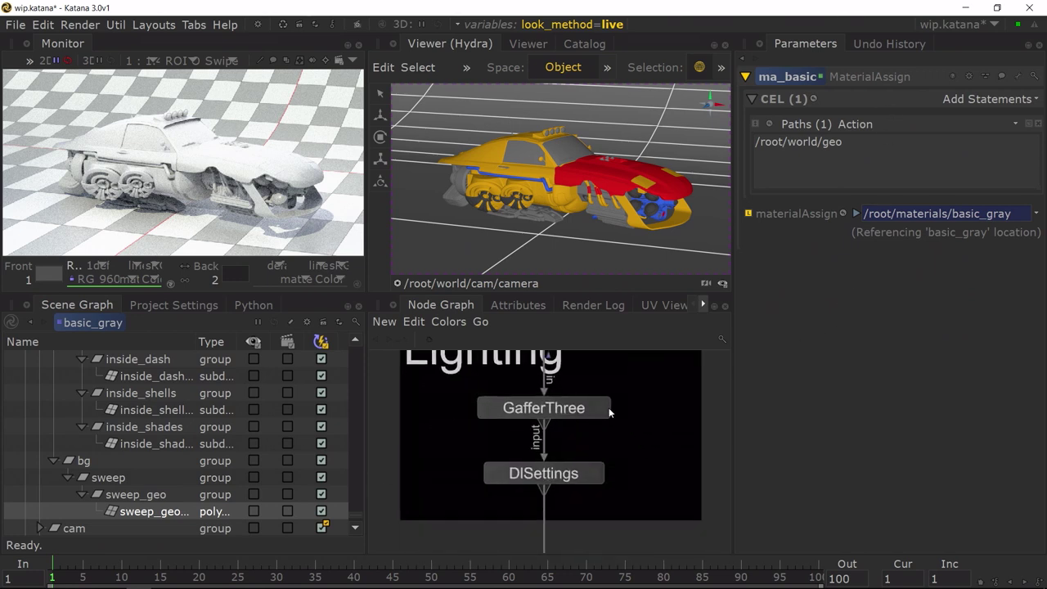
click(600, 412)
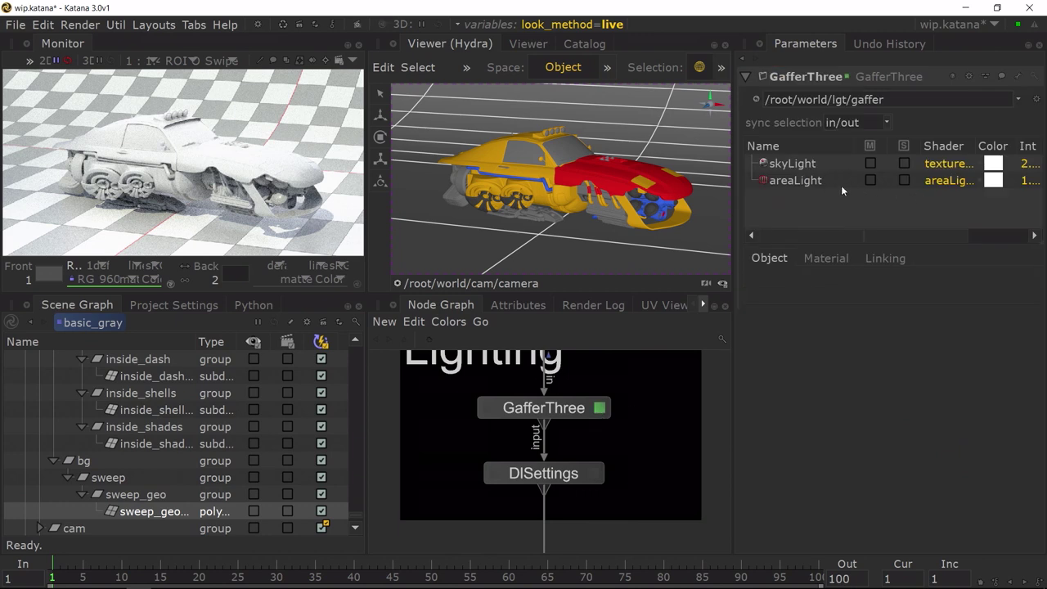
click(870, 163)
click(904, 180)
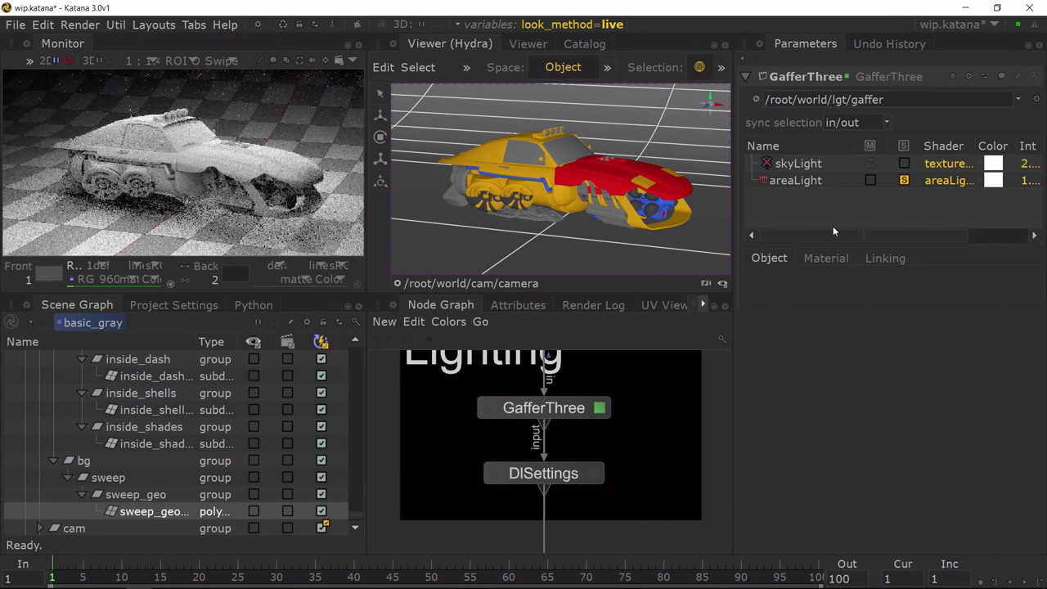
click(903, 180)
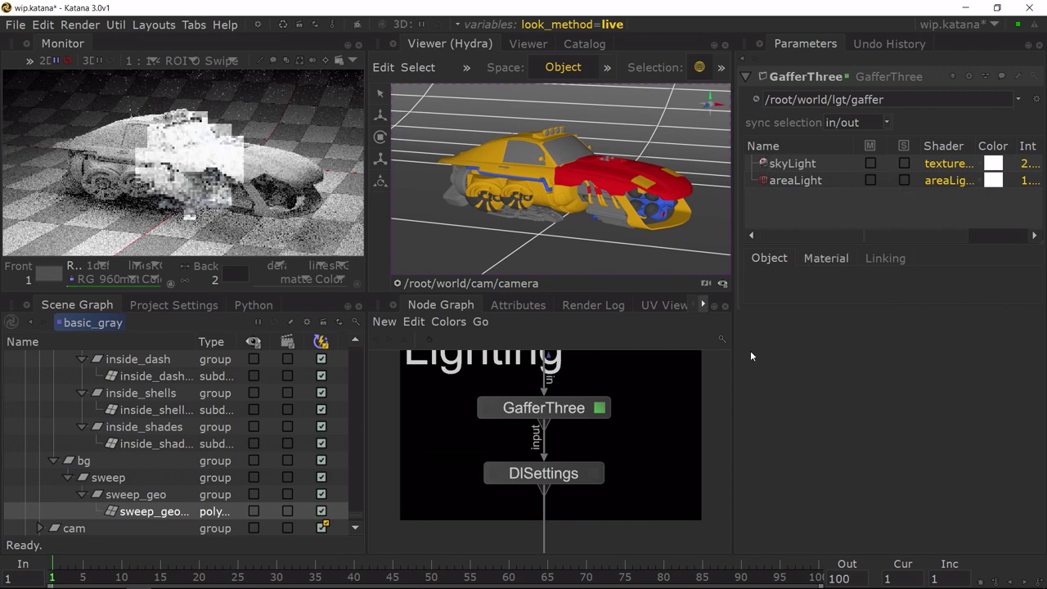
Step: Return to the ma_basic_car node below ma_basic and re-enable it
scroll(619, 460, down, 6)
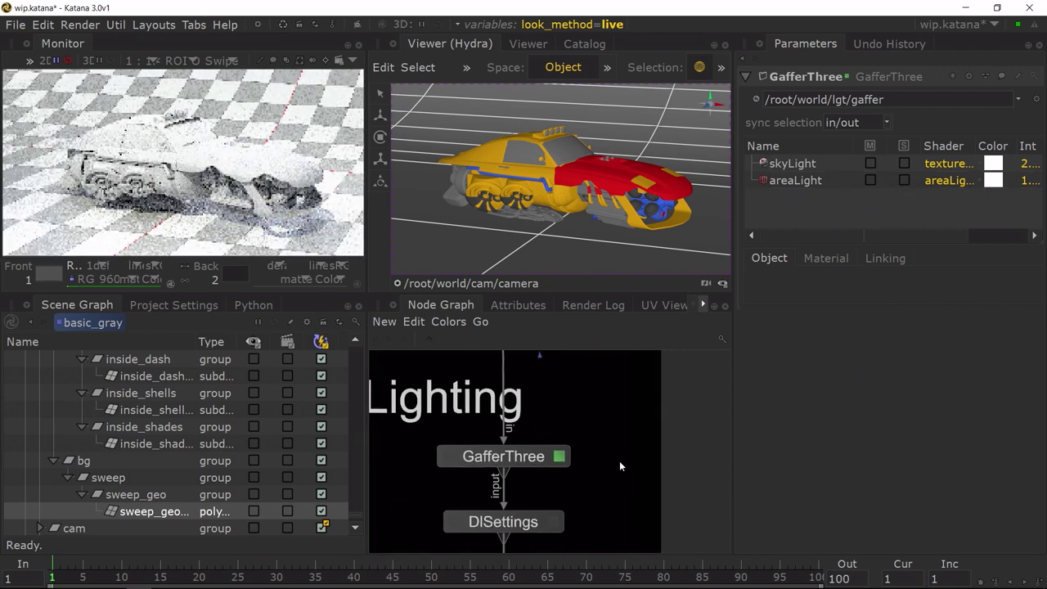
middle_drag(640, 408, 633, 514)
middle_drag(553, 376, 563, 421)
scroll(467, 482, up, 3)
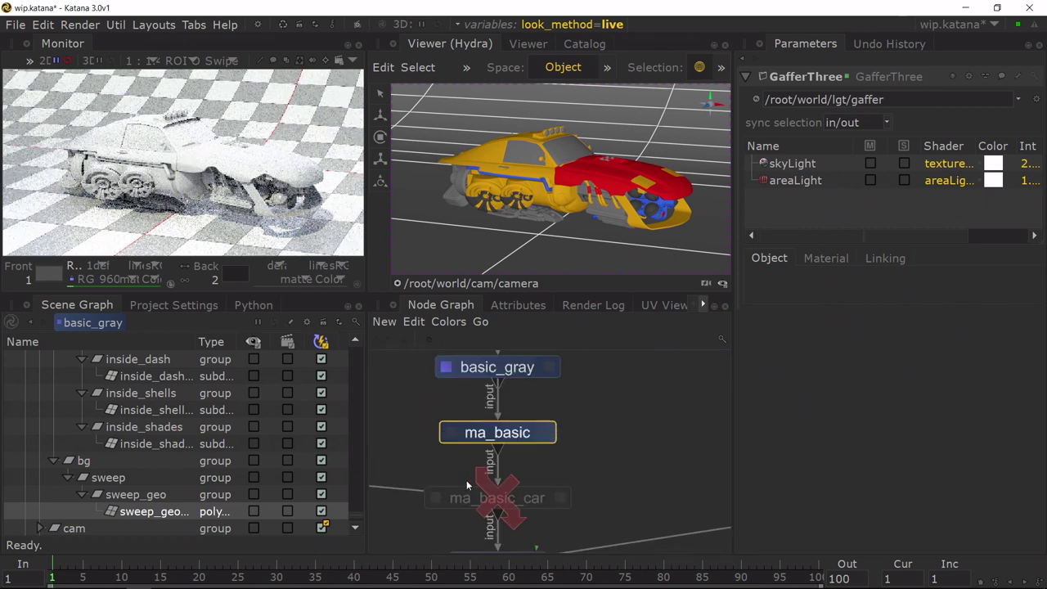
click(516, 505)
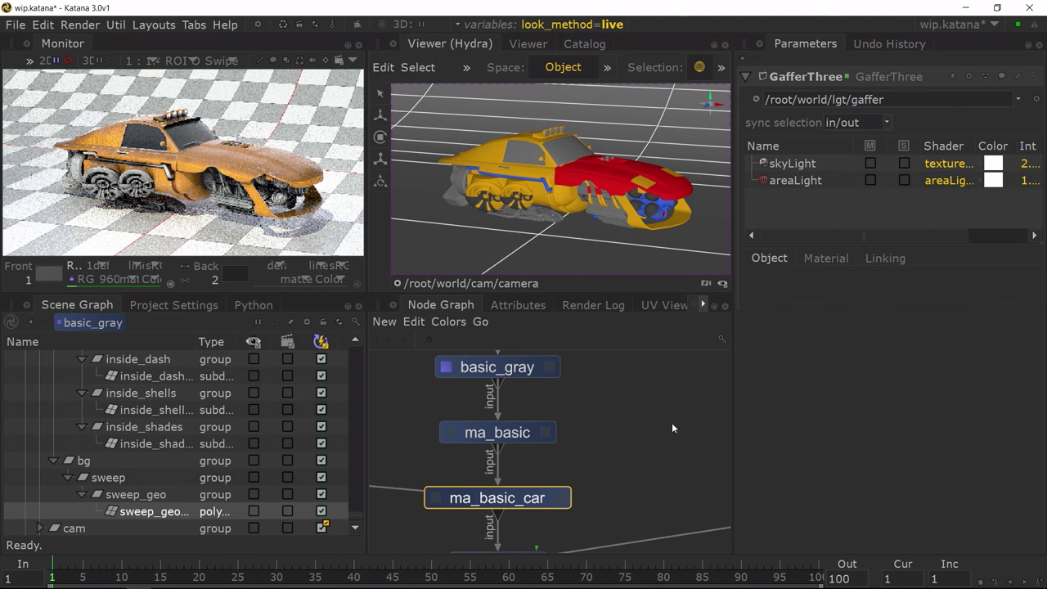
Step: Open the ma_basic_car node's parameters to examine its CEL path and assigned material
scroll(639, 430, up, 3)
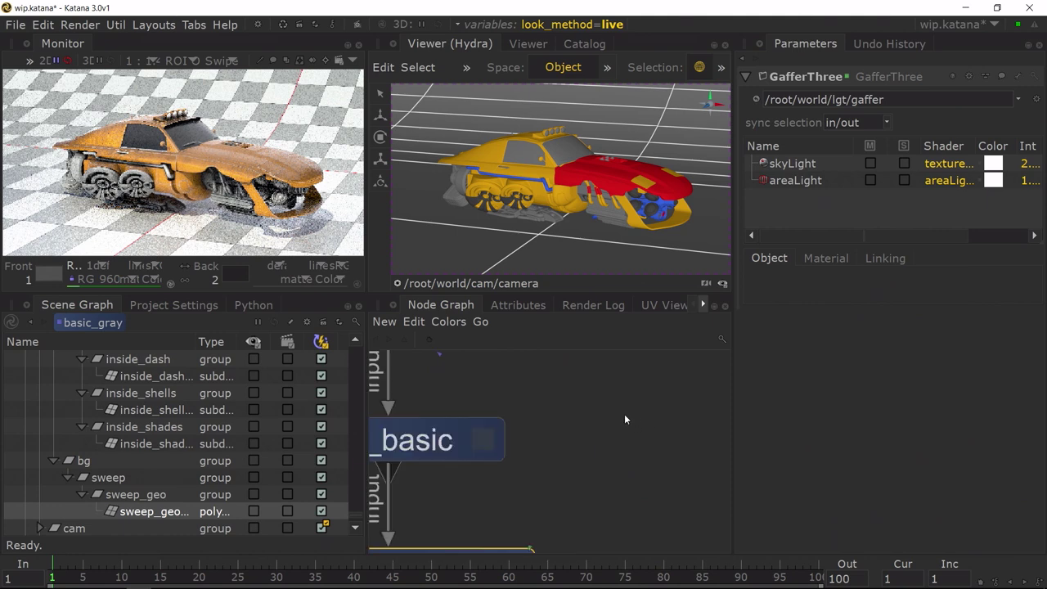
key(a)
middle_drag(650, 419, 526, 450)
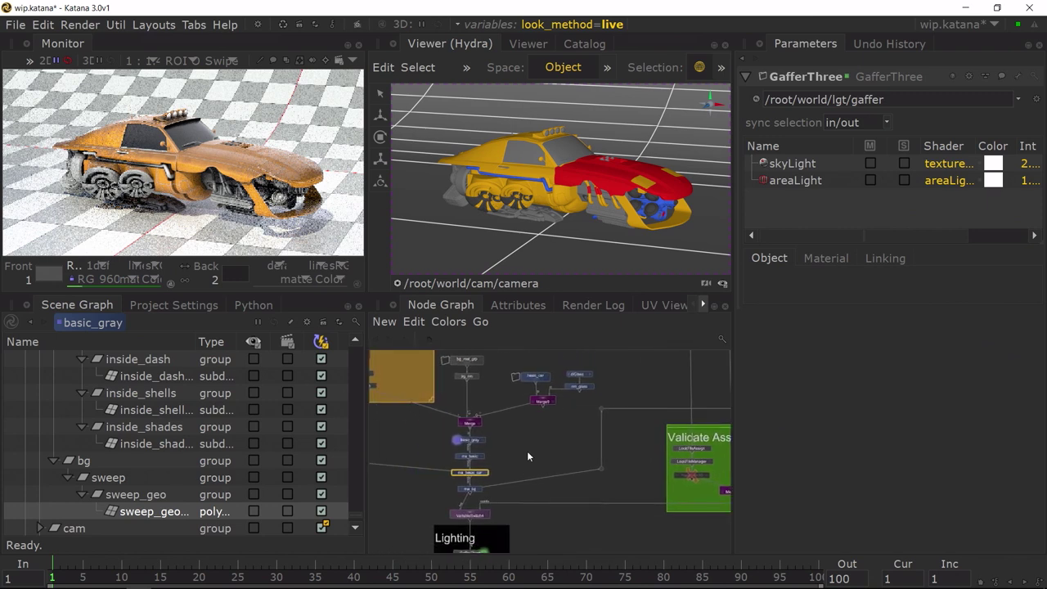
scroll(501, 493, up, 6)
middle_drag(460, 460, 598, 503)
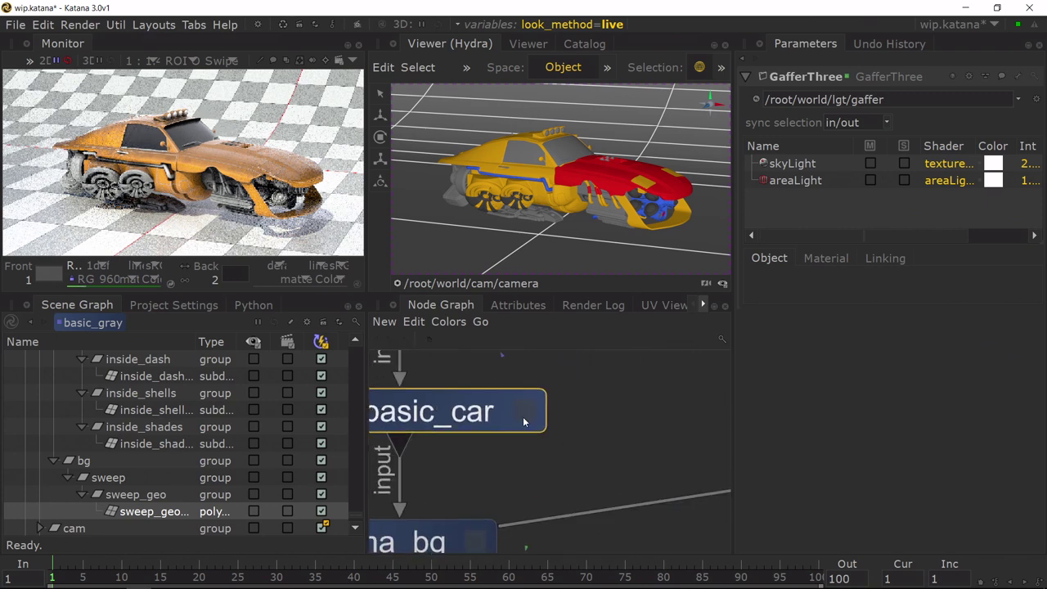
key(e)
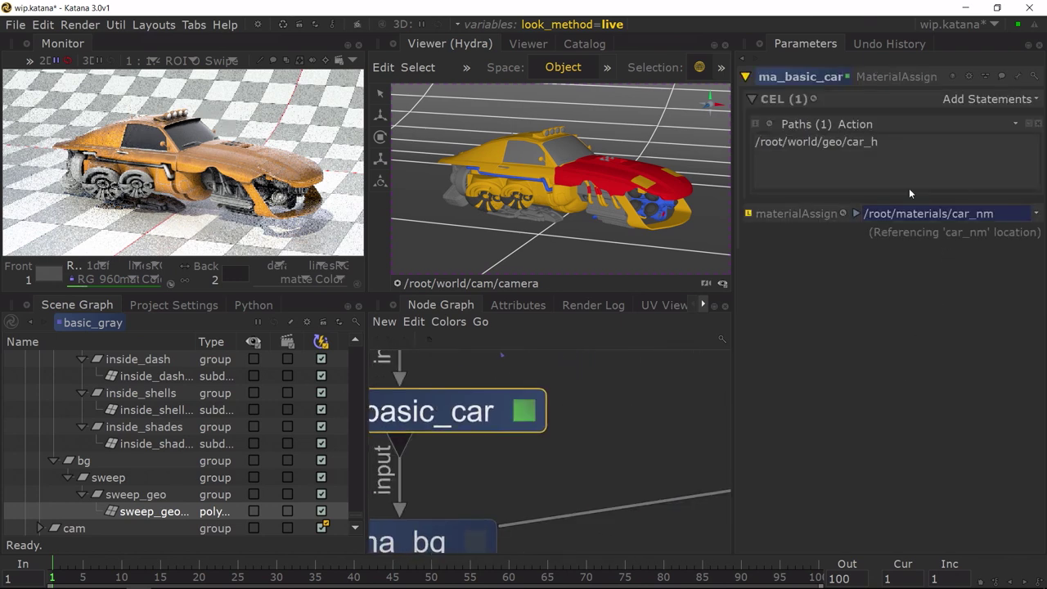
double_click(870, 149)
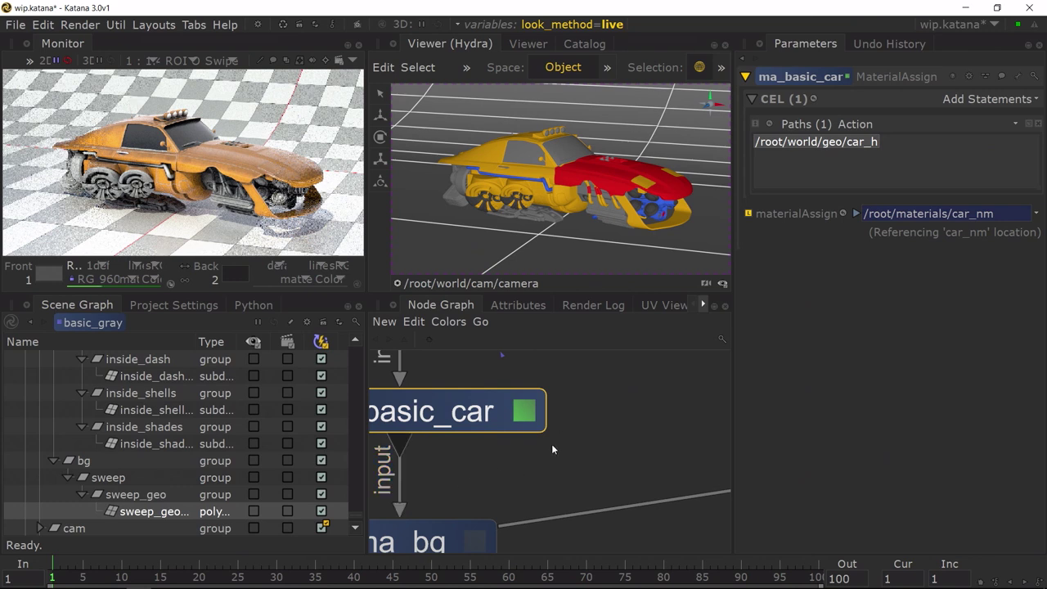
Step: Expand the basic_car group above Merge9 and bring its color, rough and car_basic_mat shading nodes into focus
scroll(551, 443, down, 4)
middle_drag(653, 415, 520, 474)
middle_drag(631, 387, 518, 494)
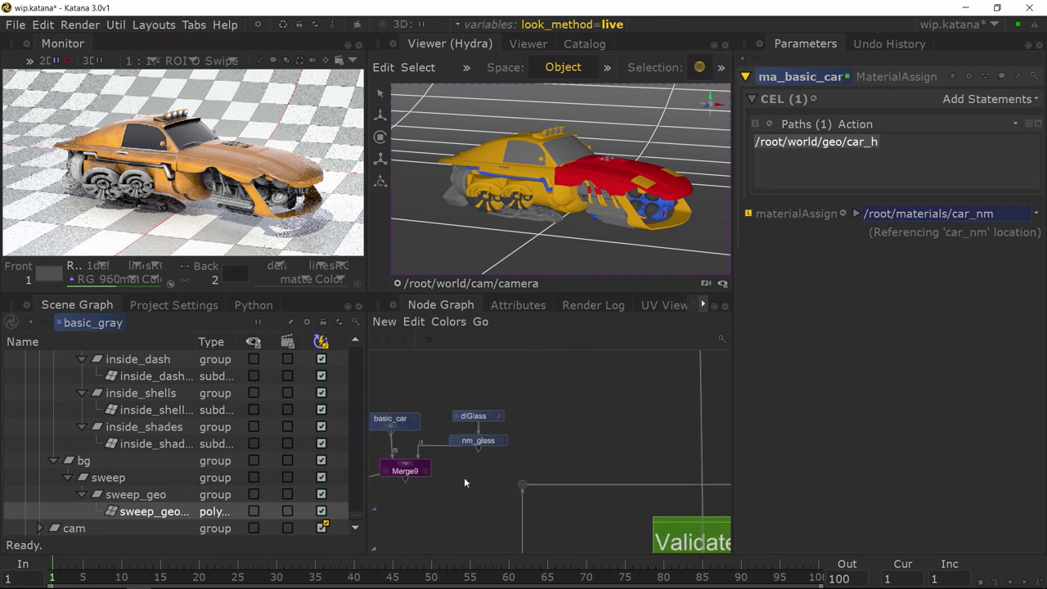
scroll(469, 466, up, 4)
middle_drag(469, 476, 570, 485)
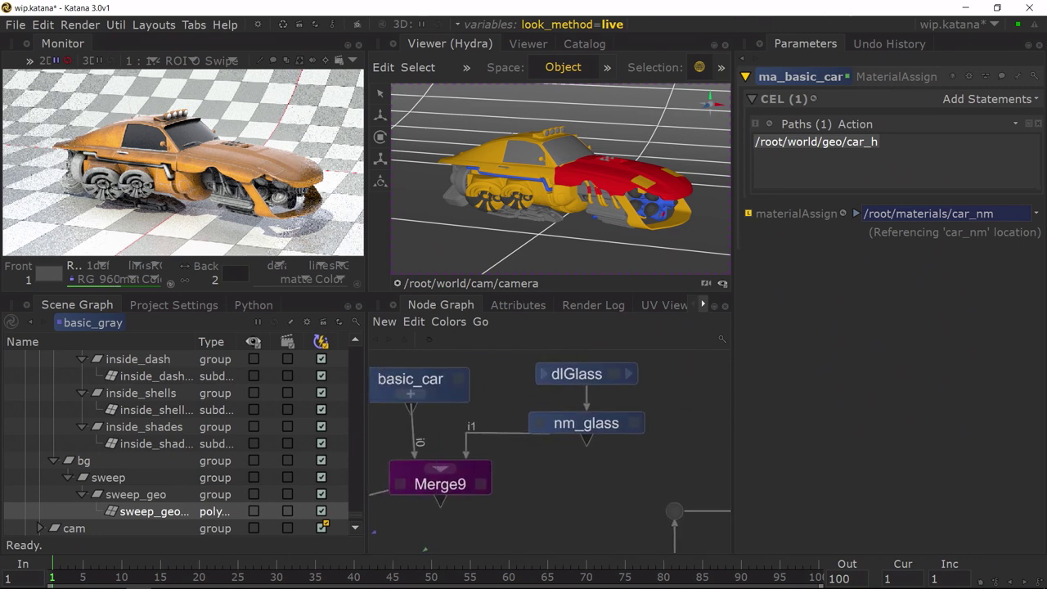
middle_drag(440, 434, 642, 448)
click(617, 411)
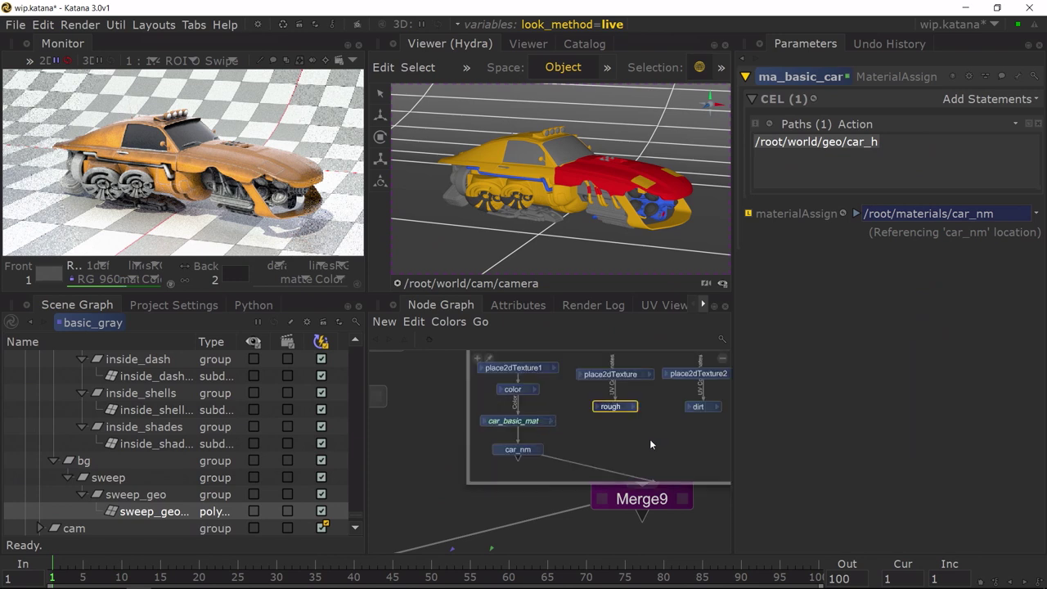
scroll(652, 430, up, 2)
middle_drag(495, 354, 535, 428)
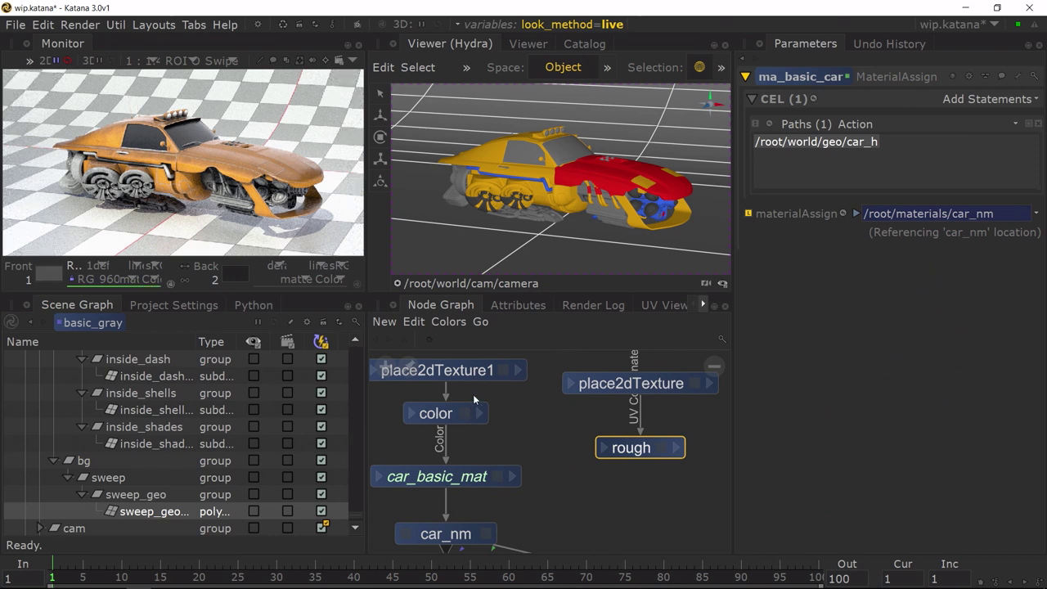
Step: Try connecting the rough texture's outColorR output to car_basic_mat's Base Layer > Diffuse and Subsurface > Roughness input
click(676, 447)
click(735, 235)
click(378, 476)
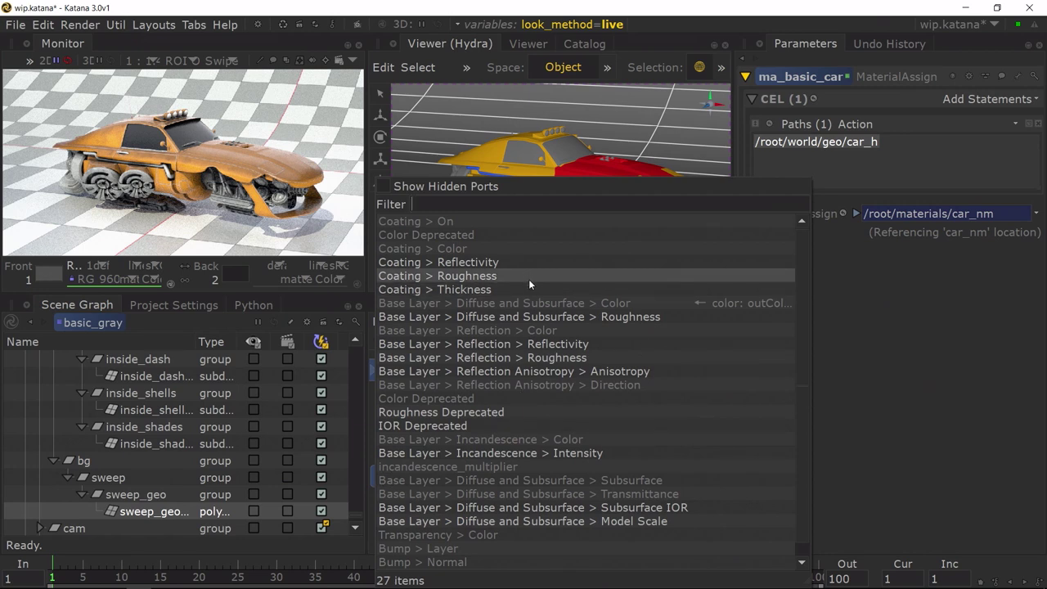
click(545, 320)
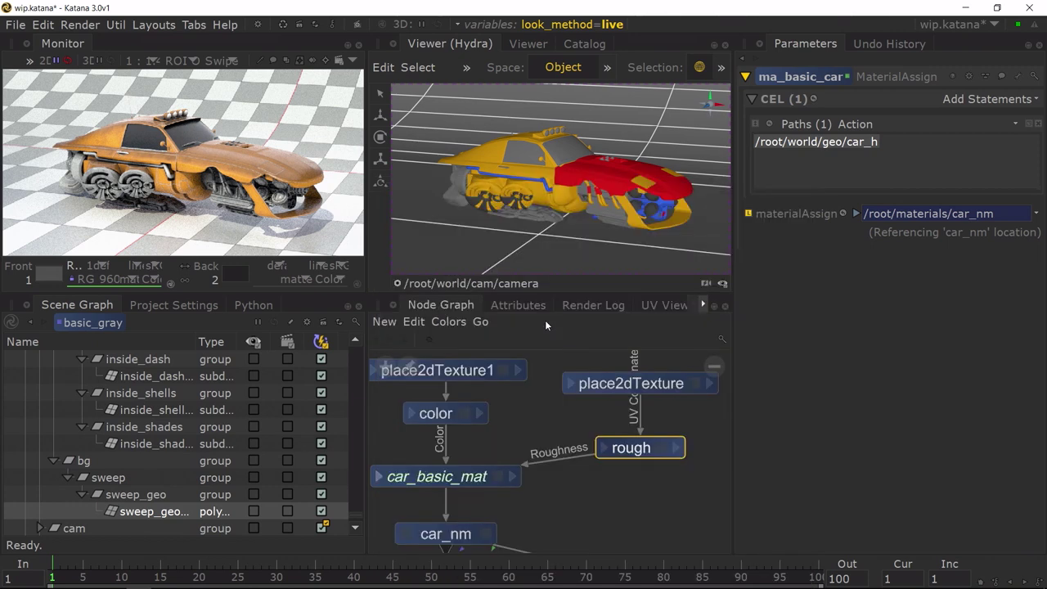
Step: Remove the diffuse Roughness connection between the rough texture and car_basic_mat
click(559, 455)
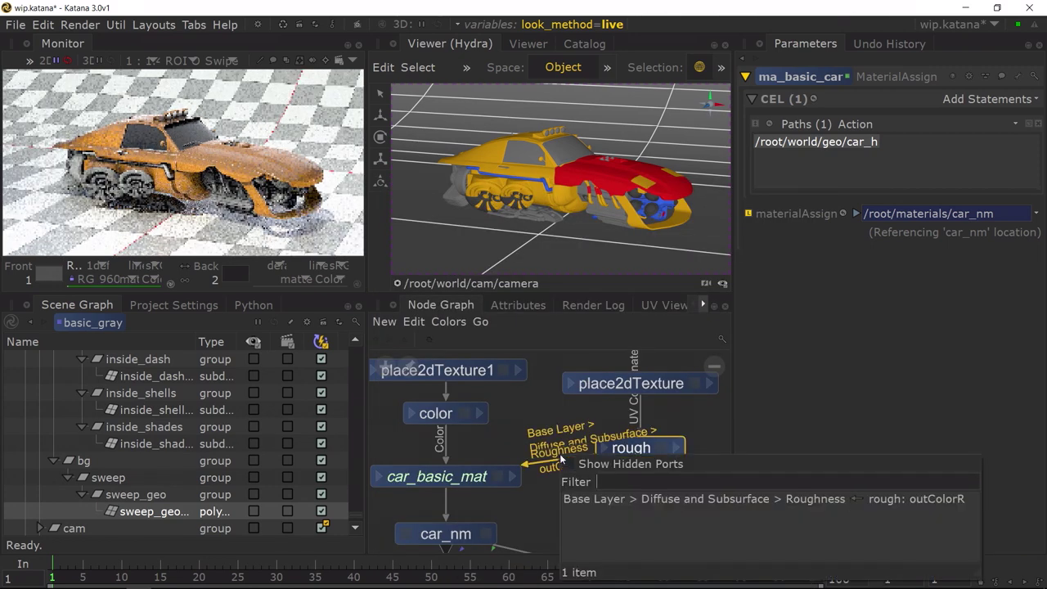
click(599, 499)
click(596, 493)
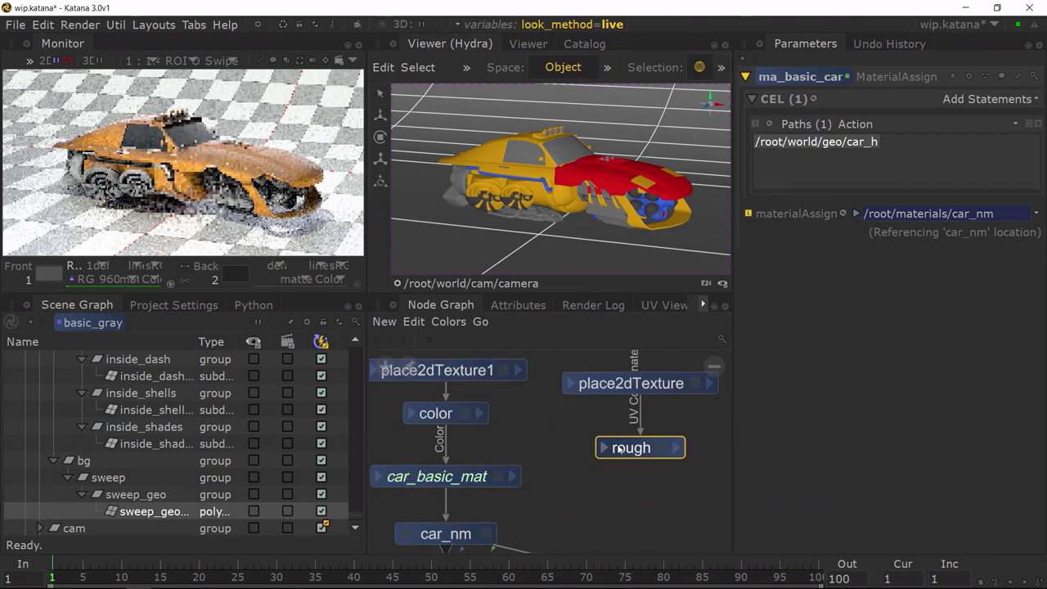
Step: Connect the rough texture to car_basic_mat's Base Layer > Reflection > Roughness input and collapse the basic_car group
click(677, 451)
click(705, 235)
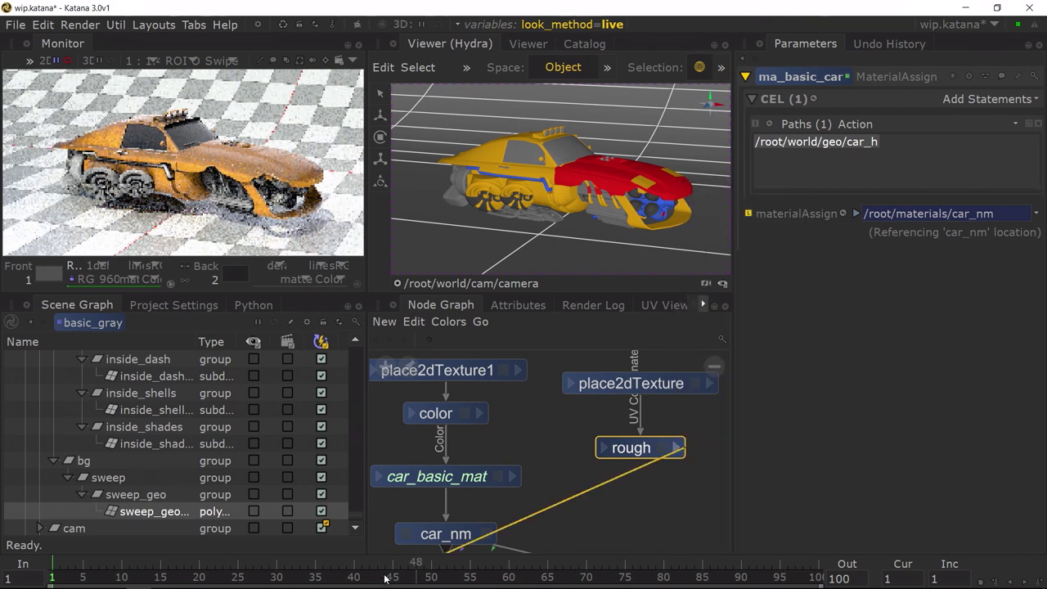
click(380, 476)
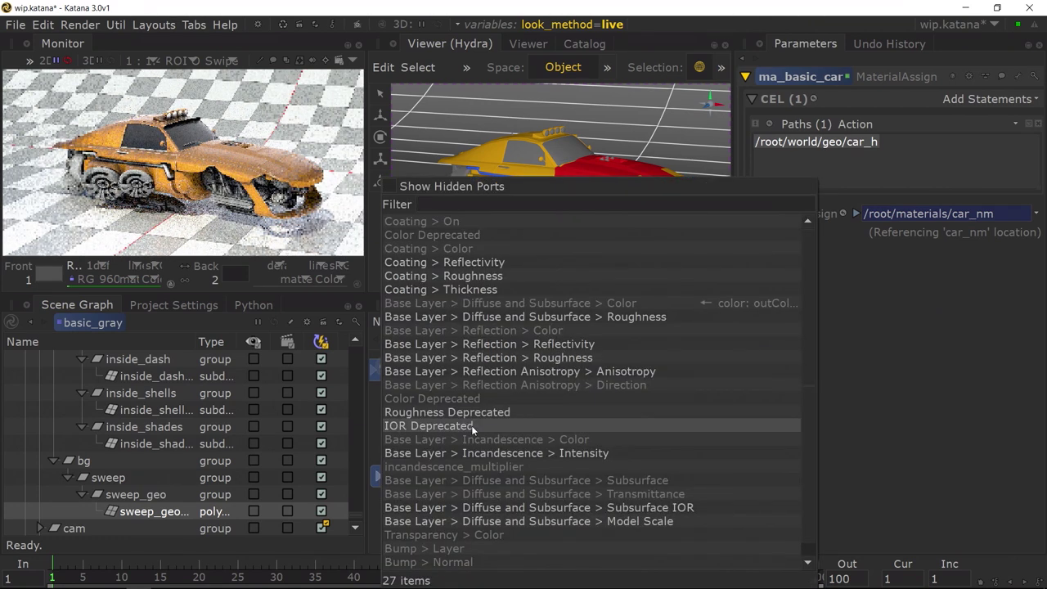
click(522, 358)
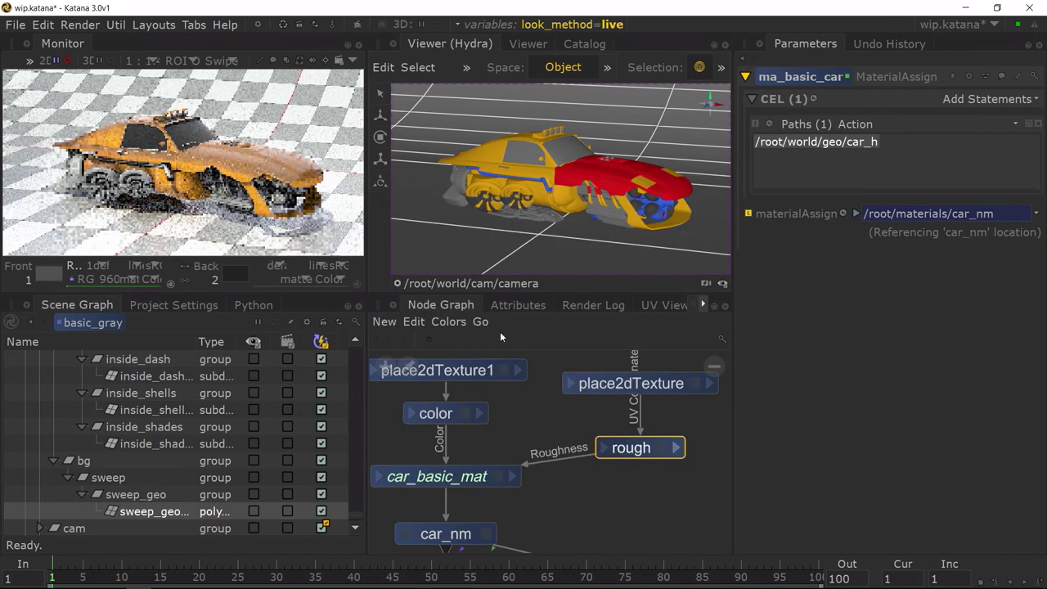
middle_drag(658, 482, 539, 433)
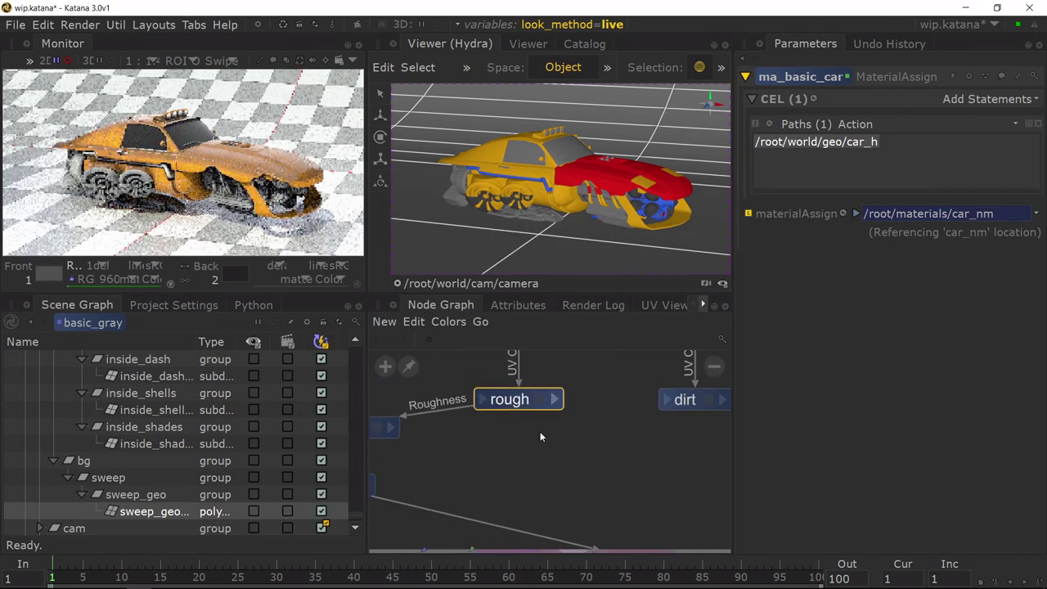
click(715, 367)
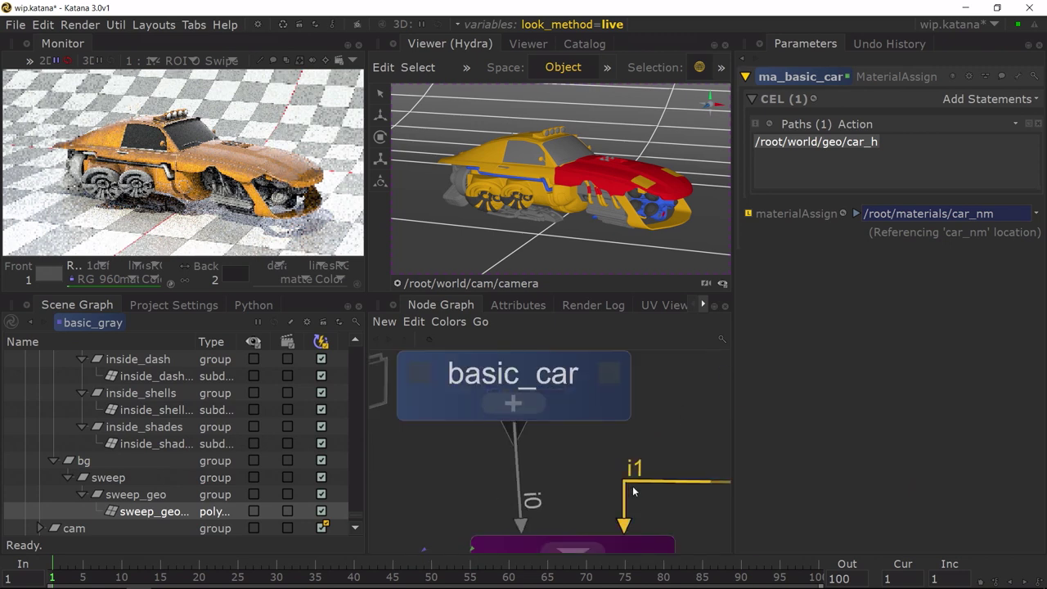
Step: Move the ma_bg node lower to make room beneath ma_basic_car
scroll(541, 433, up, 2)
scroll(530, 412, down, 4)
scroll(625, 450, down, 3)
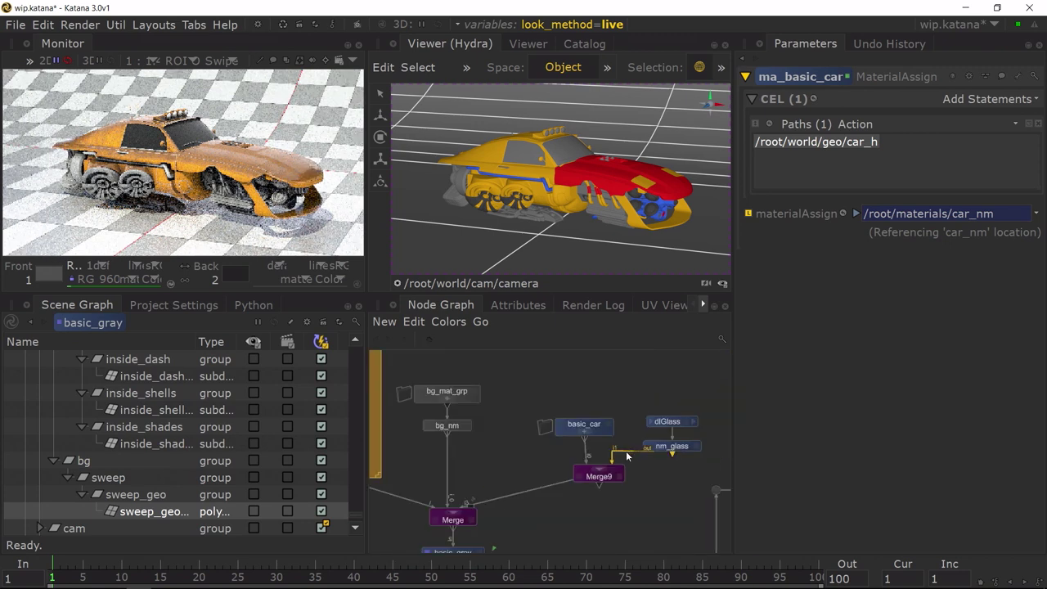
middle_drag(501, 461, 566, 425)
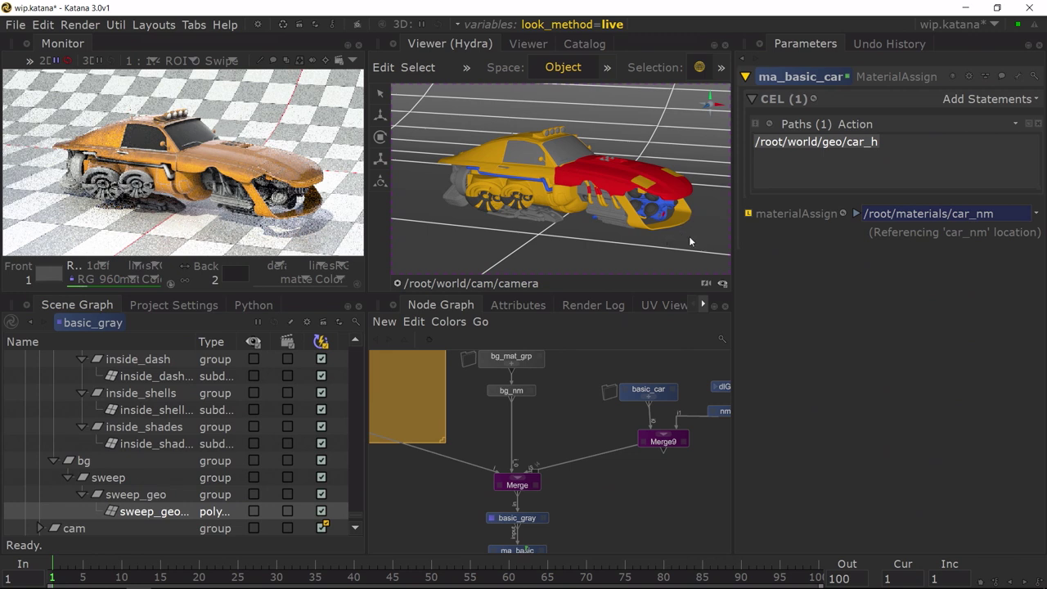
middle_drag(635, 478, 561, 402)
scroll(593, 390, up, 2)
scroll(594, 390, down, 2)
scroll(561, 401, up, 2)
middle_drag(547, 516, 577, 432)
drag(446, 463, 447, 494)
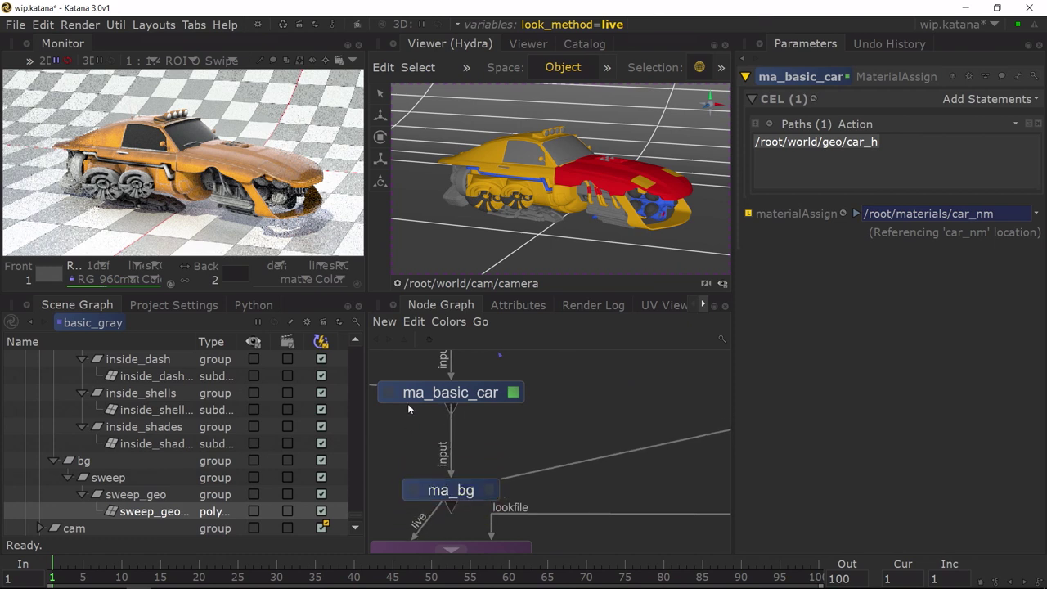
Step: Create a MaterialAssign node and insert it between ma_basic_car and ma_bg
key(Tab)
key(BackSpace)
text(ma)
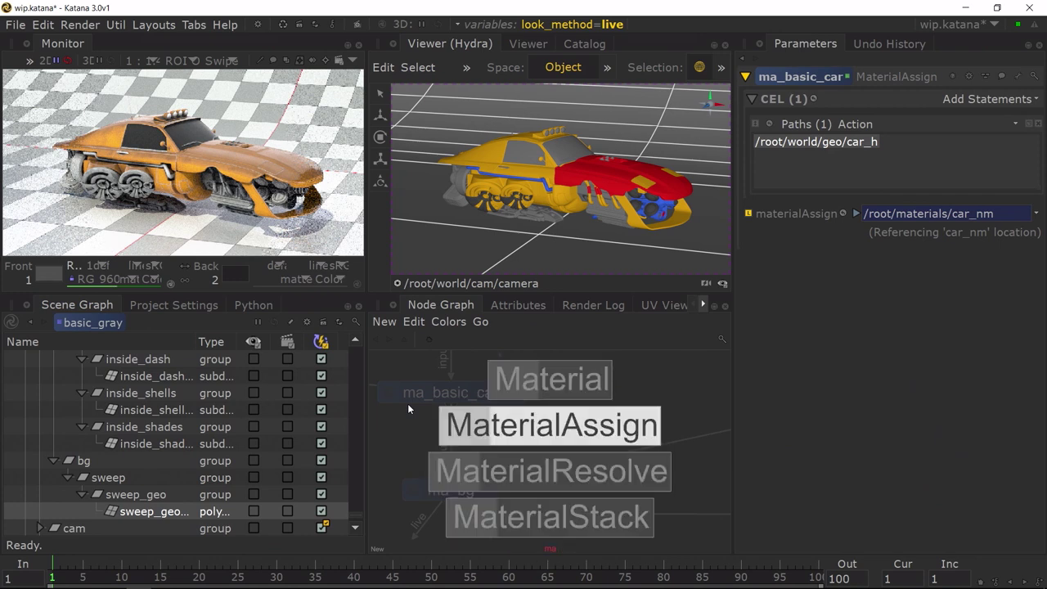
key(Return)
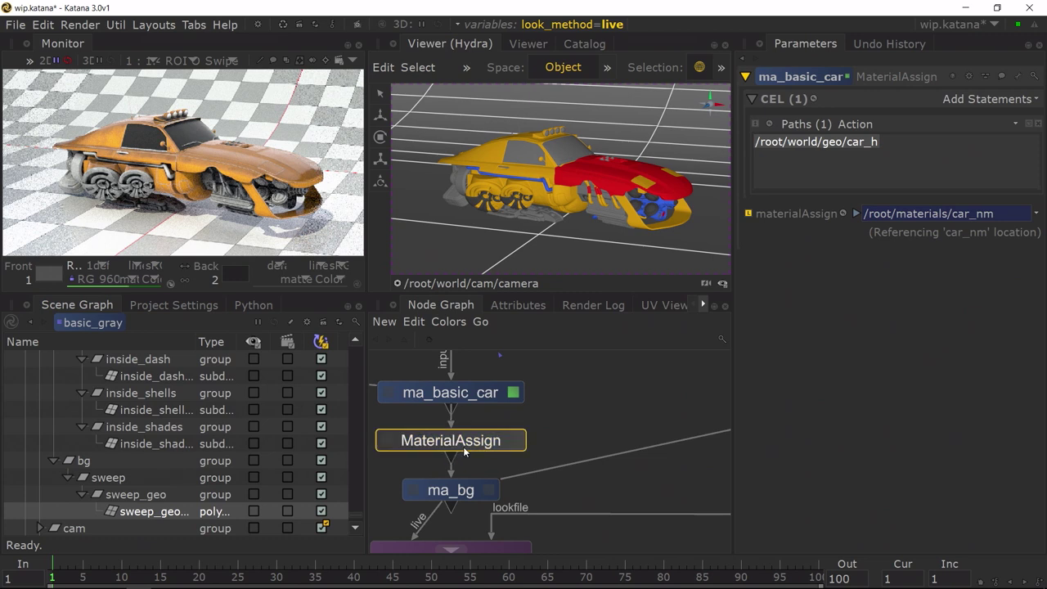
Step: Assign the nm_glass material to the new MaterialAssign node using the maximized node graph, and open that node's parameters
scroll(627, 416, down, 3)
middle_drag(684, 372, 413, 437)
scroll(524, 437, down, 3)
middle_drag(525, 394, 556, 406)
scroll(556, 410, up, 5)
click(493, 376)
key(space)
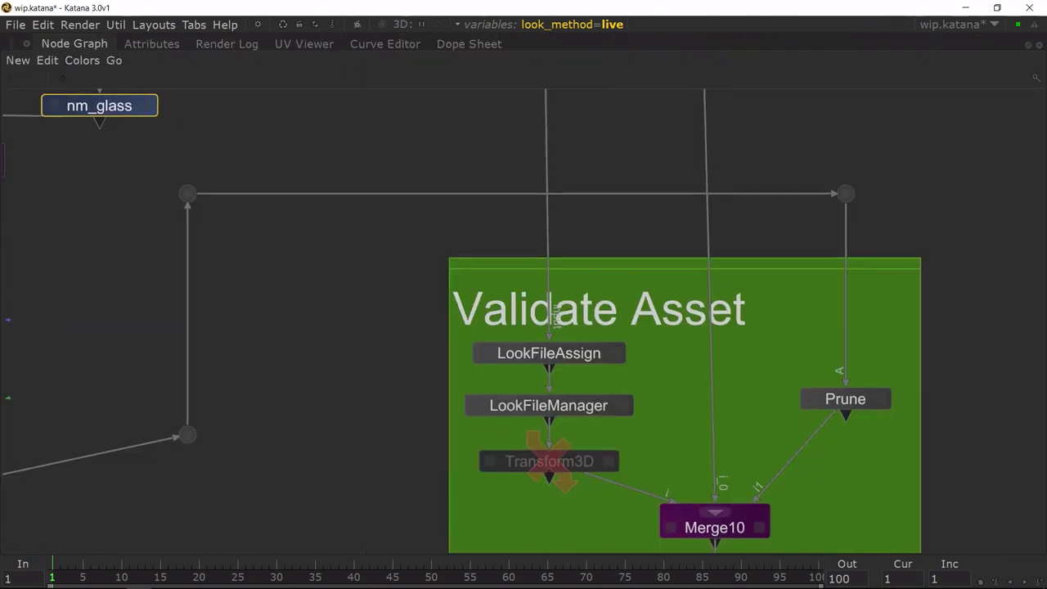
middle_drag(430, 428, 614, 343)
scroll(497, 351, down, 3)
middle_drag(295, 273, 369, 312)
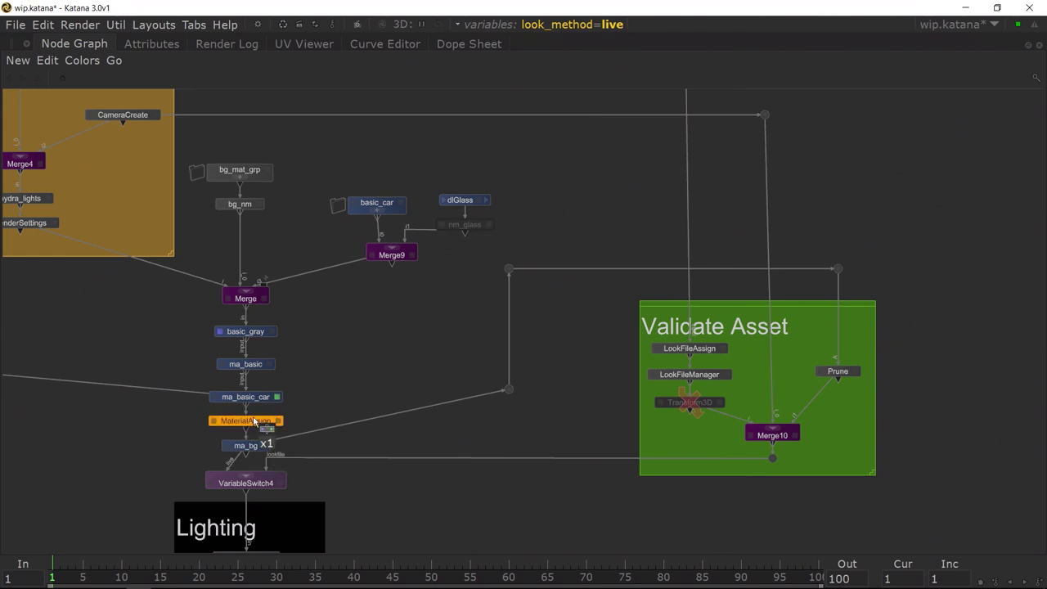
key(Escape)
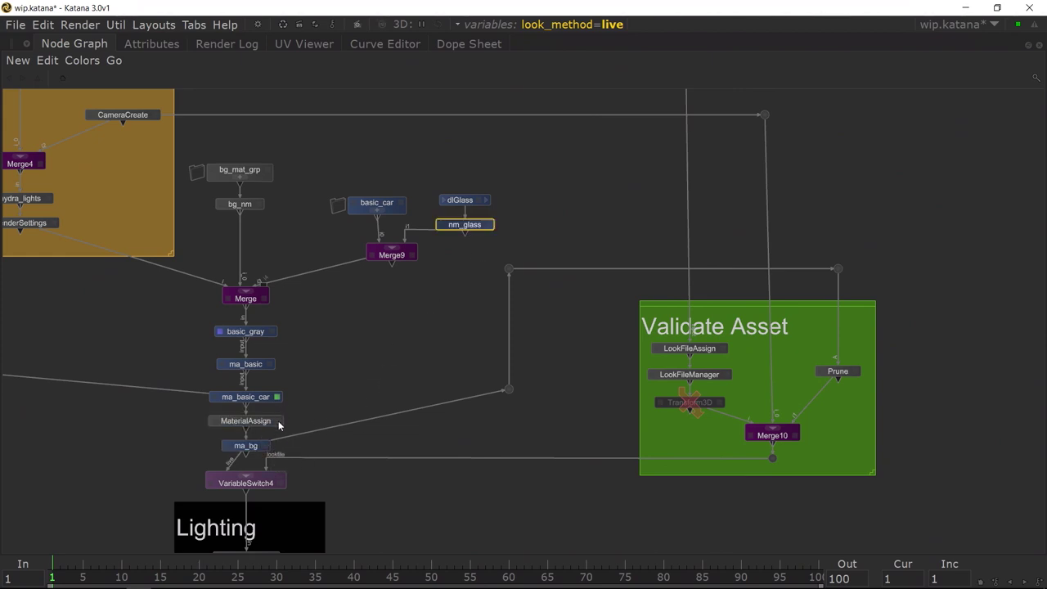
click(277, 419)
key(space)
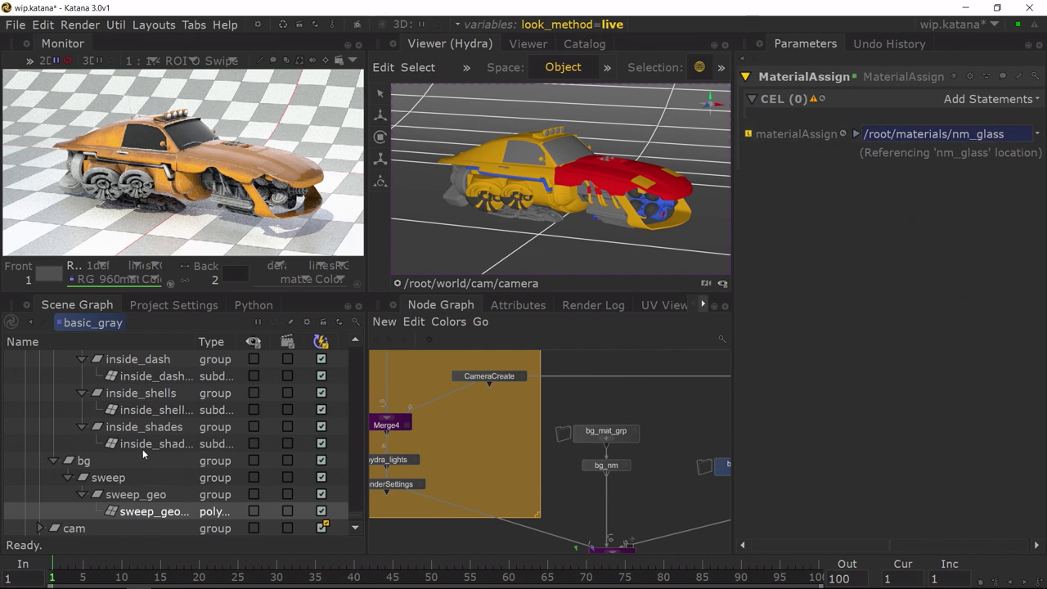
Step: Open car_hydra_paint inside the prep_for_viewer group, select its custom CEL expression for the paint shader attribute, and collapse the group
middle_drag(440, 463, 641, 519)
middle_drag(514, 462, 570, 565)
scroll(537, 435, up, 3)
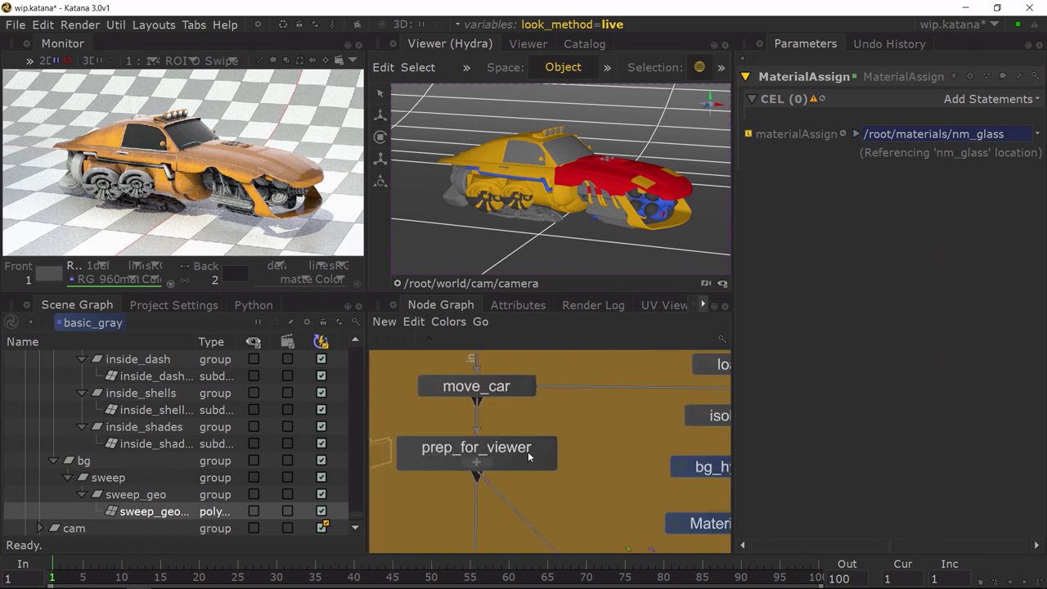
click(476, 463)
click(556, 414)
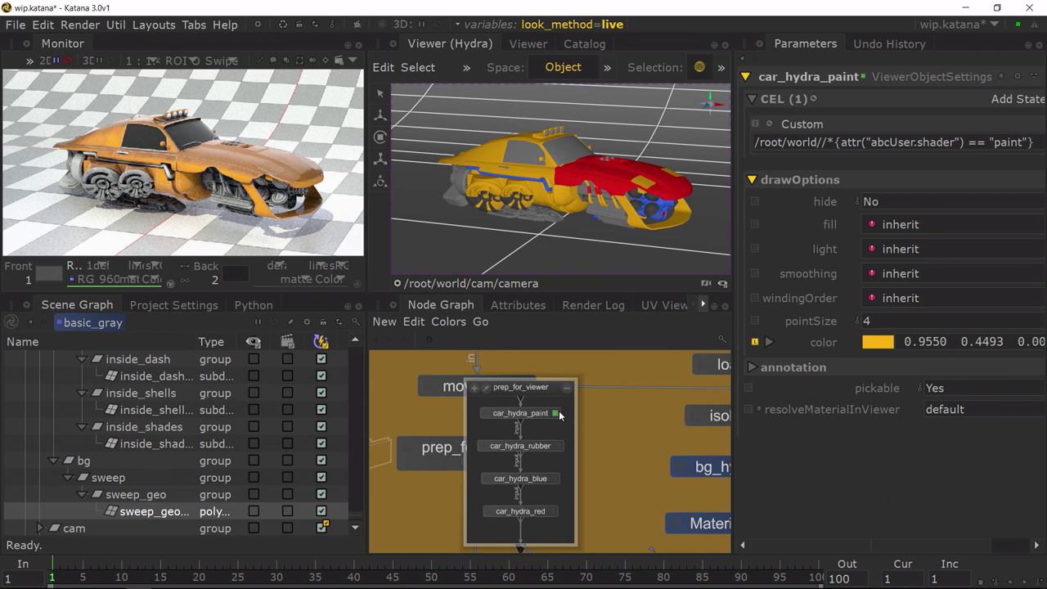
click(938, 144)
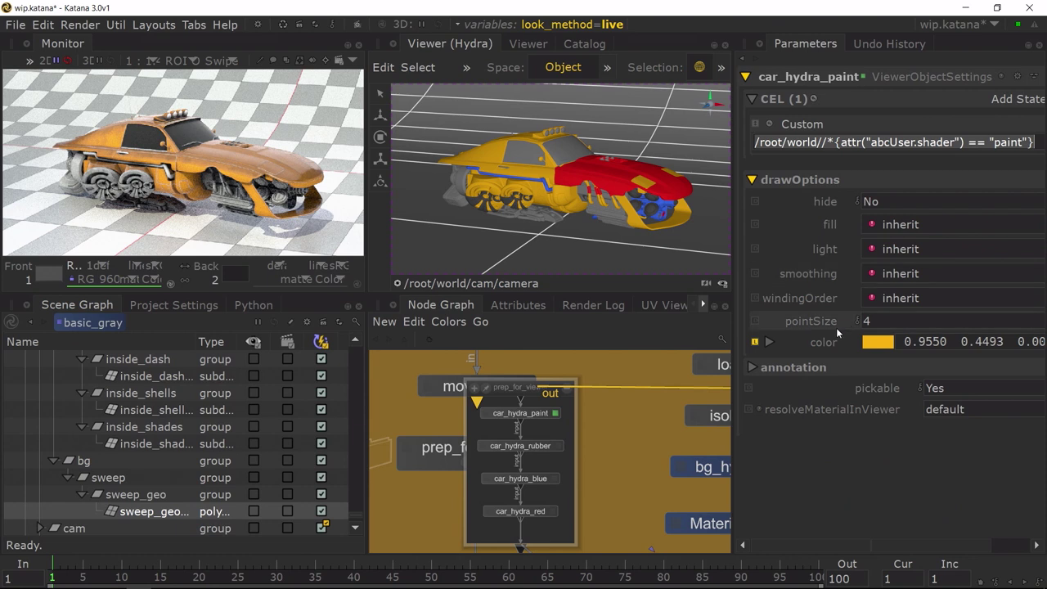
click(572, 425)
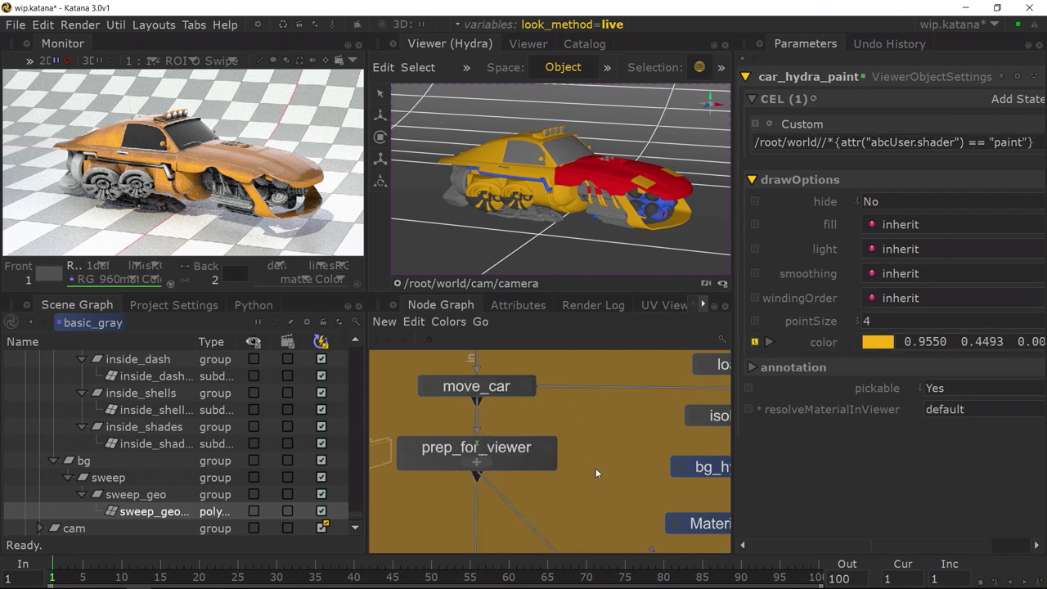
Step: Add a custom CEL statement to the MaterialAssign node with the expression /root/world//*{attr("abcUser.shader") == "paint"}
scroll(597, 467, down, 5)
middle_drag(676, 548, 453, 442)
middle_drag(589, 448, 479, 423)
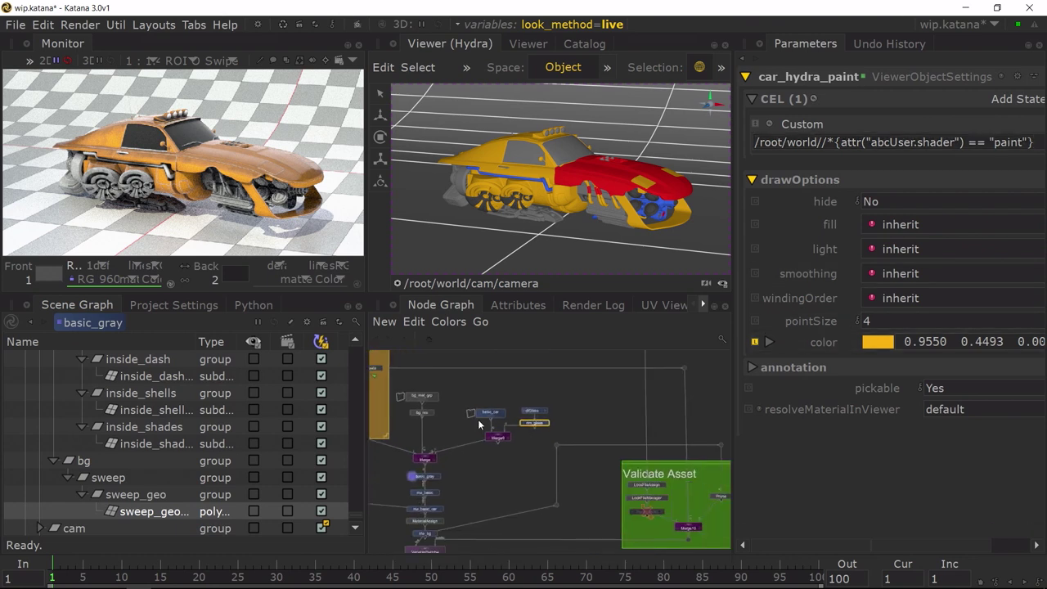
scroll(529, 430, up, 5)
middle_drag(425, 533, 621, 384)
middle_drag(378, 524, 549, 366)
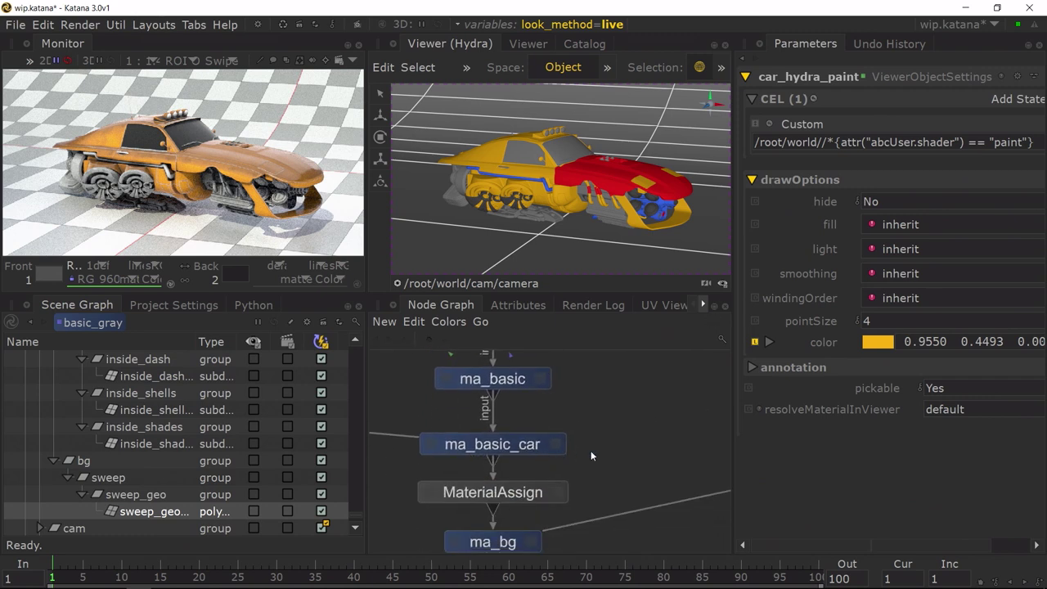
middle_drag(592, 455, 580, 421)
click(548, 459)
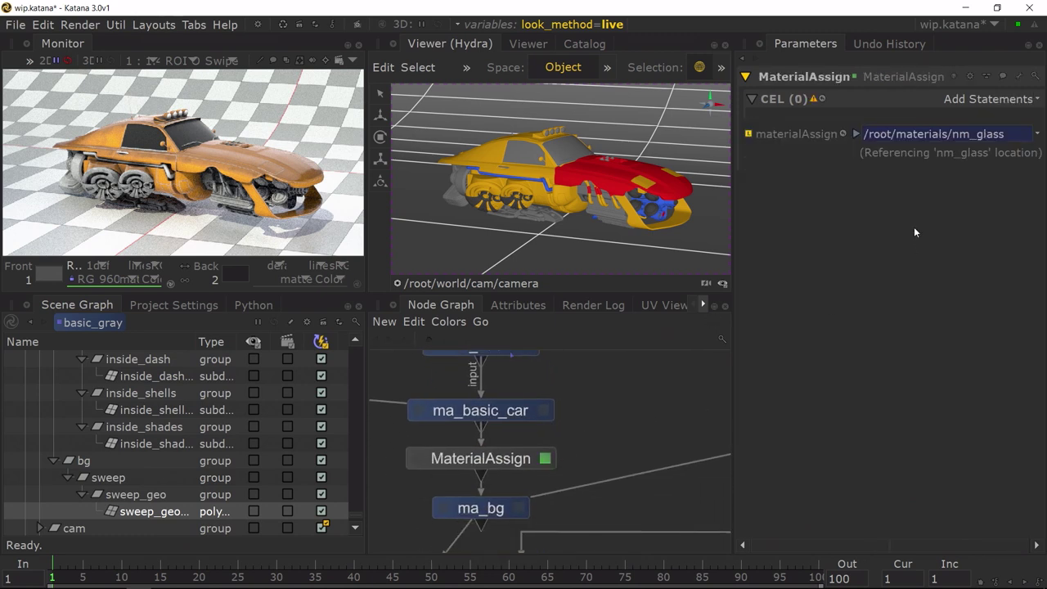
click(972, 100)
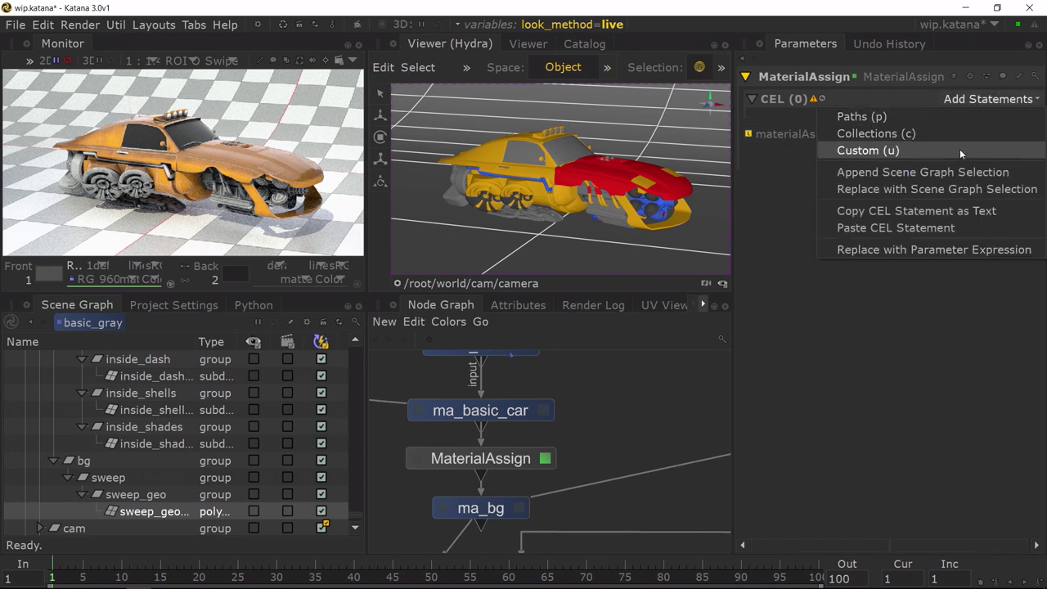
click(959, 149)
text(/root/world//*{attr("abcUser.shader") == "paint"})
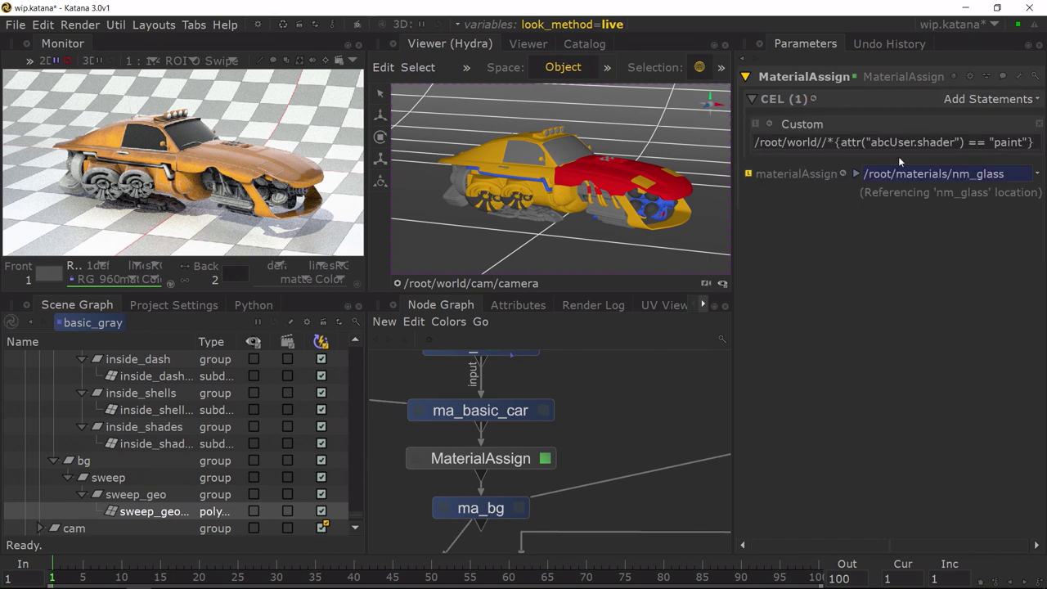
Step: Change the shader value in the MaterialAssign node's CEL expression to "glass"
key(shift+Left)
key(shift+Left)
key(shift+Left)
key(shift+Left)
key(shift+Left)
text(glass)
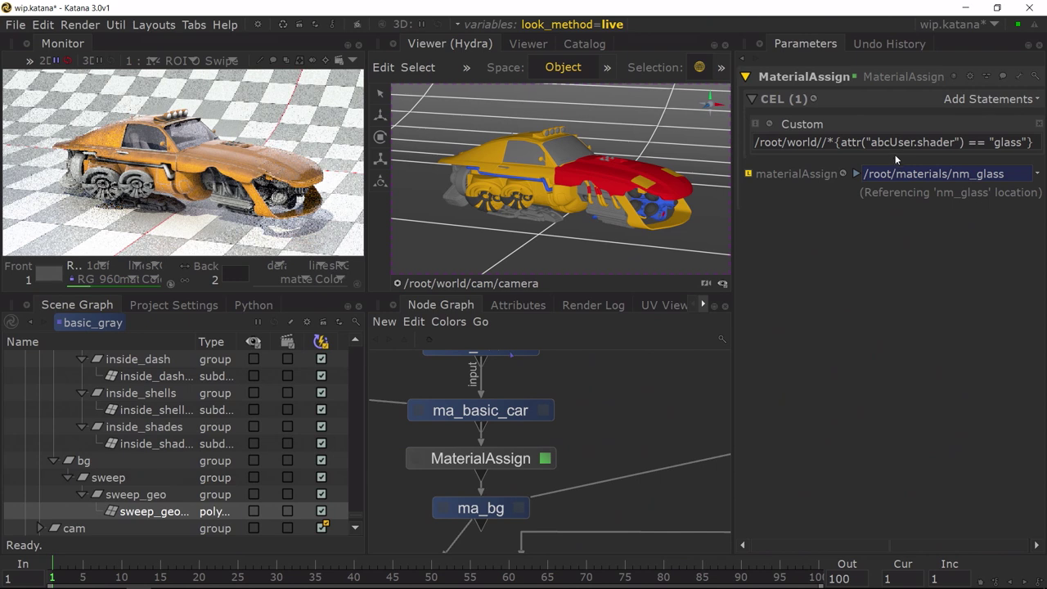
Step: Frame the car's windows closely in the viewer and mute skyLight in the GafferThree node
alt+right_drag(578, 166, 695, 157)
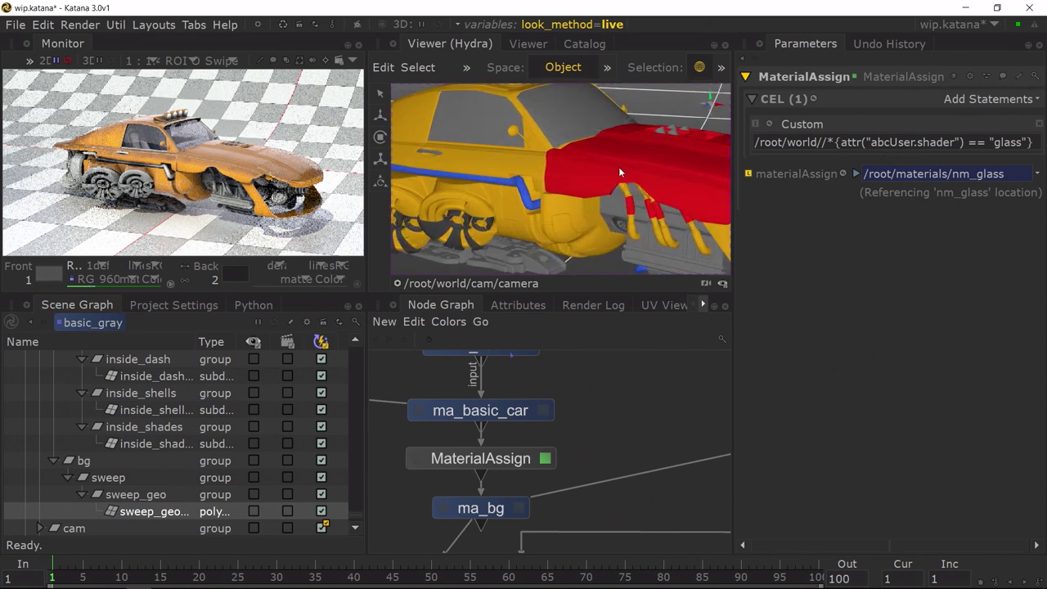
alt+middle_drag(580, 150, 606, 212)
alt+drag(605, 212, 608, 163)
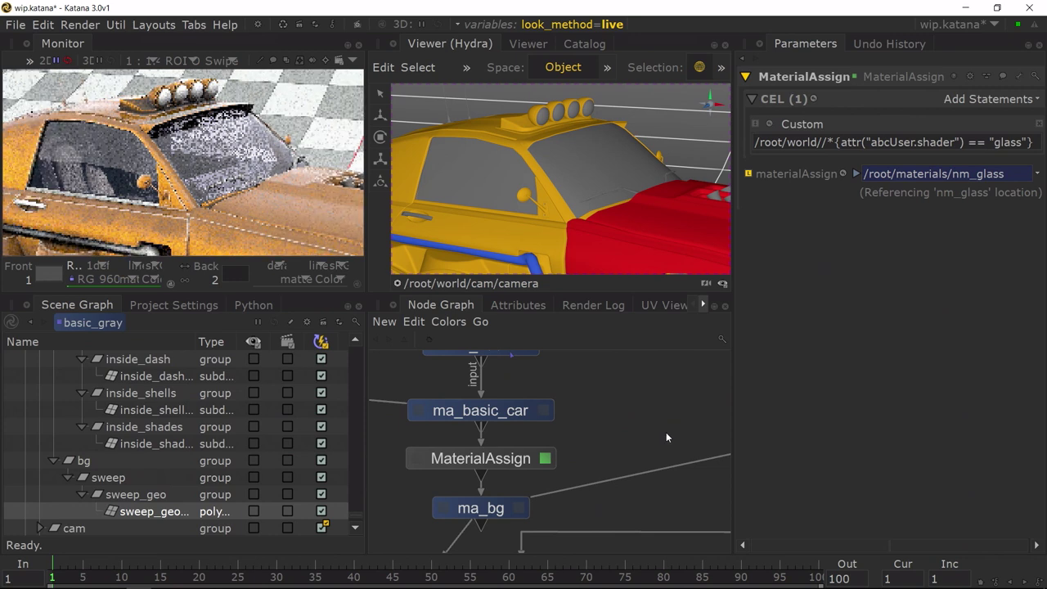
scroll(665, 432, down, 3)
middle_drag(665, 432, 574, 362)
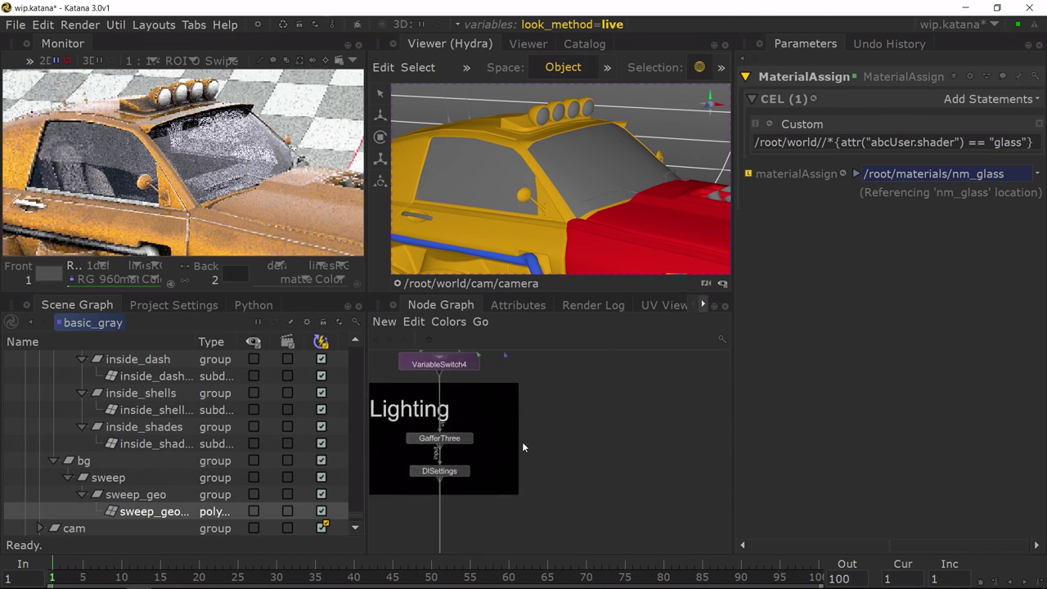
click(467, 438)
click(813, 168)
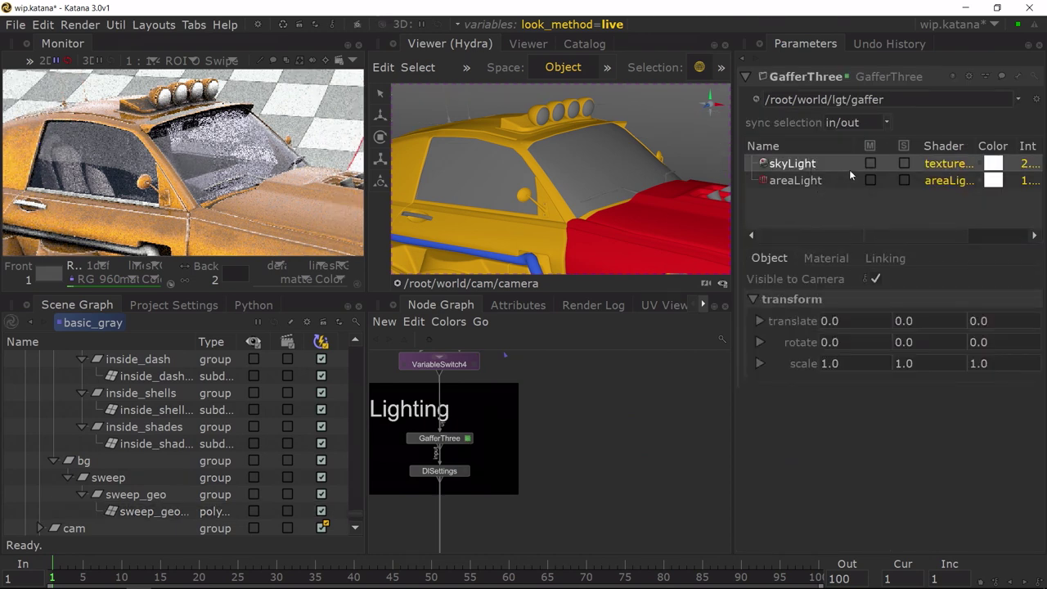
click(870, 164)
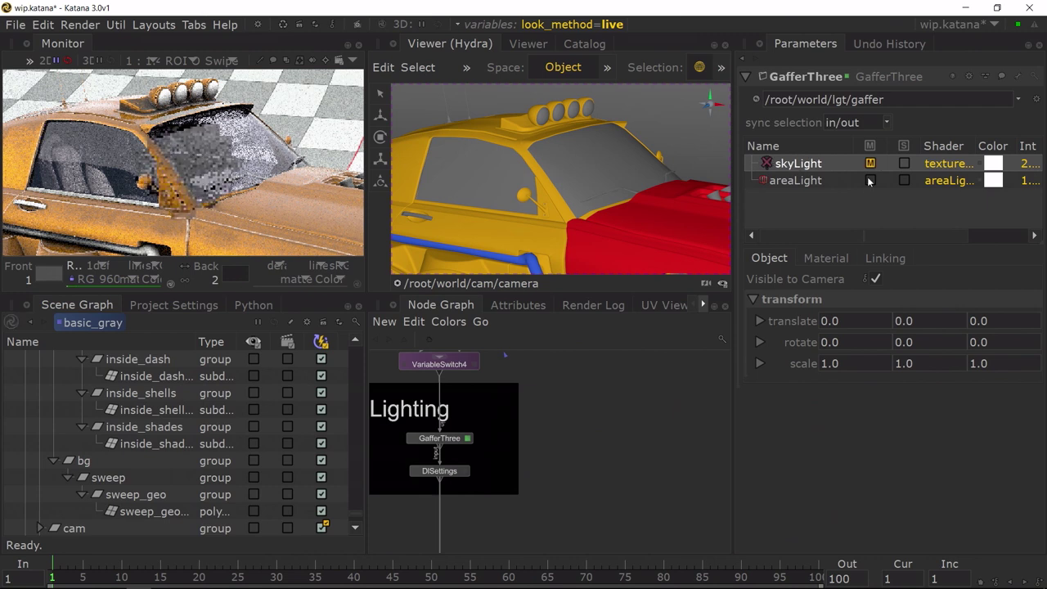
Step: Duplicate the area light in GafferThree until there are three copies, areaLight1 to areaLight3
click(807, 180)
right_click(807, 183)
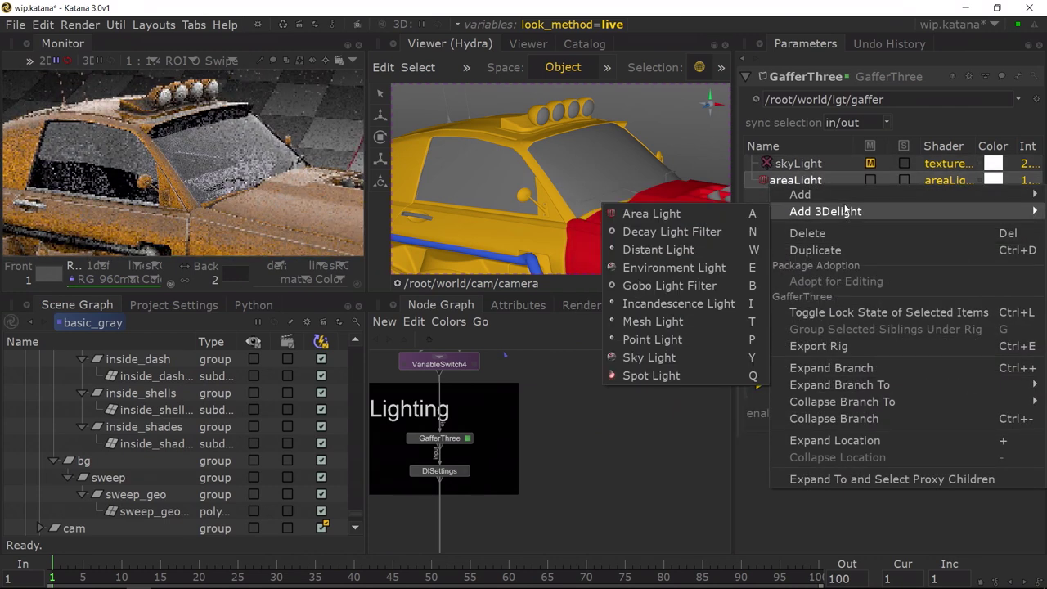
click(849, 244)
right_click(771, 186)
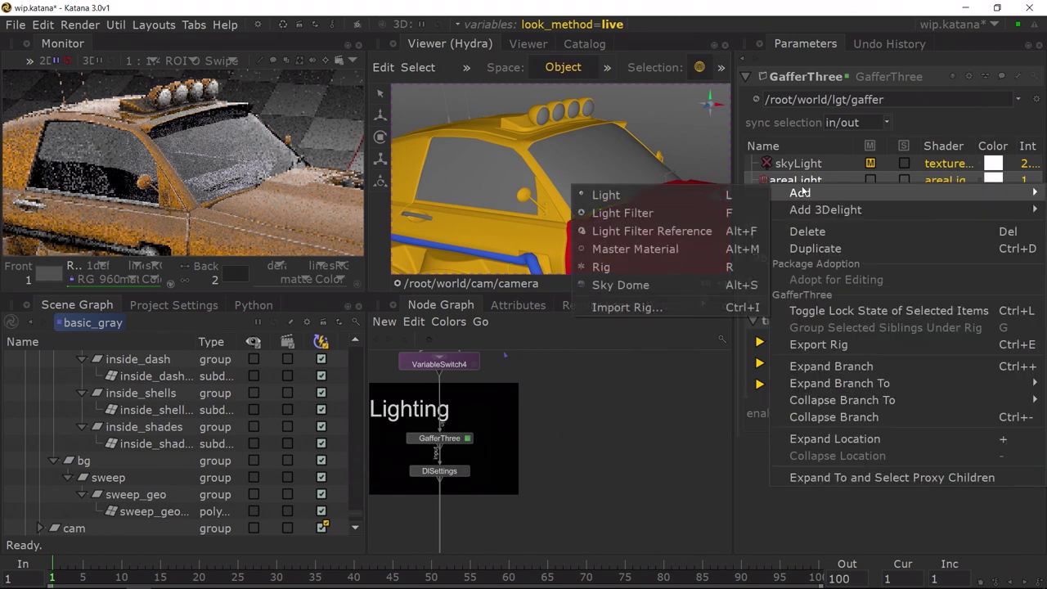
click(847, 247)
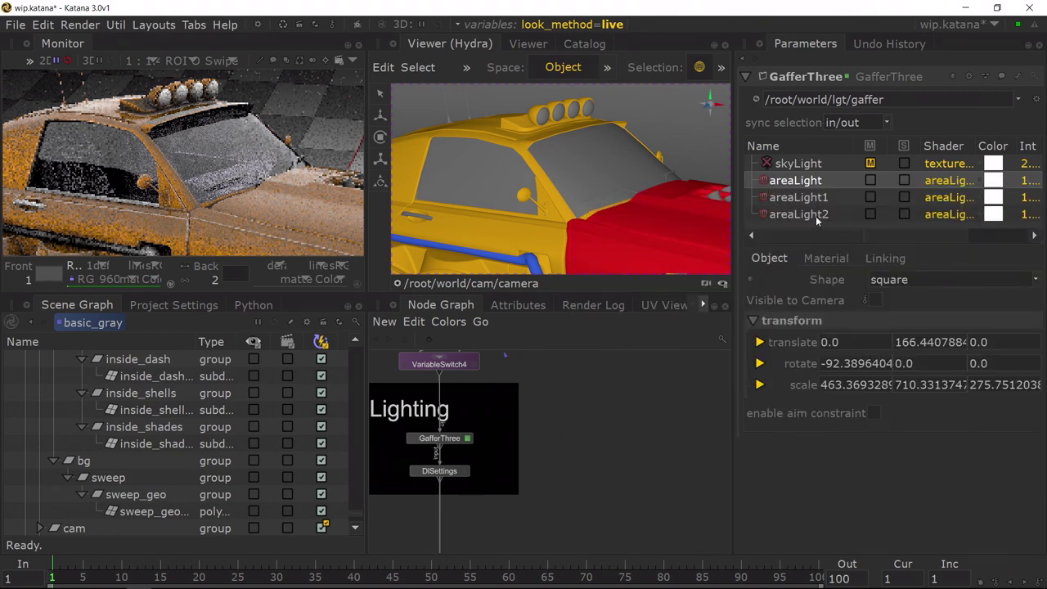
click(814, 216)
right_click(814, 216)
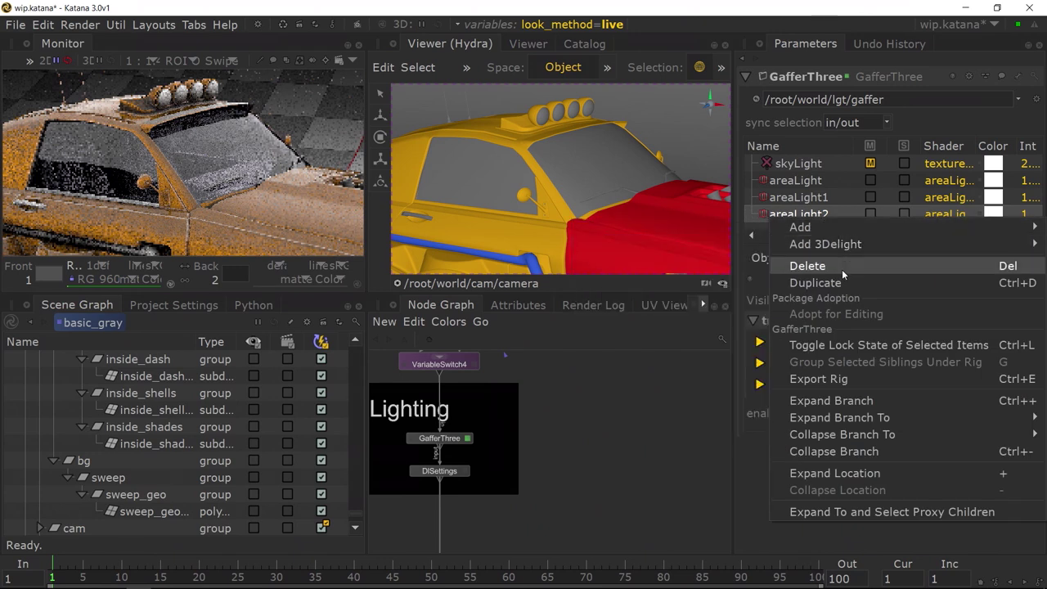
click(809, 283)
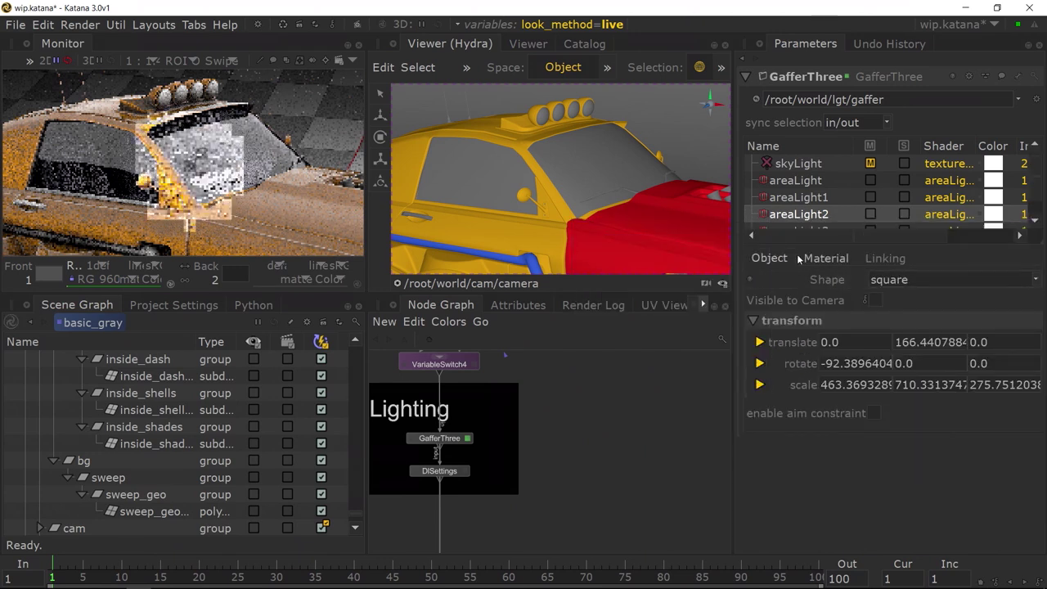
click(826, 186)
scroll(824, 188, down, 1)
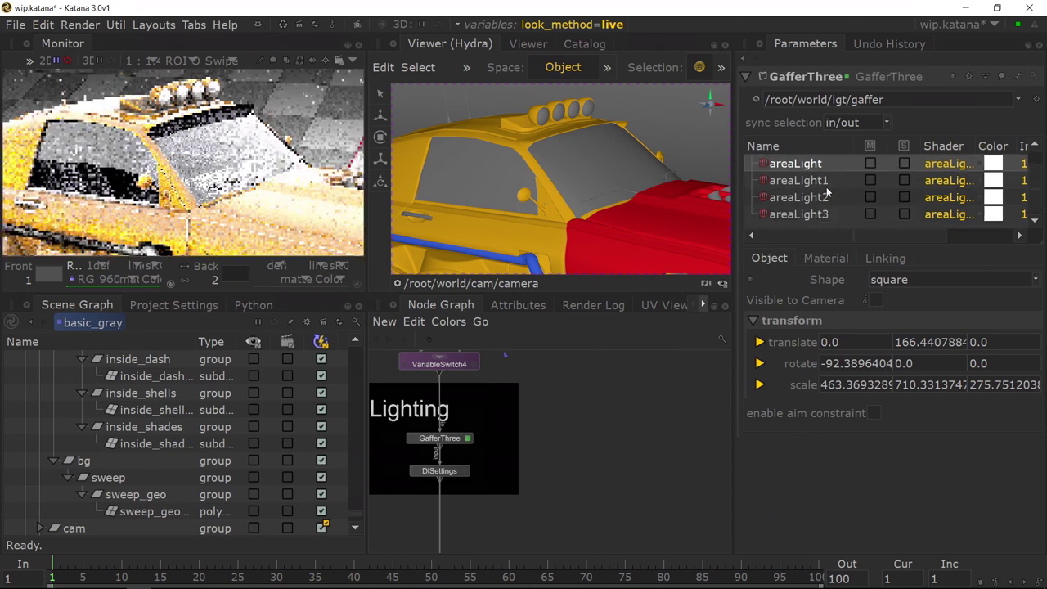
scroll(825, 189, up, 1)
scroll(821, 187, down, 1)
Step: Select areaLight1 through areaLight3 and view the scene from the DlSettings node with the whole car in frame
click(821, 181)
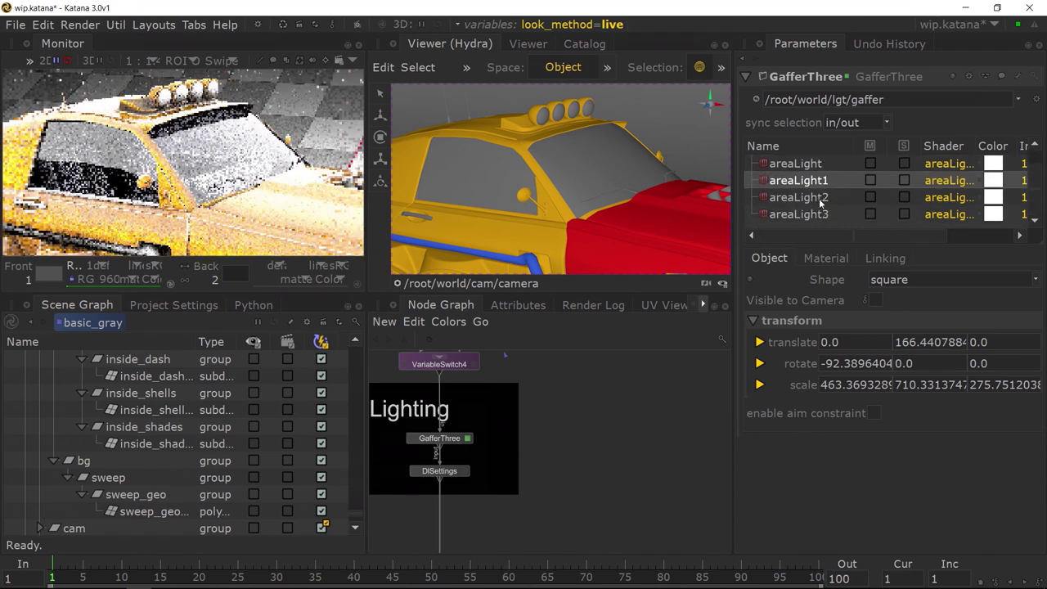
shift+click(826, 213)
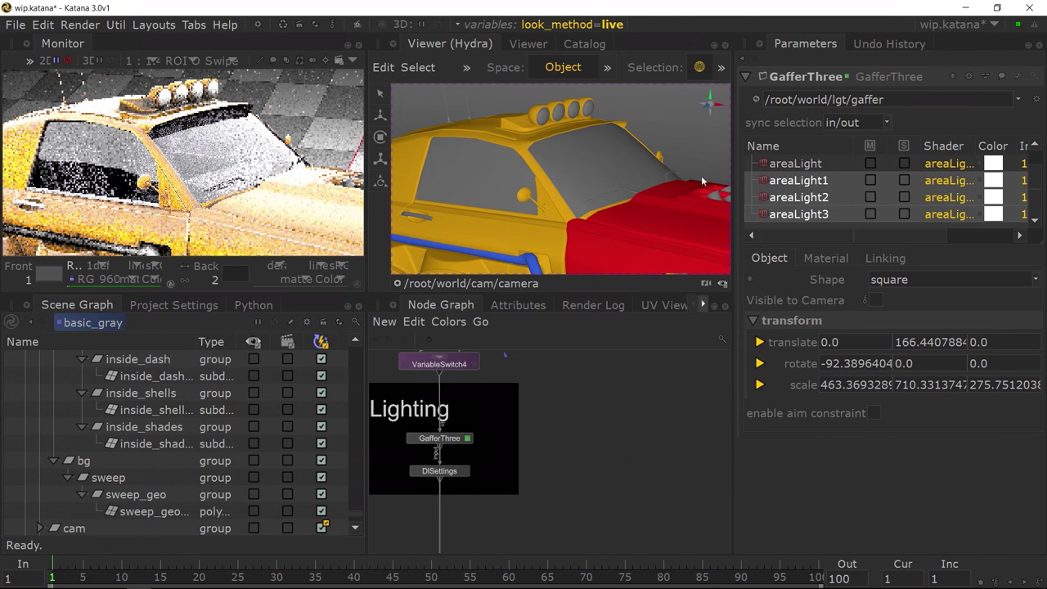
key(space)
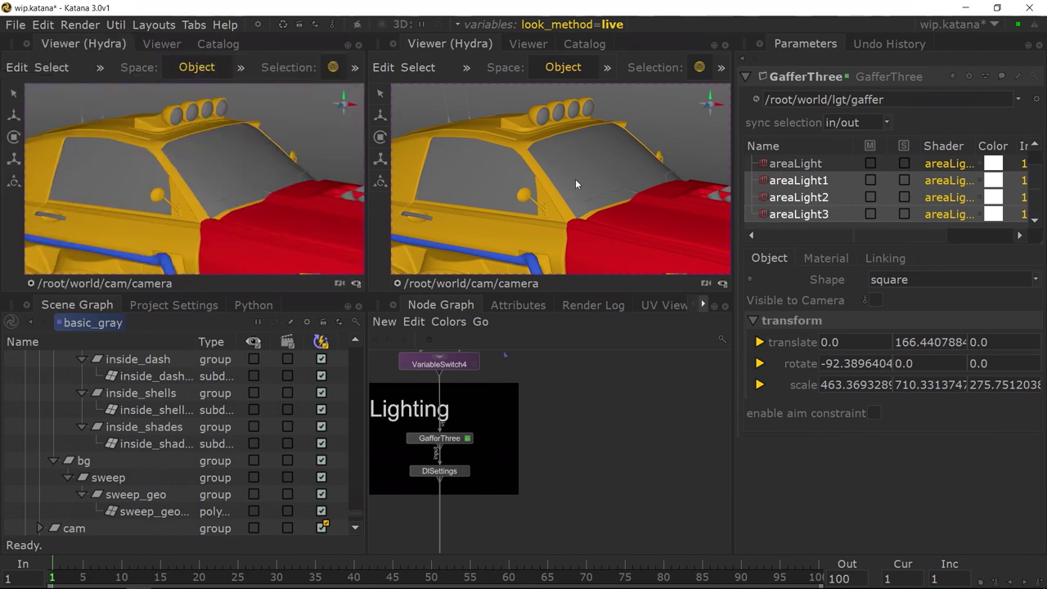
scroll(592, 255, down, 5)
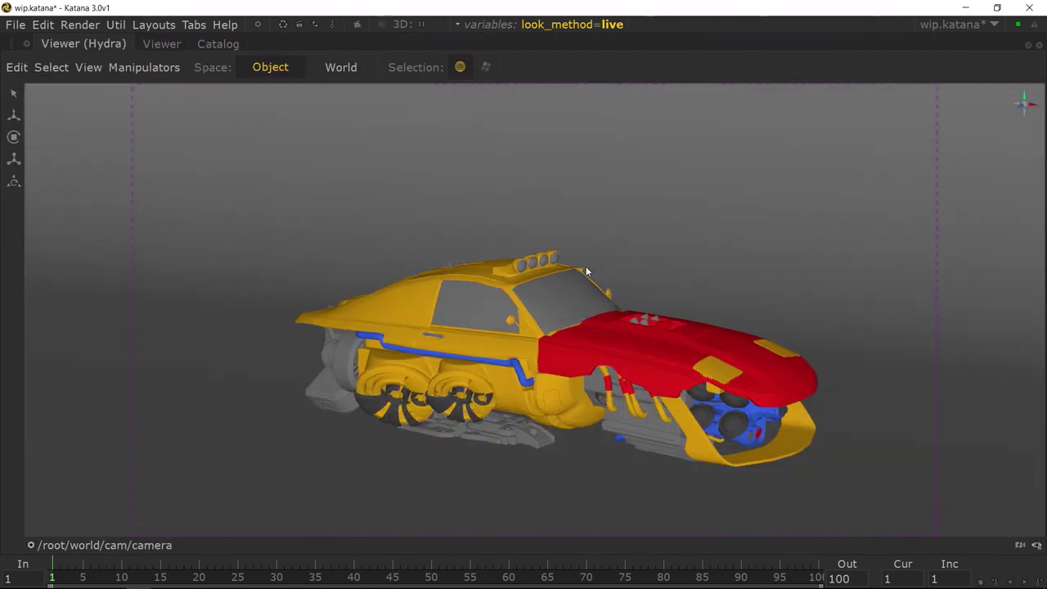
key(space)
middle_drag(547, 494, 613, 460)
click(514, 434)
key(v)
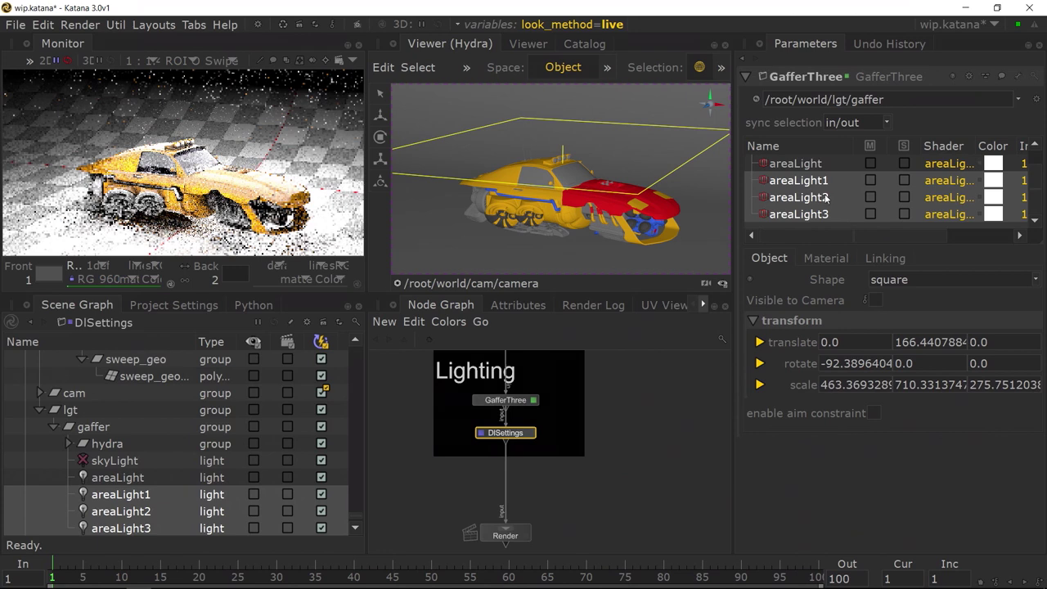
Step: Activate the center-of-interest transform manipulator for the three selected lights and lower their target point onto the car
key(t)
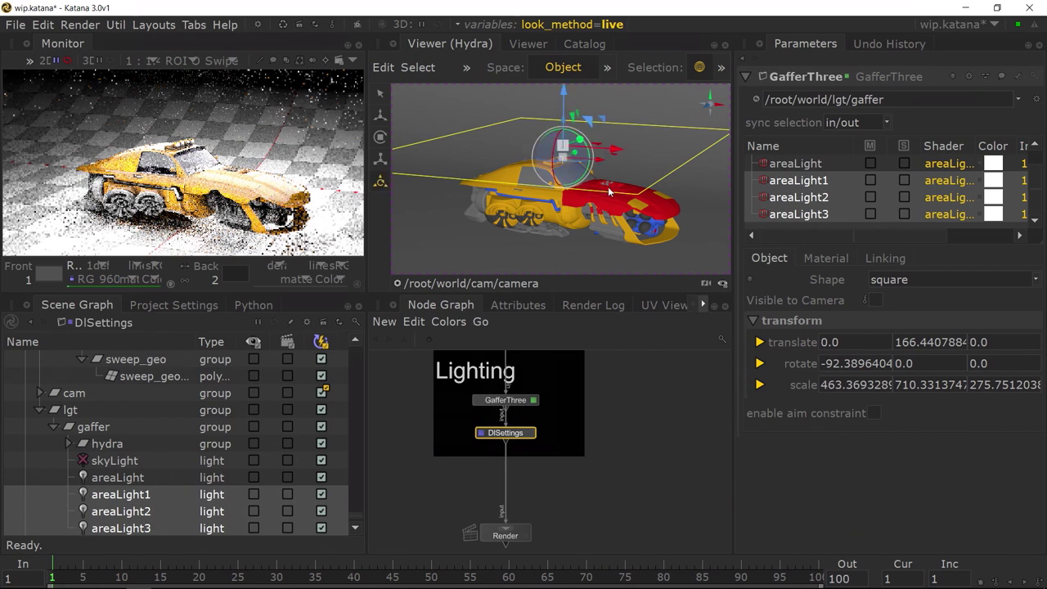
alt+drag(607, 190, 548, 173)
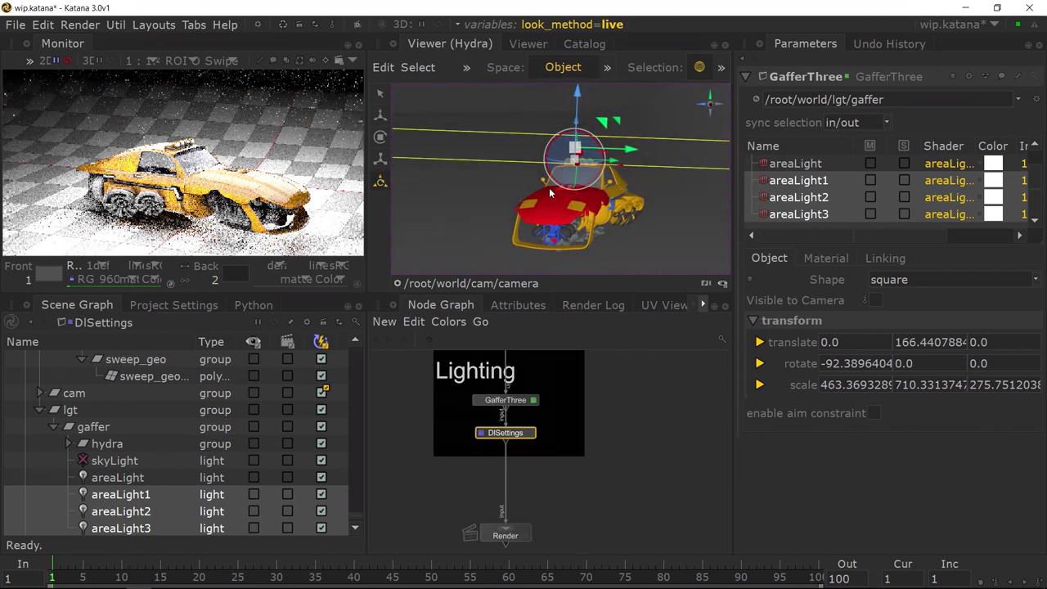
drag(576, 124, 576, 154)
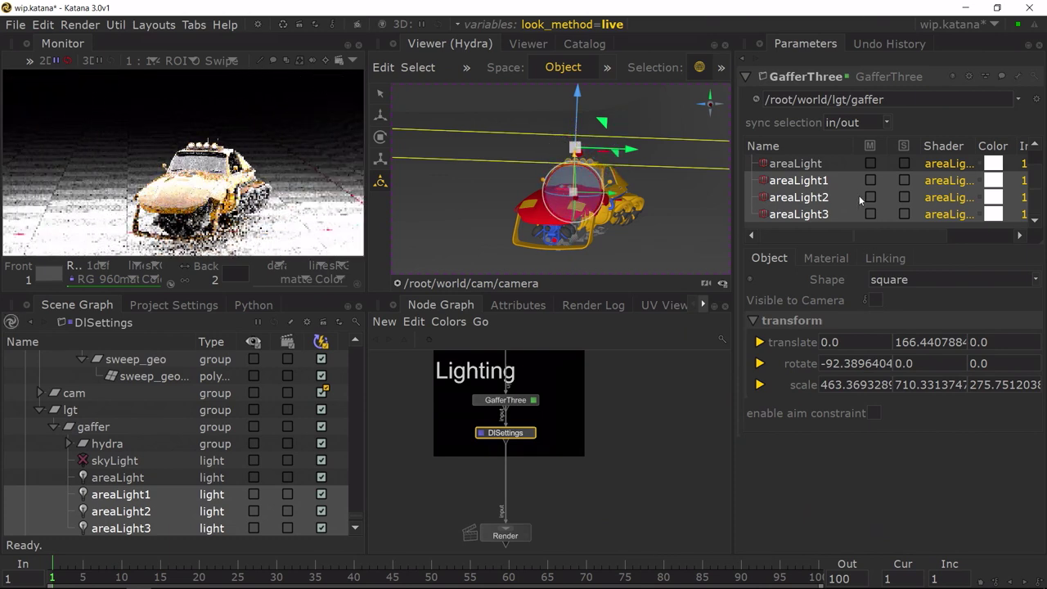
Step: Swing areaLight1 and areaLight2 around the target point to opposite sides of the car, with areaLight2 at about -140 X rotation
click(818, 185)
drag(591, 176, 579, 172)
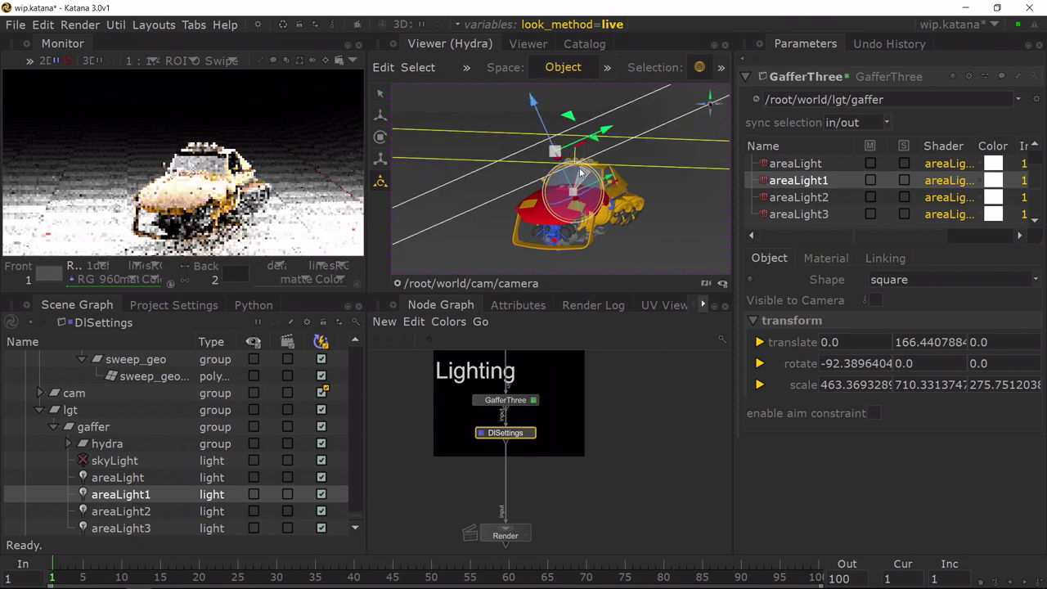
click(751, 199)
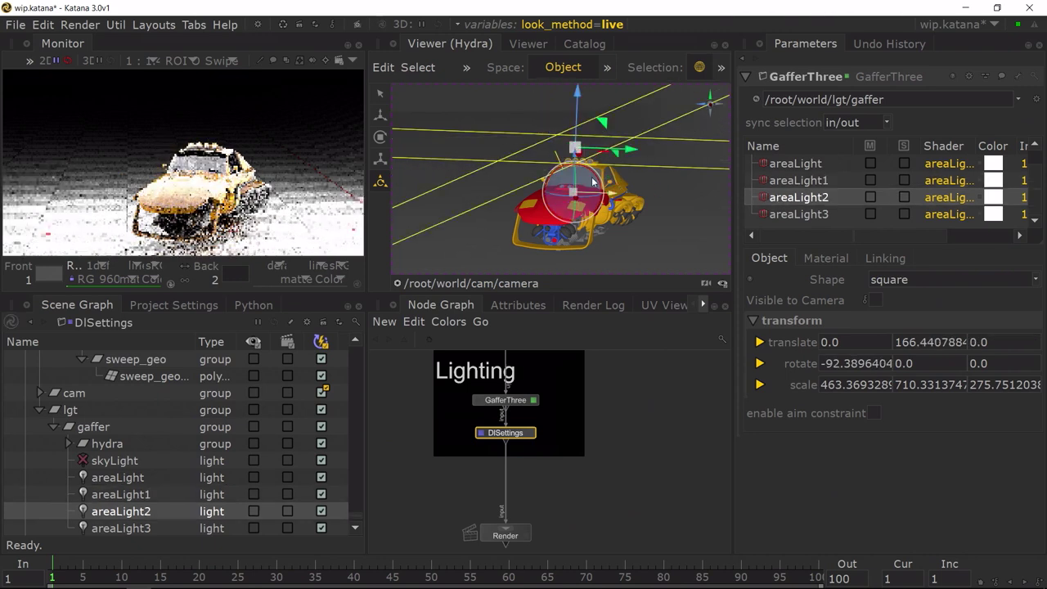
drag(583, 170, 573, 210)
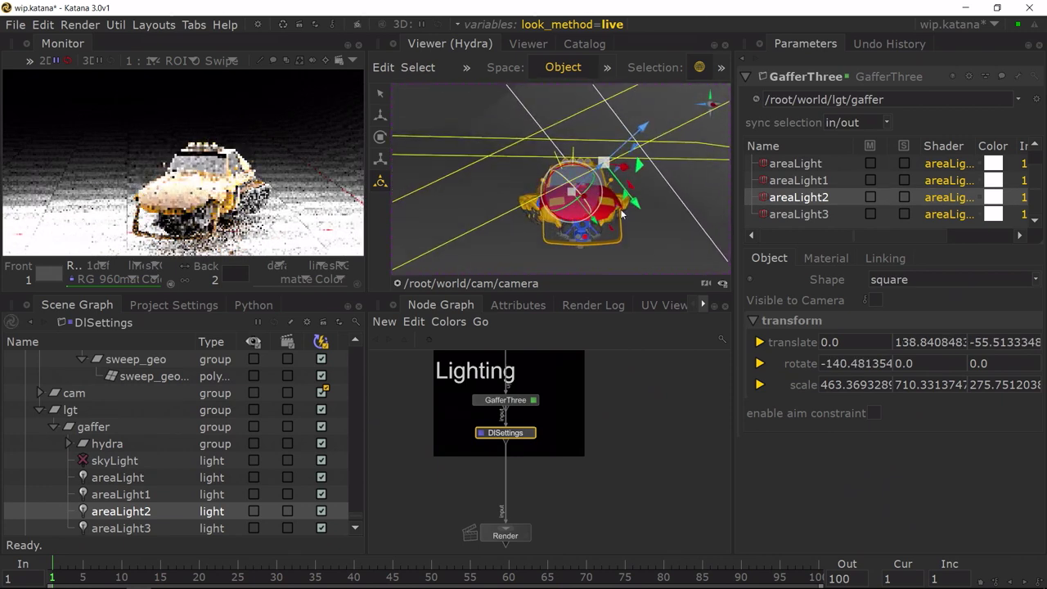
Step: Rotate areaLight3 around the target point to about 28 Z rotation and move it behind the car to about -242 in X
click(797, 214)
alt+drag(583, 208, 578, 155)
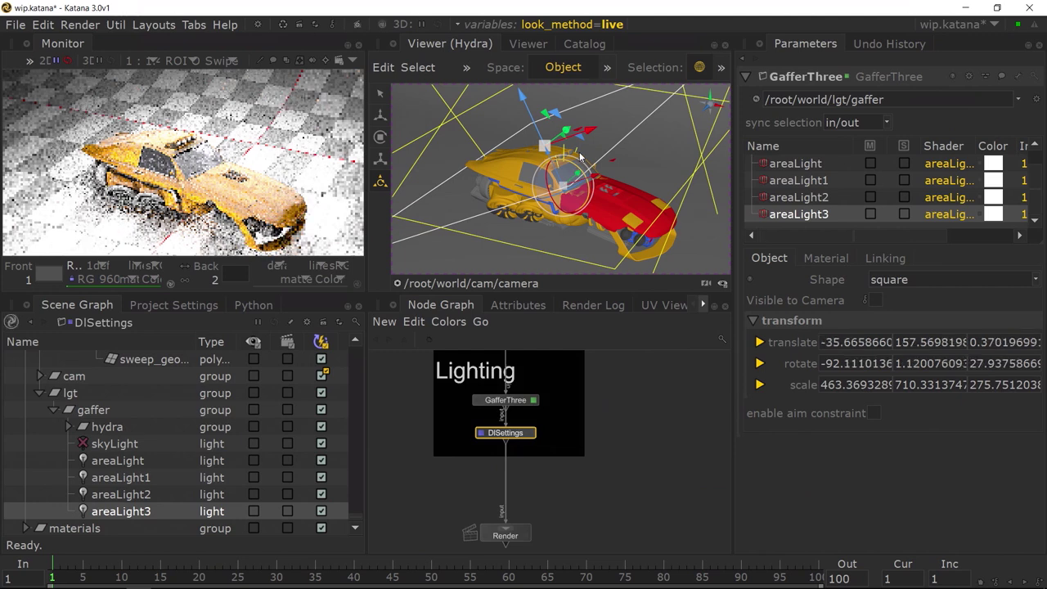
key(q)
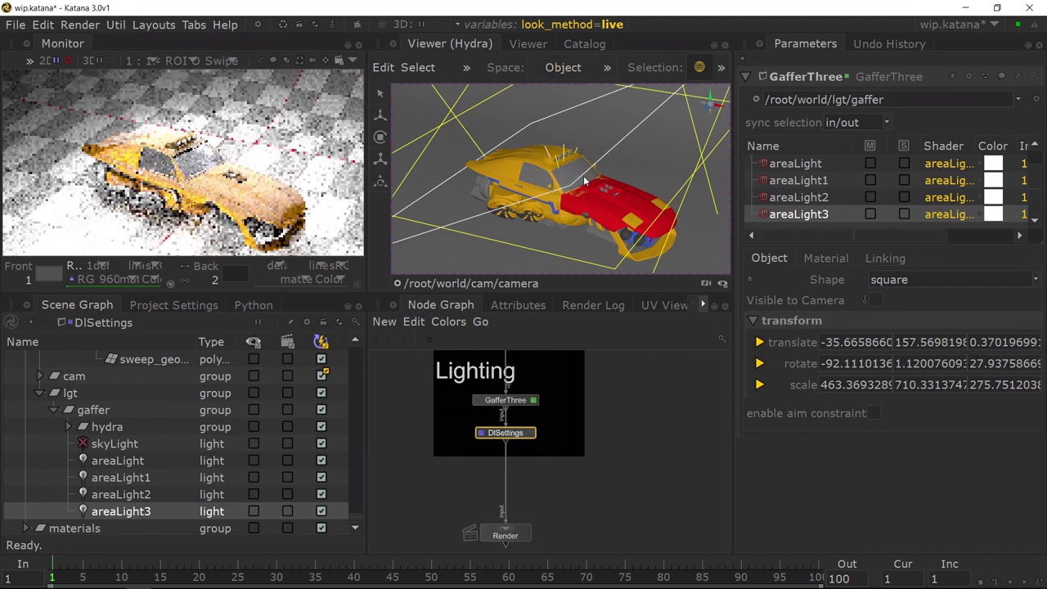
key(w)
drag(583, 159, 489, 143)
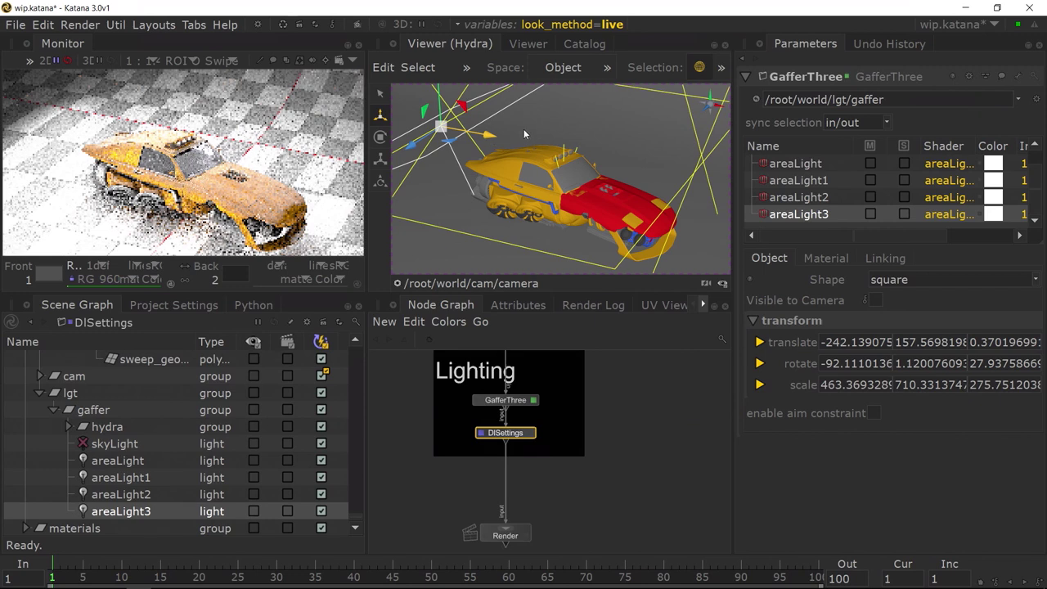
Step: Select the area lights one after another and inspect their placement around the car
click(822, 181)
click(797, 163)
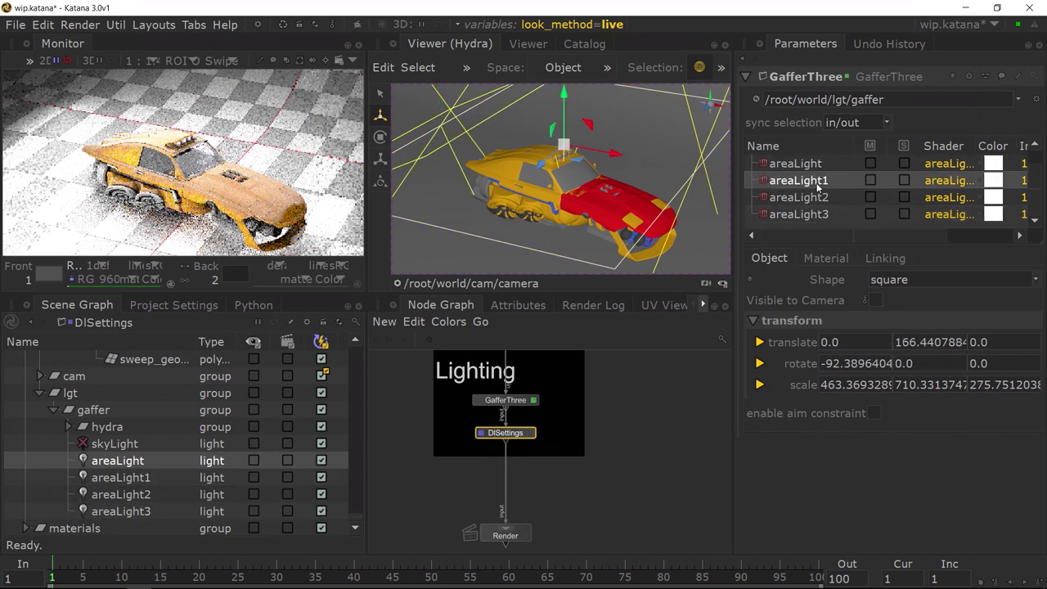
click(800, 197)
click(817, 215)
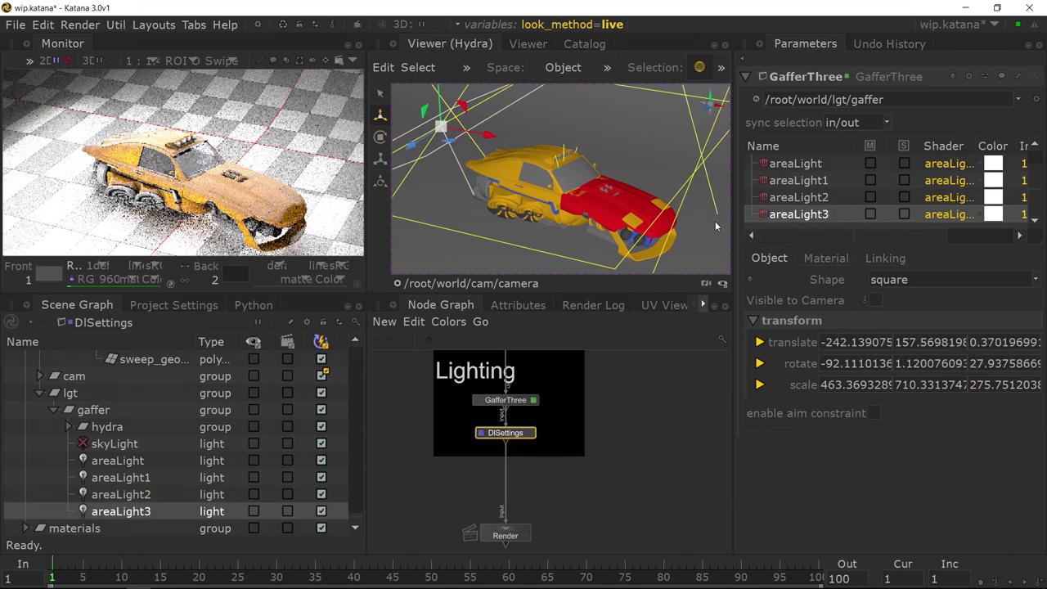
alt+drag(546, 218, 486, 210)
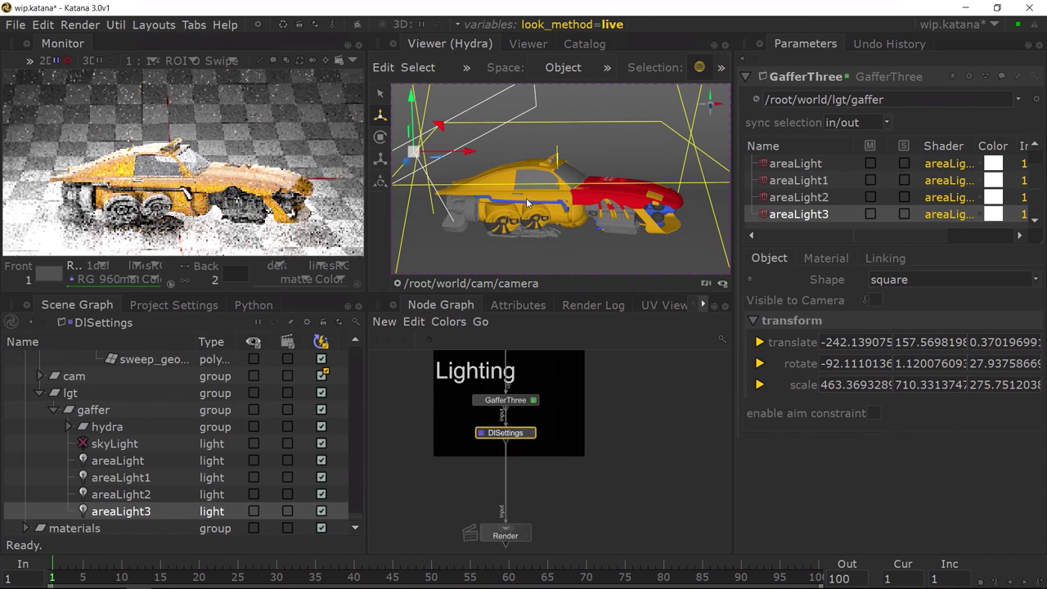
Step: Open the DlSettings image layer and multi-light settings, with the image format at OpenEXR (deep)
click(531, 434)
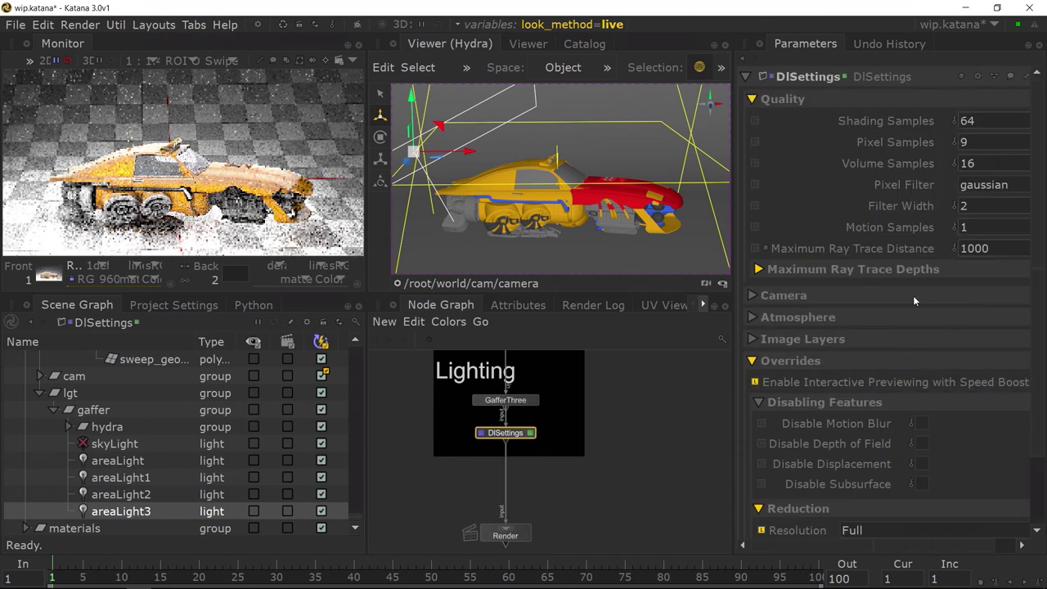
click(789, 360)
click(823, 339)
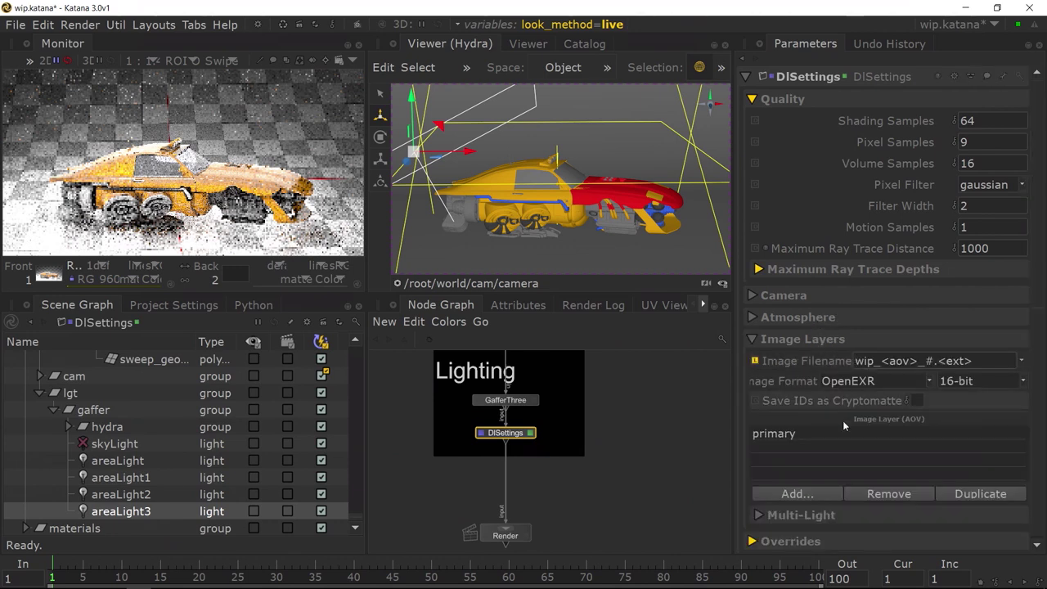
click(797, 512)
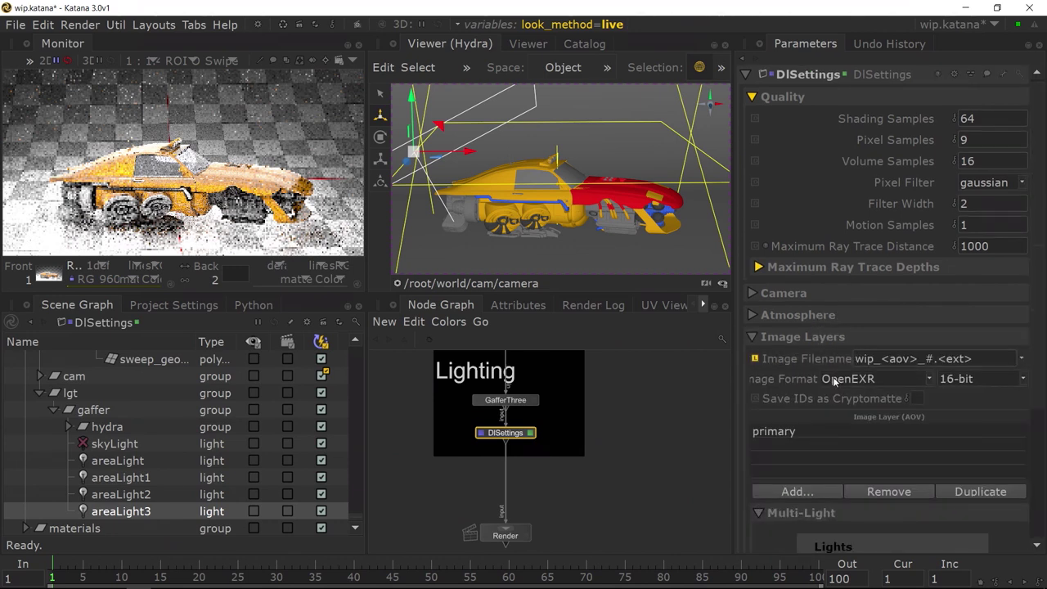
scroll(834, 379, down, 1)
scroll(1040, 340, down, 5)
Step: Display all lights in the multi-light list and select the four area lights for separate output
click(916, 379)
shift+click(916, 426)
shift+click(921, 450)
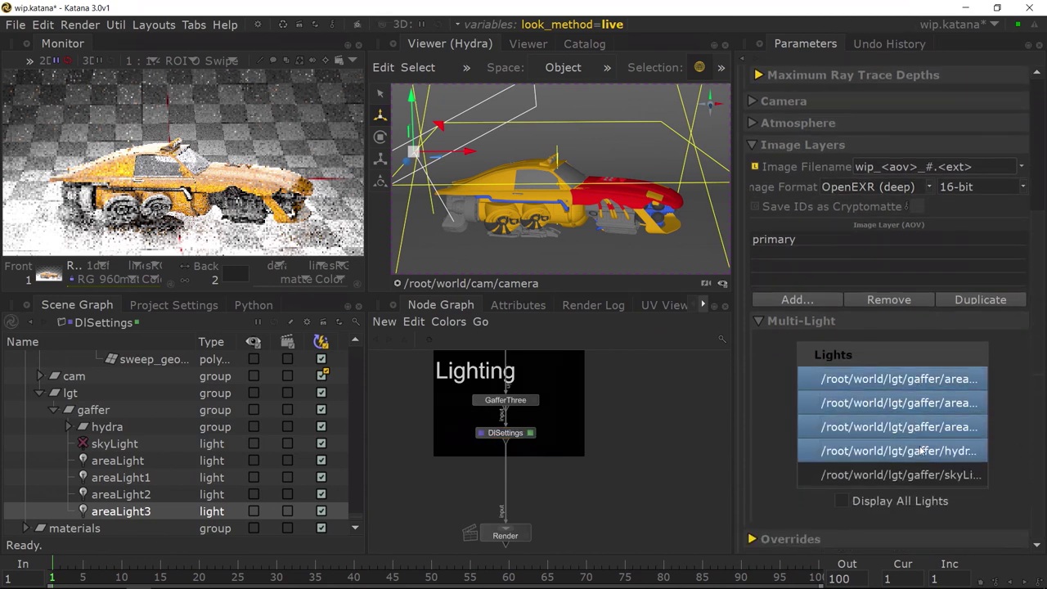
ctrl+click(924, 451)
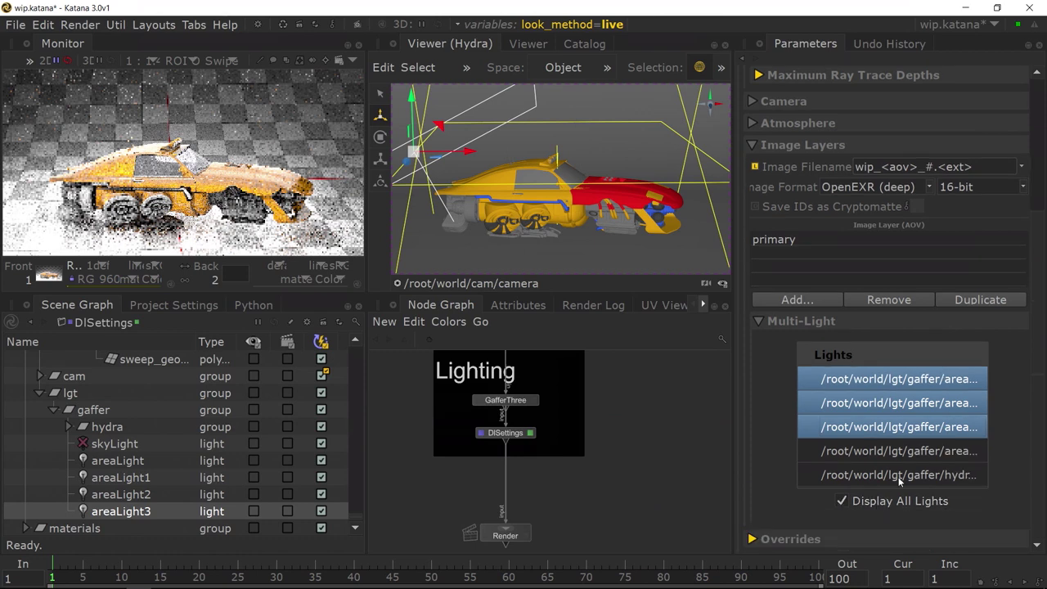
scroll(898, 481, down, 1)
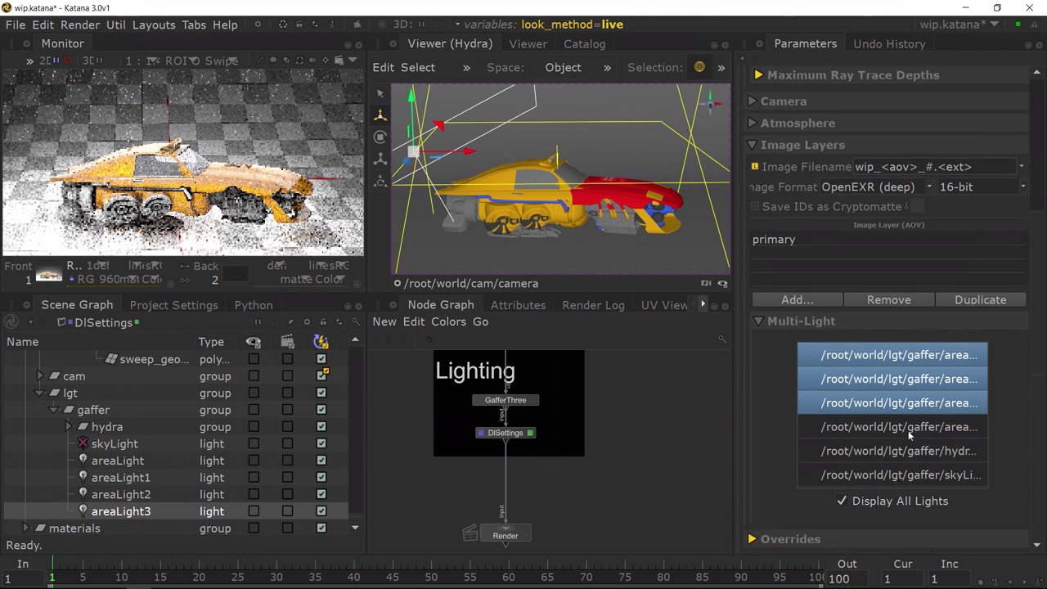
ctrl+click(908, 427)
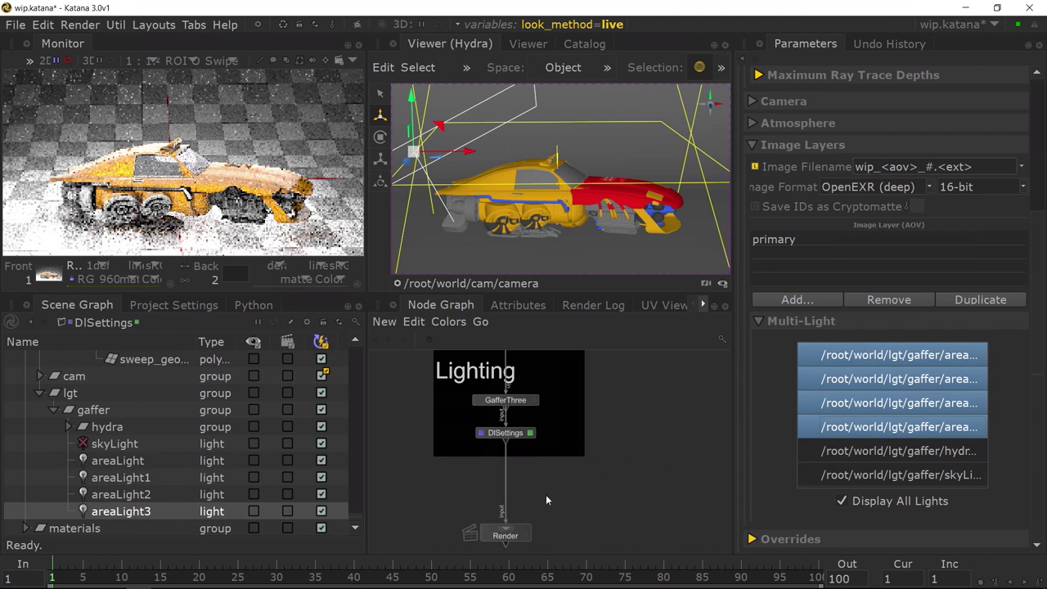
Step: Start a preview render from the Render node and check its per-light layers as a contact sheet in 3Delight Display
right_click(506, 537)
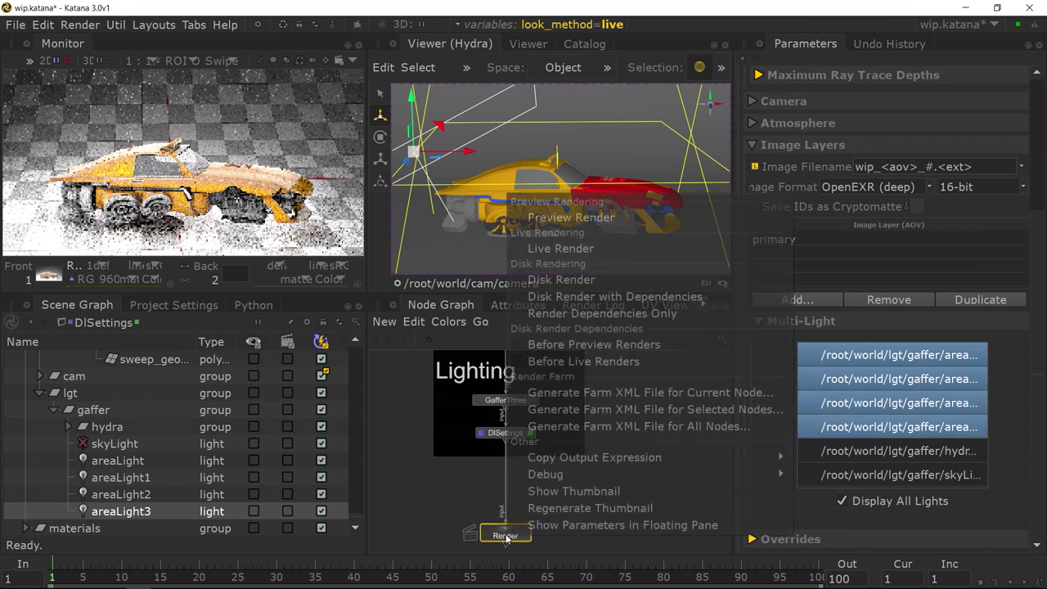
click(643, 215)
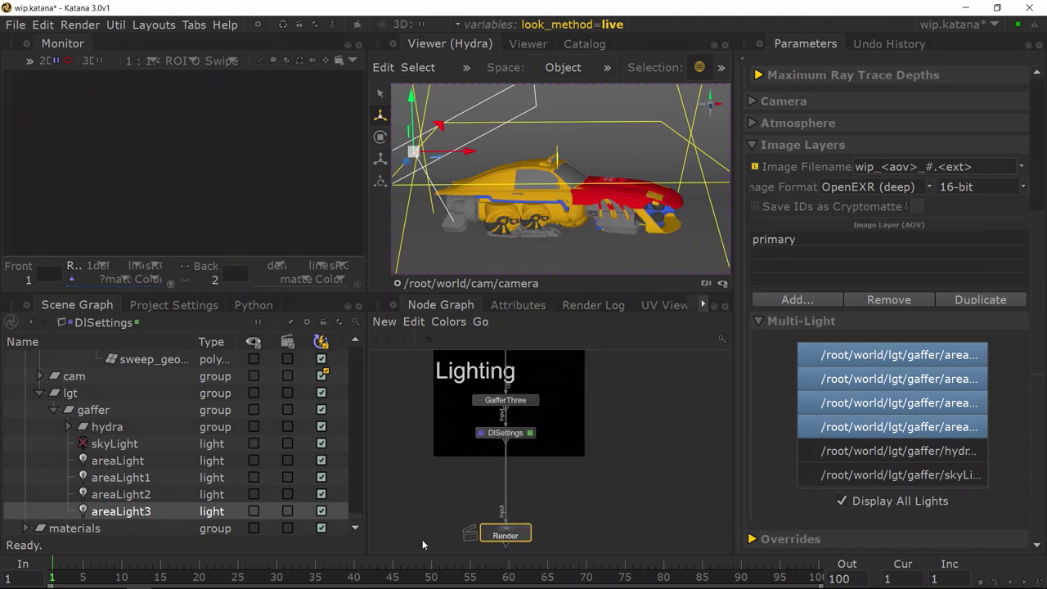
click(163, 579)
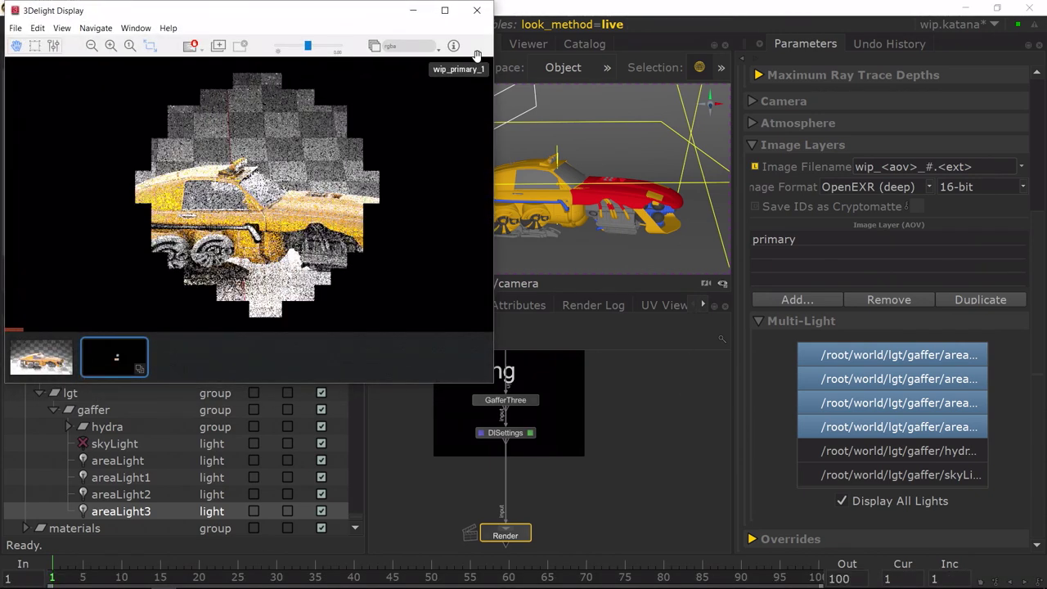
double_click(134, 355)
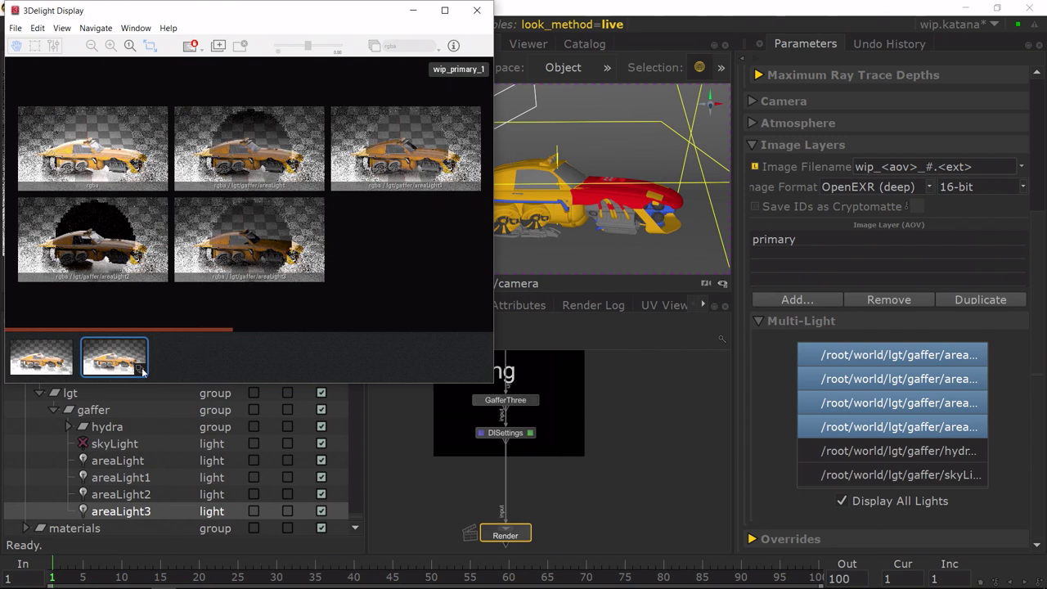
click(123, 362)
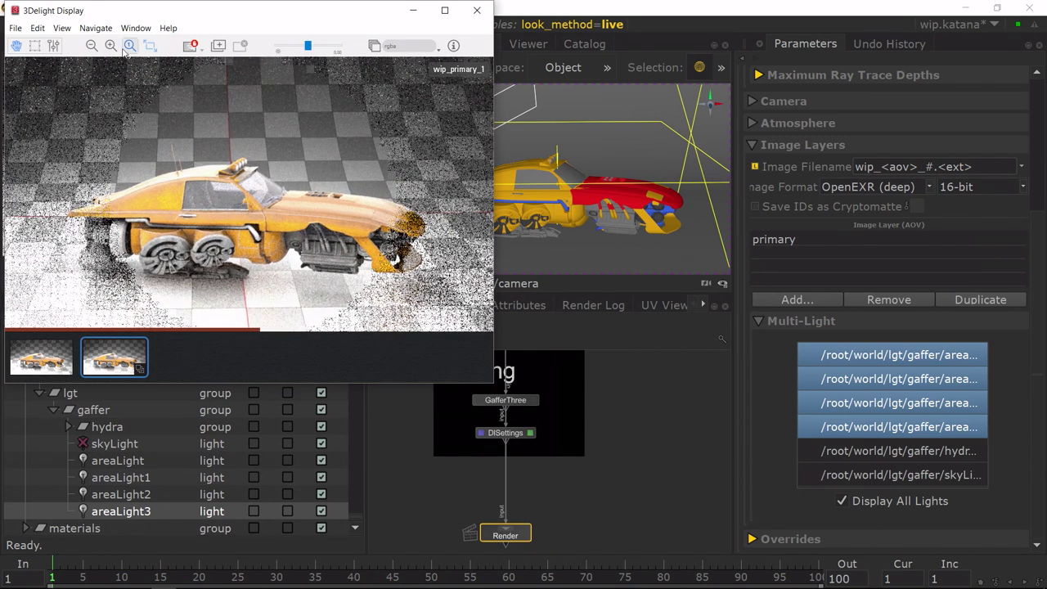
Step: Activate the Mixer tool and adjust individual area light intensities directly on the rendered car, raising areaLight to about 3
click(54, 46)
click(156, 192)
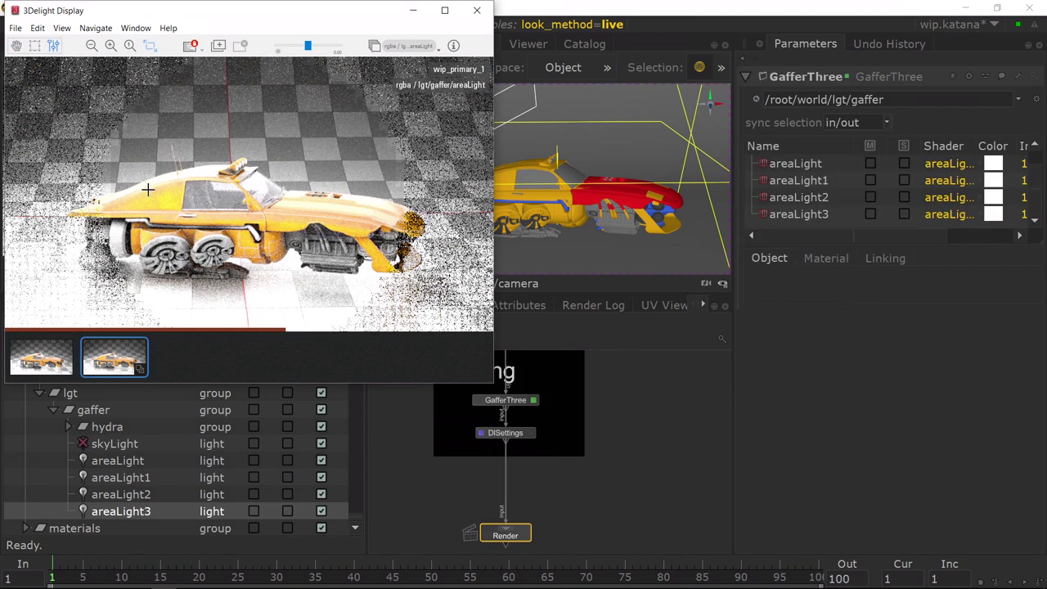
drag(167, 197, 158, 237)
drag(216, 184, 211, 227)
drag(356, 226, 361, 202)
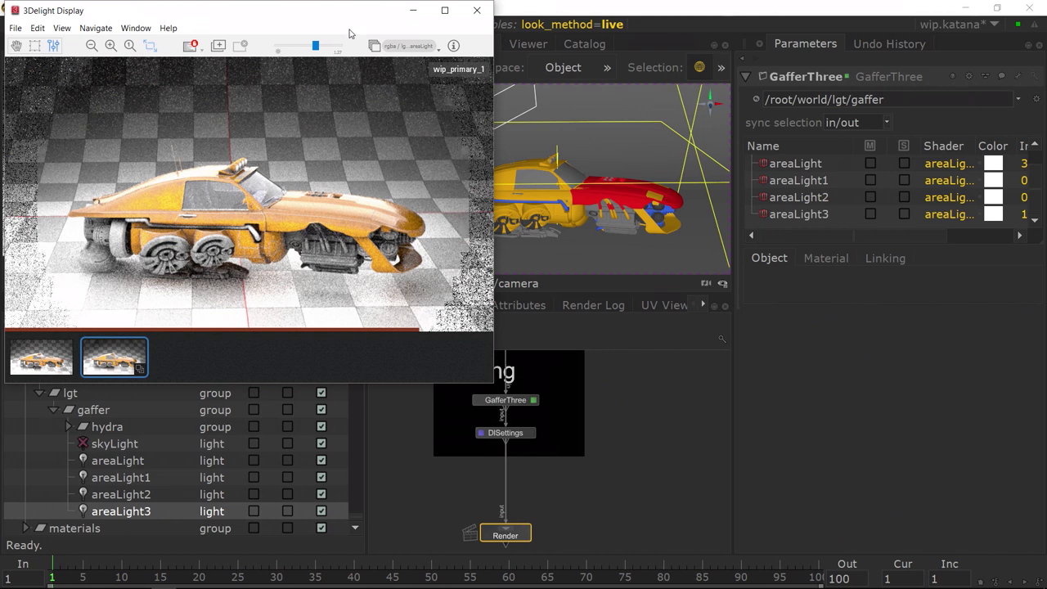
Step: Look through the render display's window, view and edit commands and choose the Mixer
click(134, 28)
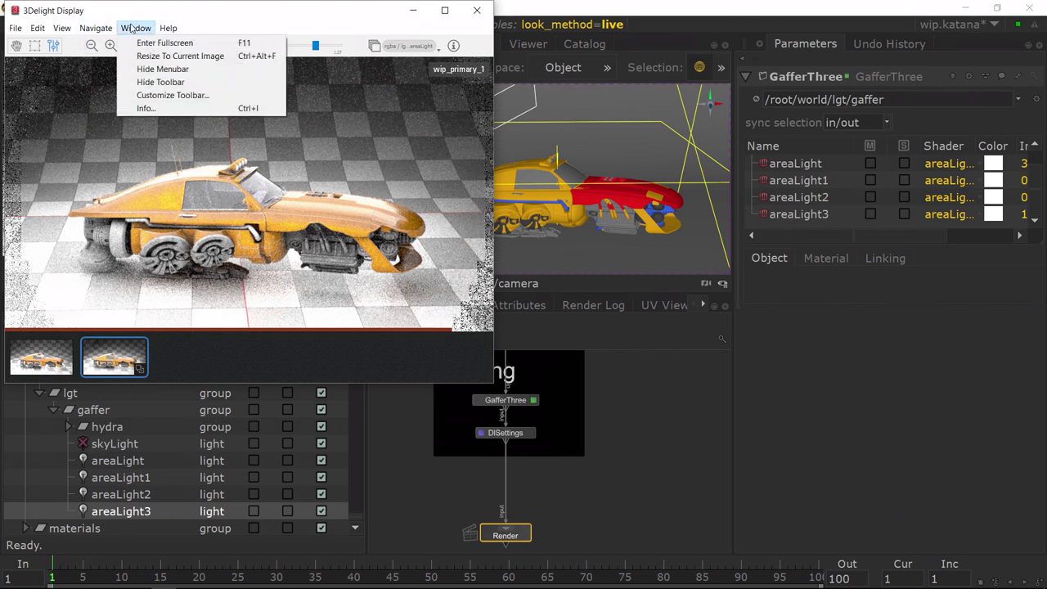
mouse_move(59, 28)
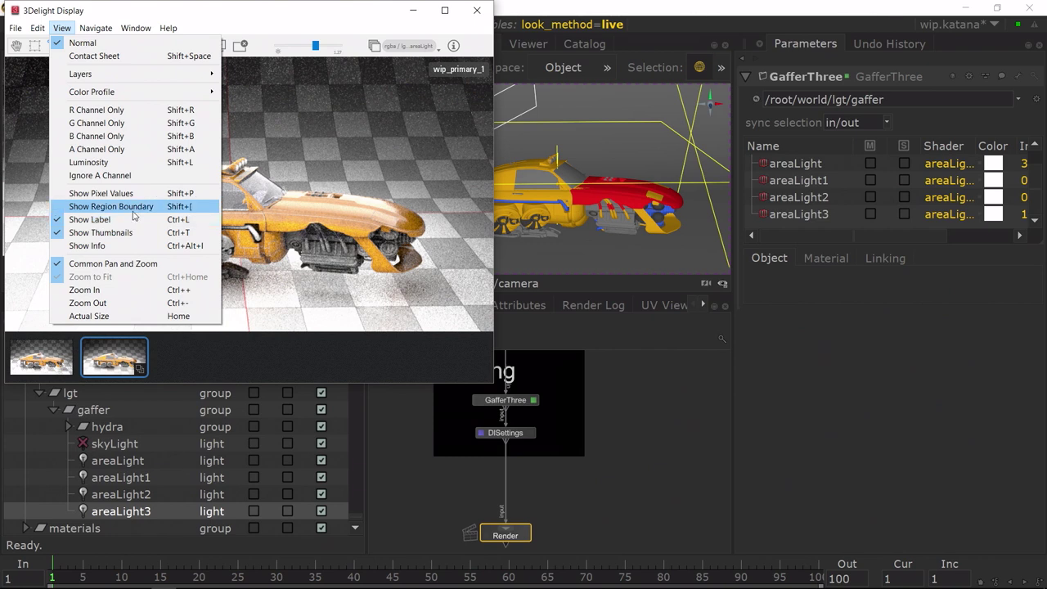
click(236, 22)
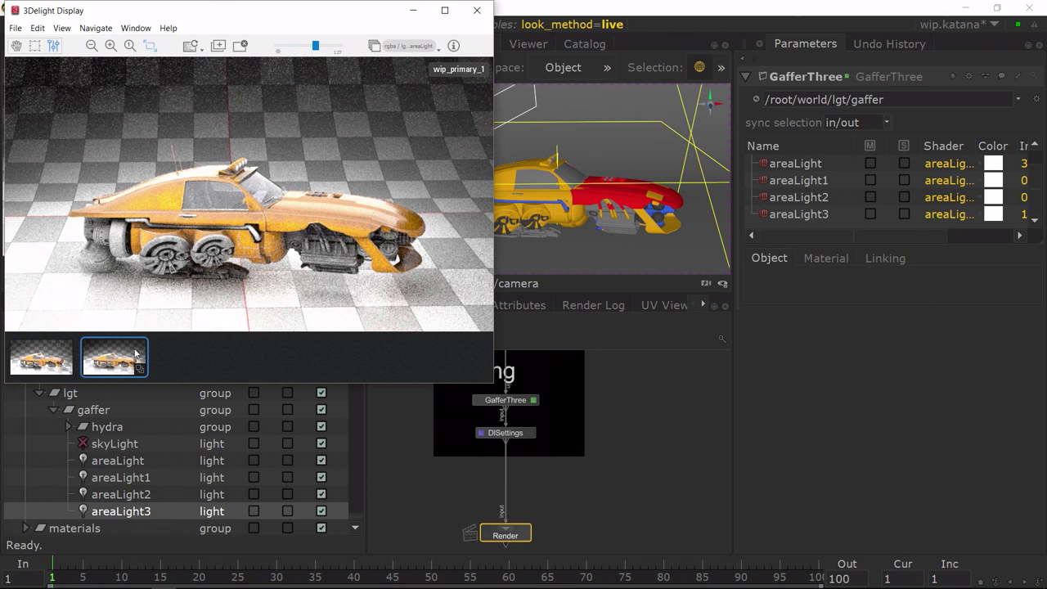
drag(293, 21, 312, 37)
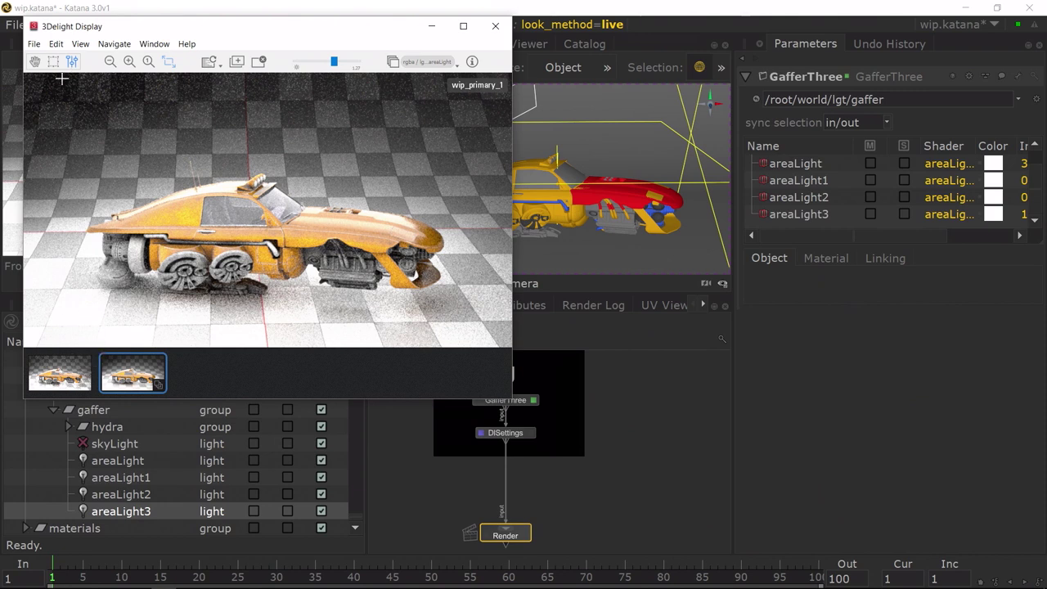
click(80, 44)
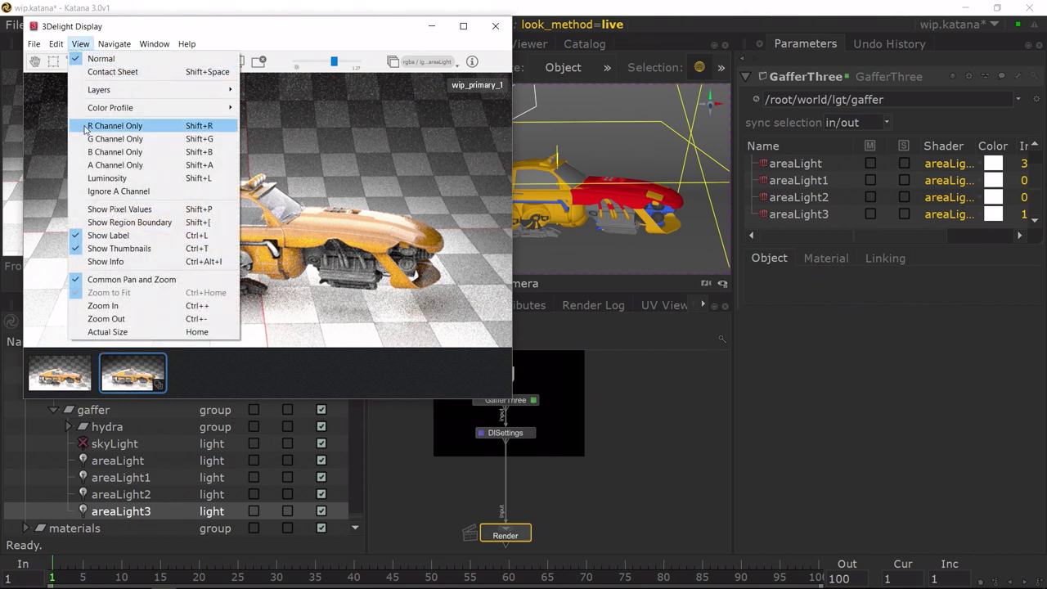
mouse_move(56, 46)
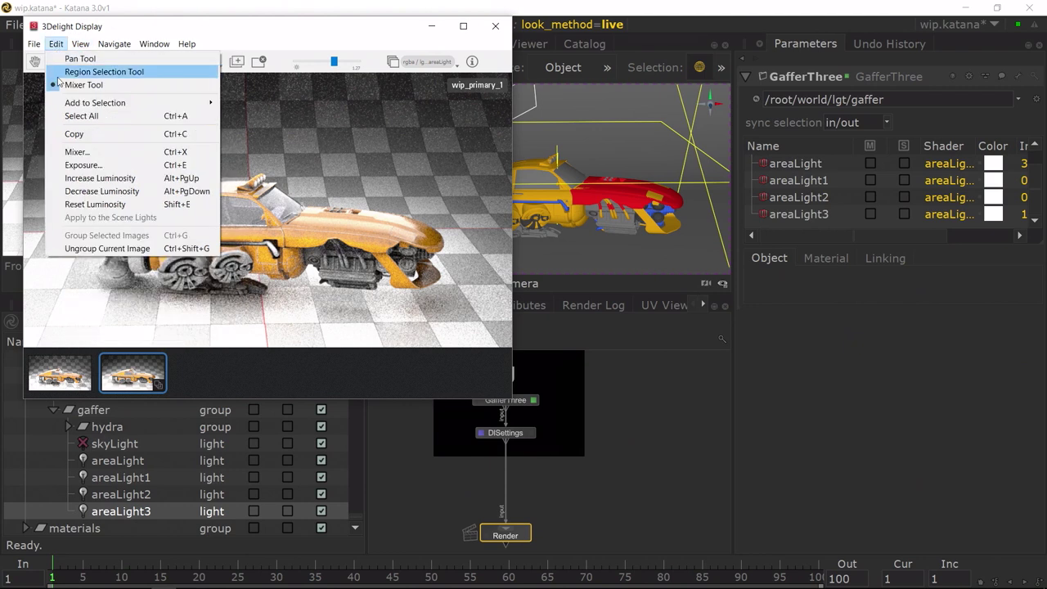
click(80, 150)
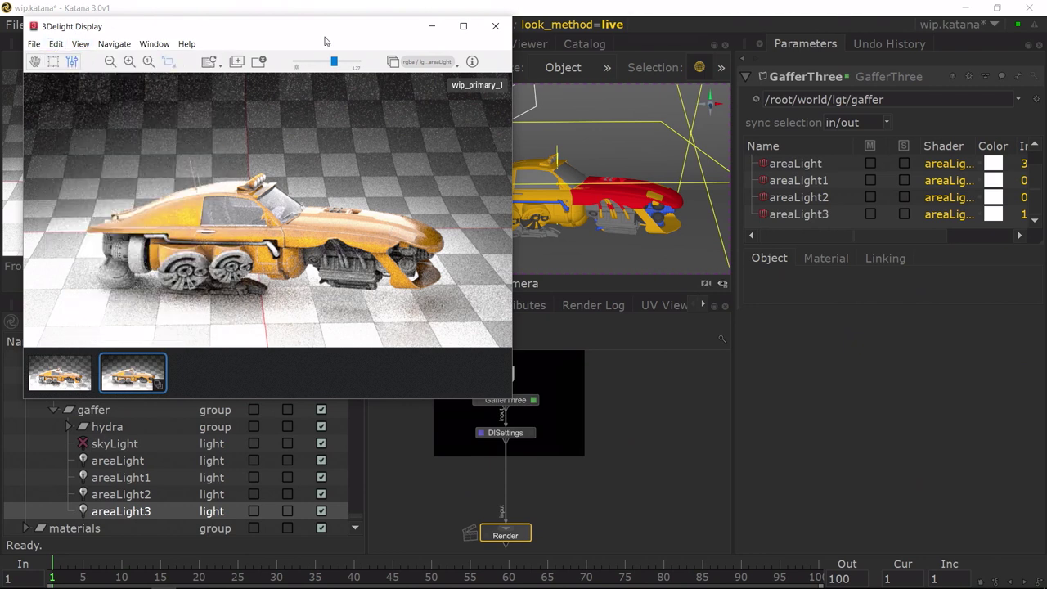
Step: Lower areaLight's intensity on the rendered image and reveal the intensity column in the GafferThree light list
drag(301, 32, 417, 45)
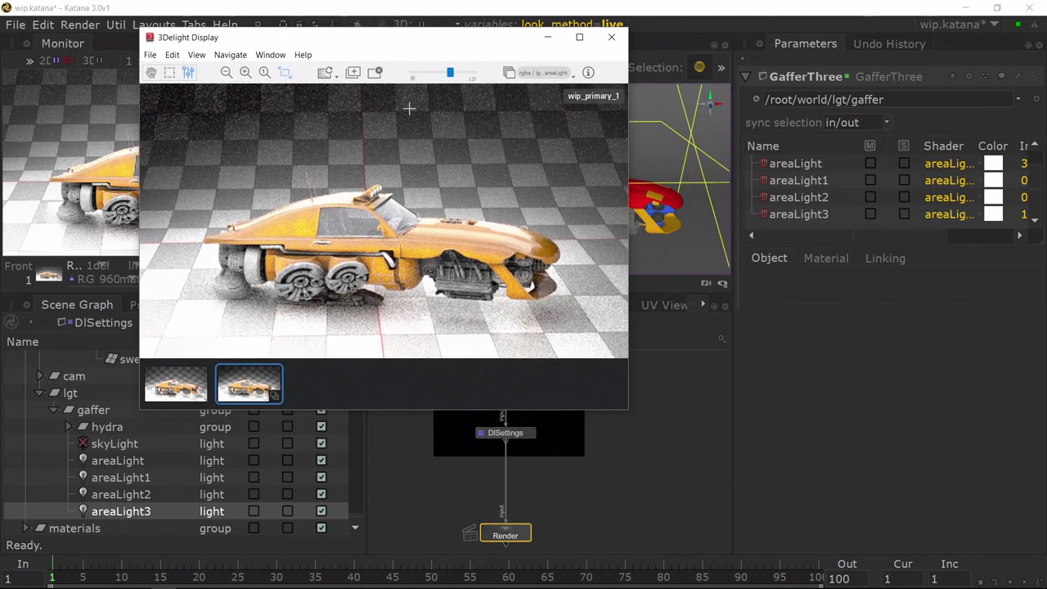
drag(303, 218, 308, 264)
click(937, 235)
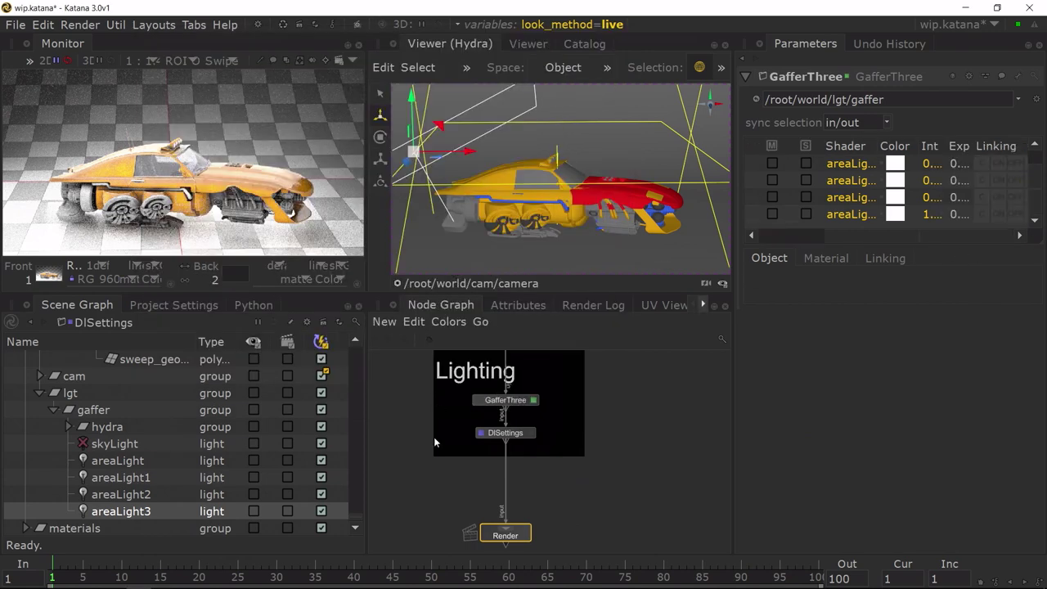
mouse_move(434, 587)
click(162, 578)
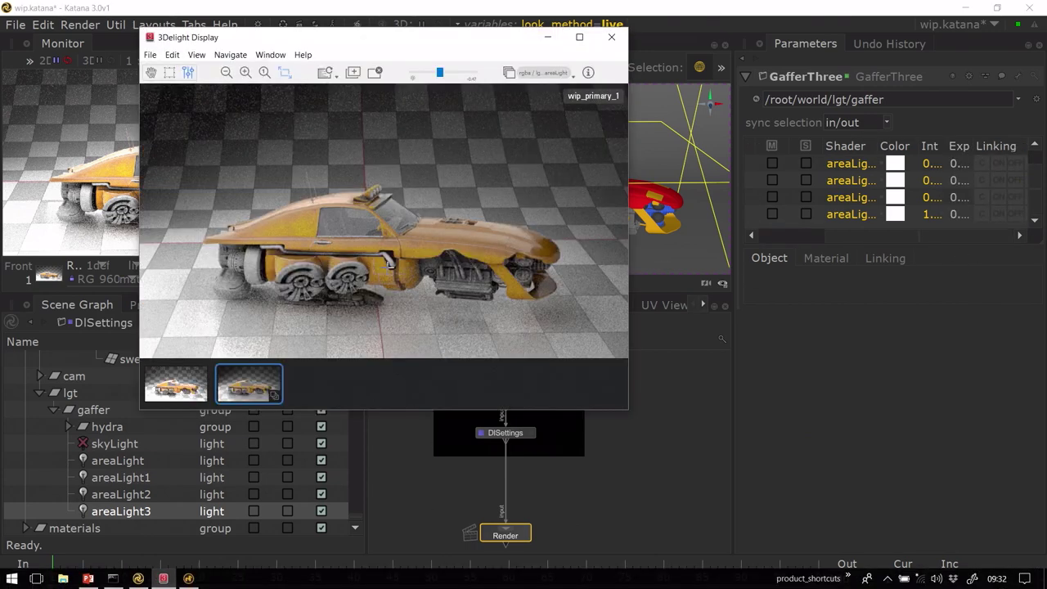
Step: Rebalance the area lights interactively on the rendered car, bringing areaLight3's intensity to about 2
drag(473, 235, 474, 185)
drag(293, 213, 268, 293)
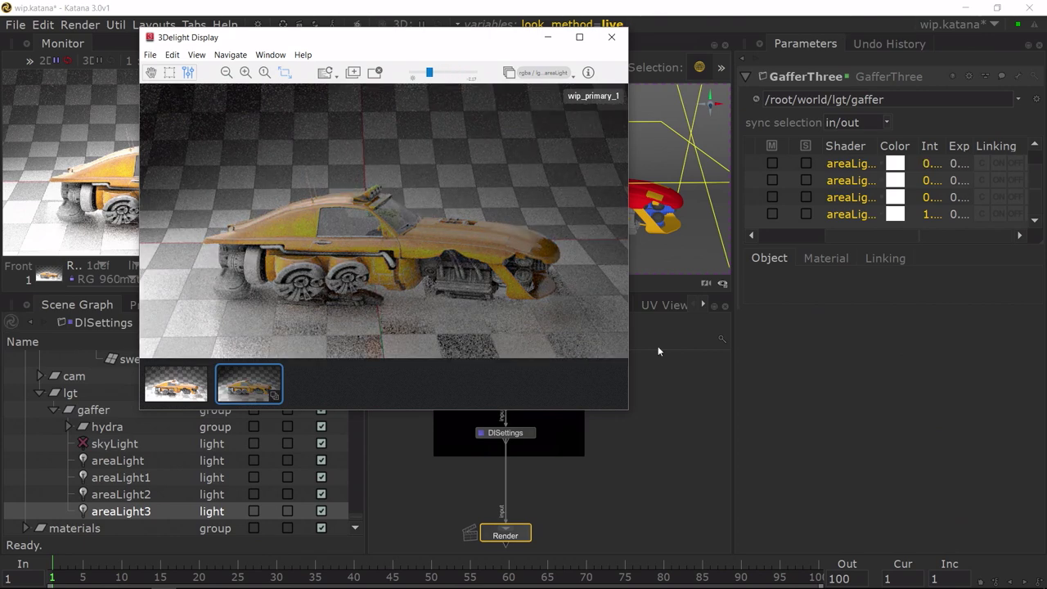
drag(300, 226, 316, 173)
drag(284, 210, 284, 221)
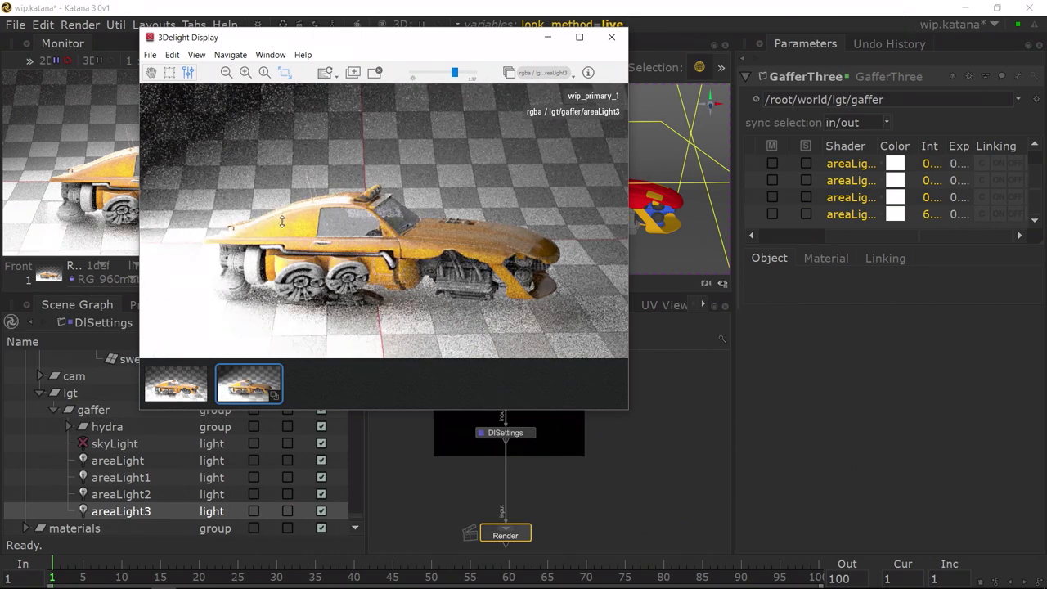
mouse_move(546, 249)
mouse_down()
mouse_move(532, 350)
mouse_move(524, 266)
mouse_move(529, 281)
mouse_move(542, 233)
mouse_up()
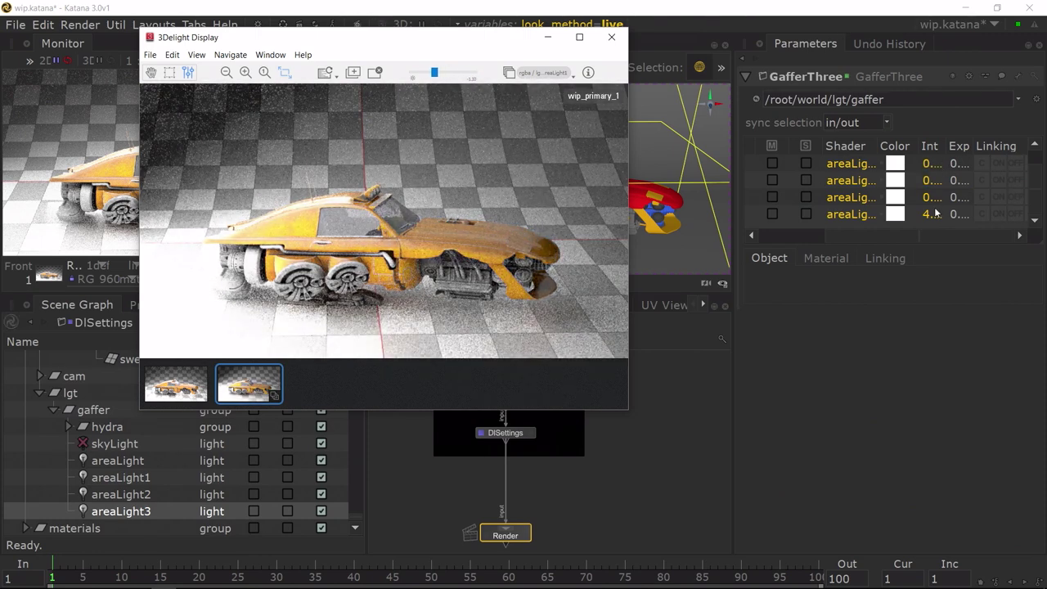
drag(315, 232, 334, 249)
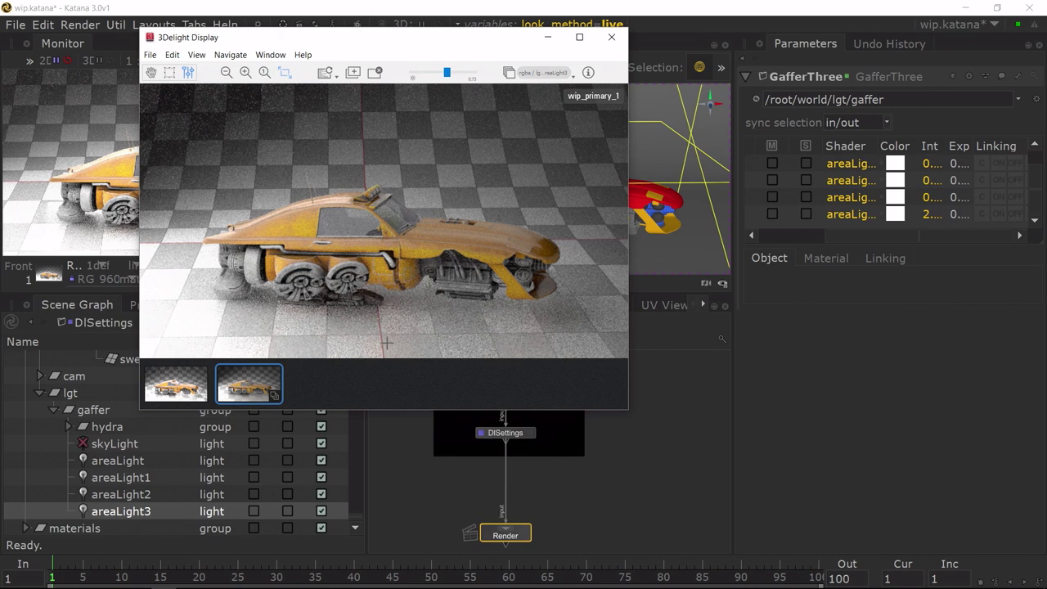
Step: Examine the render's individual light layers through the contact sheet, including the areaLight and areaLight3 contributions
click(273, 395)
click(428, 198)
click(189, 73)
double_click(250, 393)
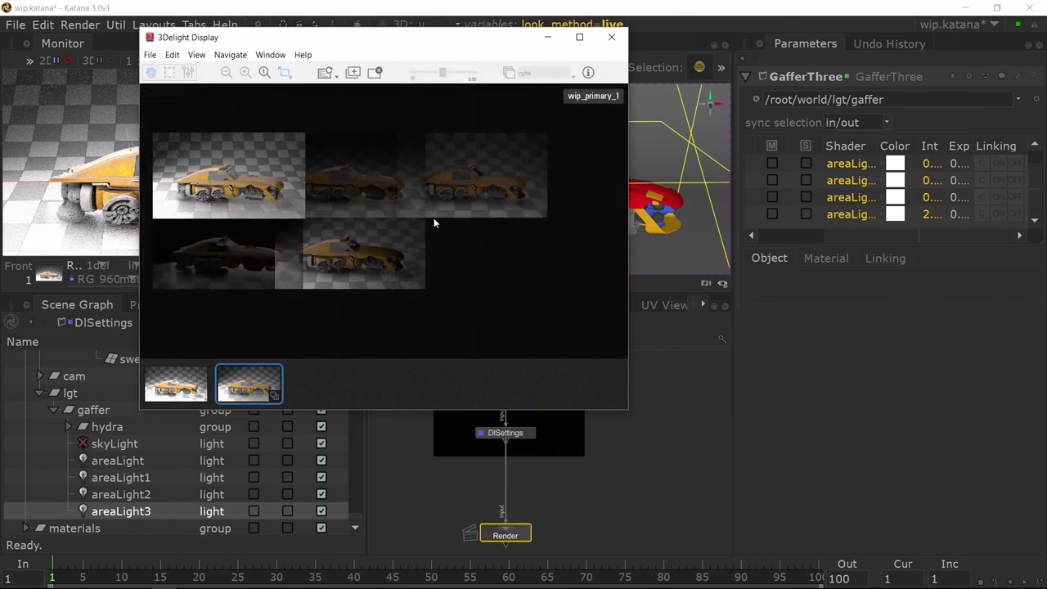
double_click(422, 180)
double_click(472, 219)
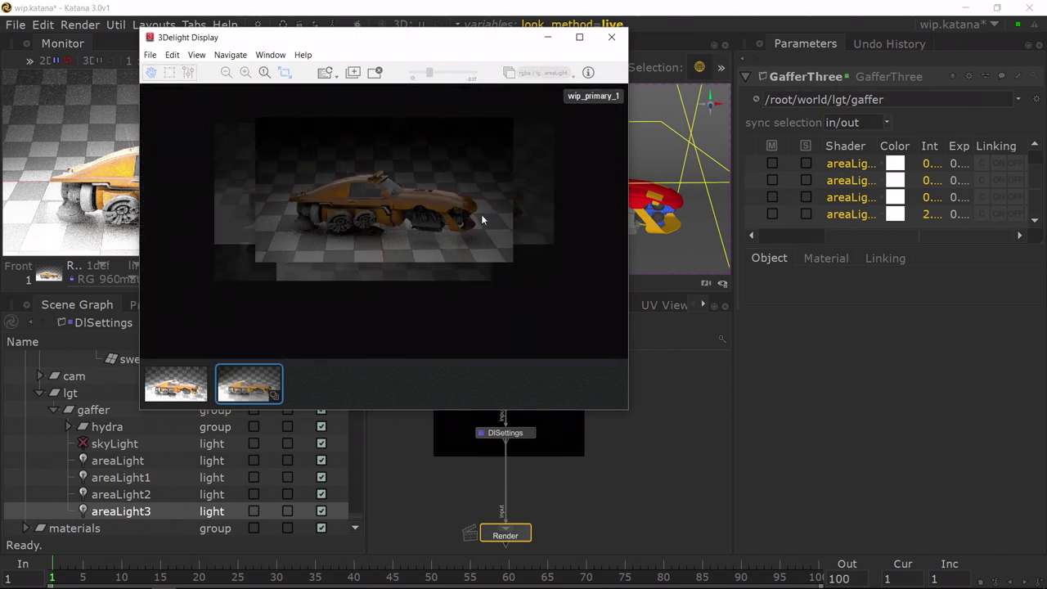
double_click(554, 185)
drag(505, 237, 484, 283)
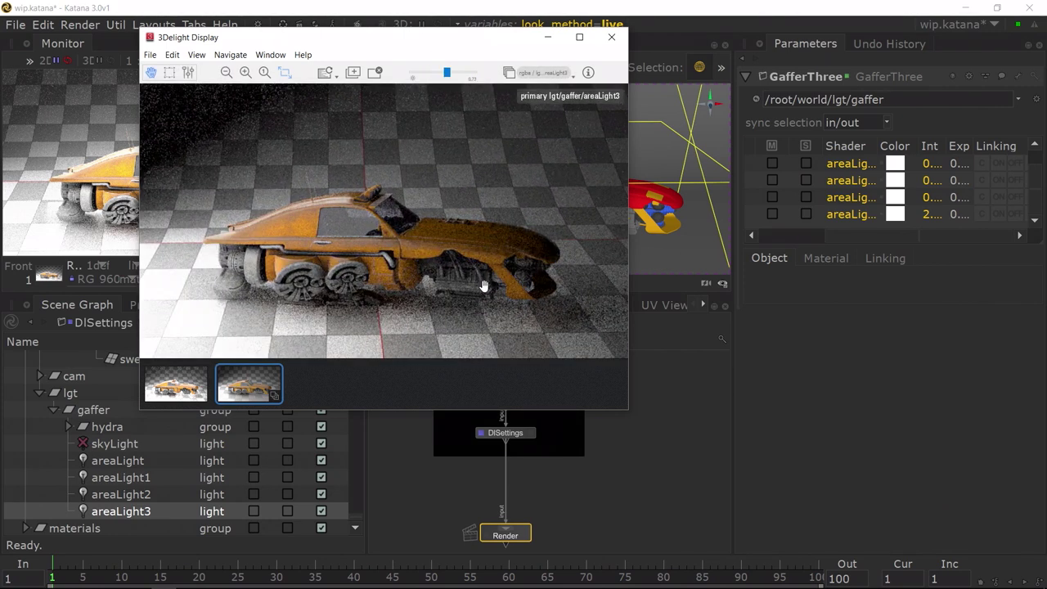
Step: Quit 3Delight Display without saving the rendered images and return to the upstream setup nodes in Katana's node graph
click(611, 38)
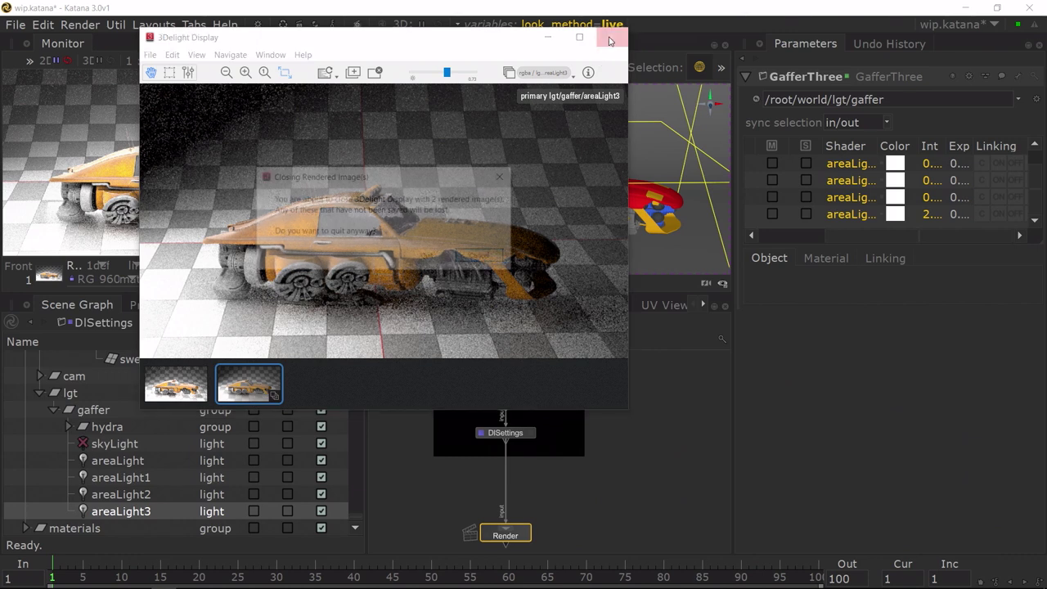
click(428, 257)
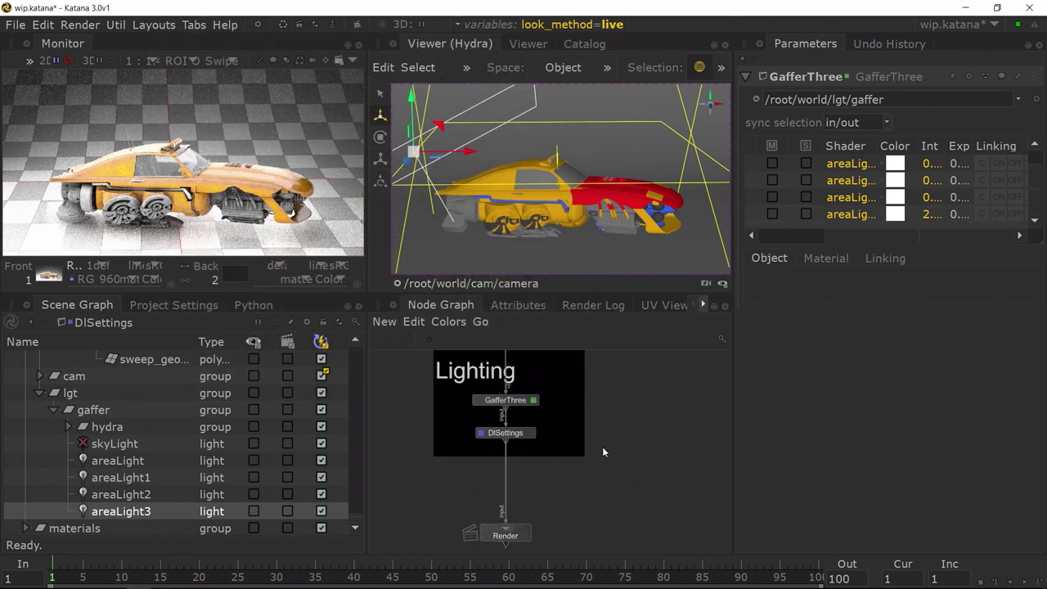
middle_drag(677, 386, 637, 439)
middle_drag(643, 401, 593, 443)
scroll(606, 422, down, 5)
middle_drag(673, 395, 618, 411)
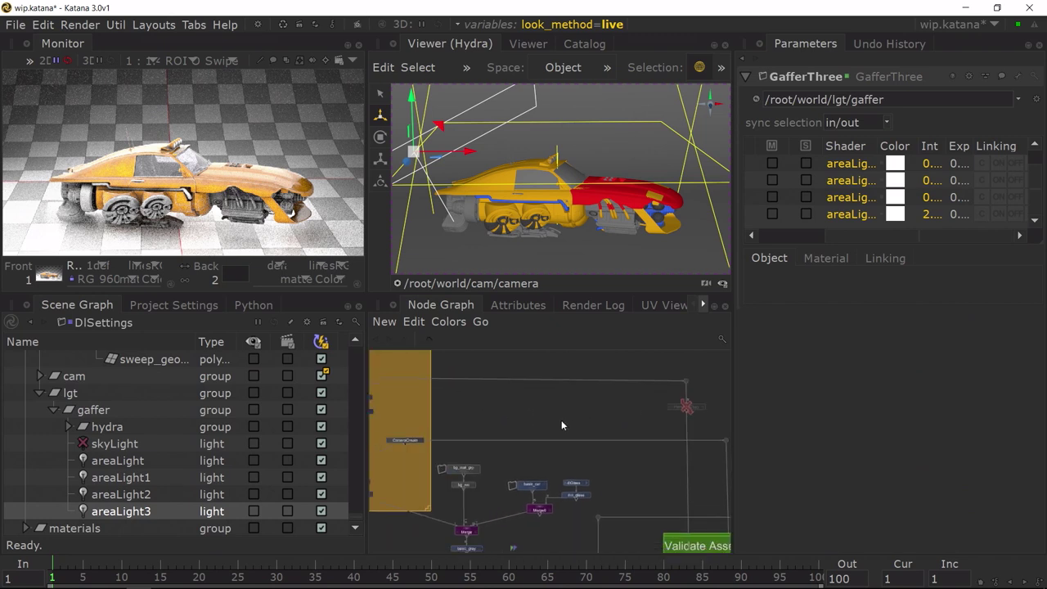
middle_drag(556, 430, 663, 421)
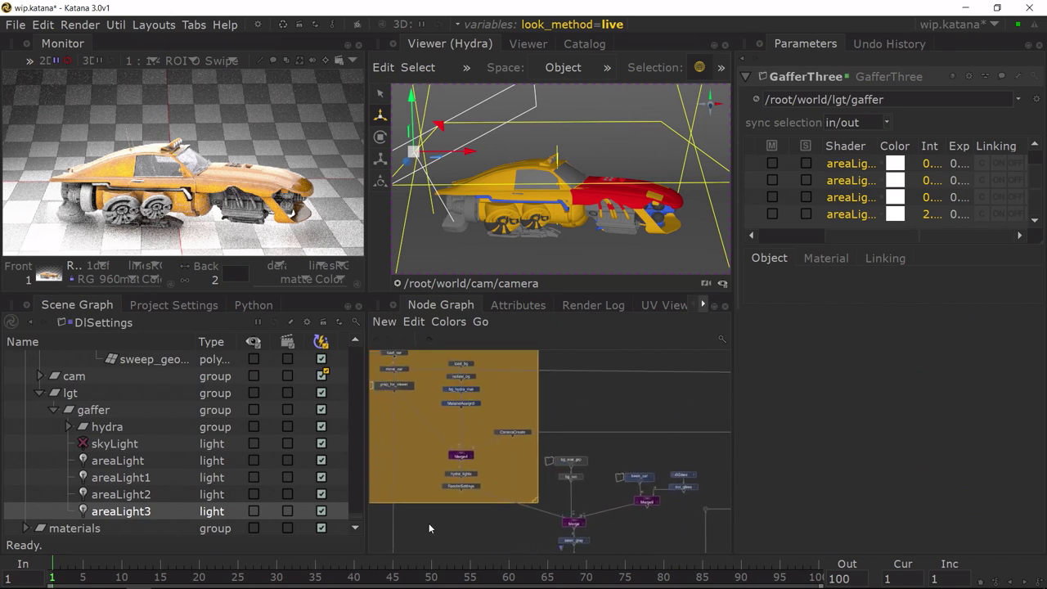
Step: Write the look file yellow_car_basic.klf for /root/world/geo/car_h from the LookFileBake node
middle_drag(429, 522, 447, 501)
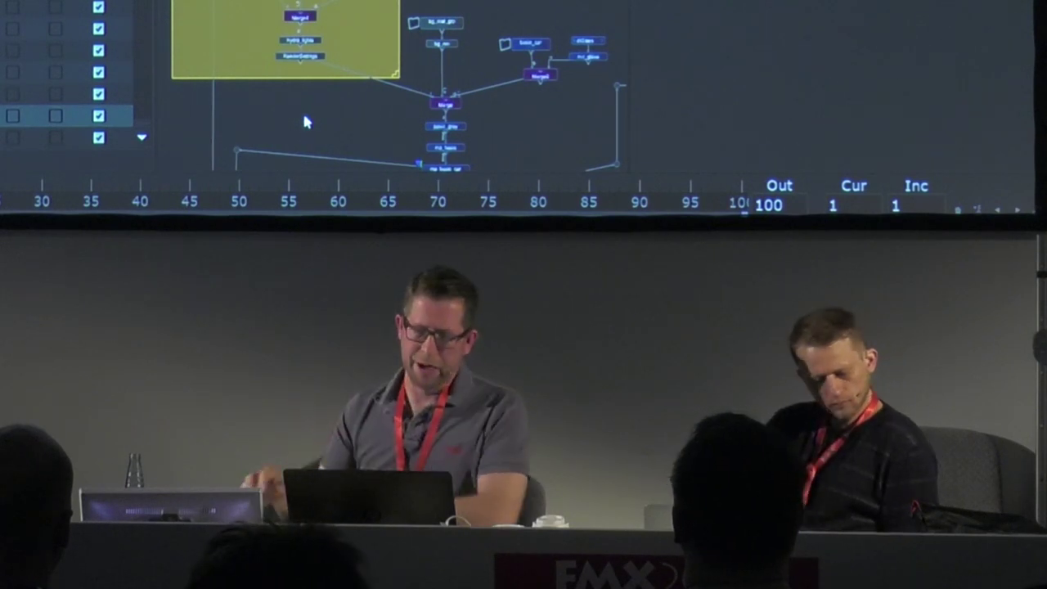
middle_drag(269, 10, 375, 135)
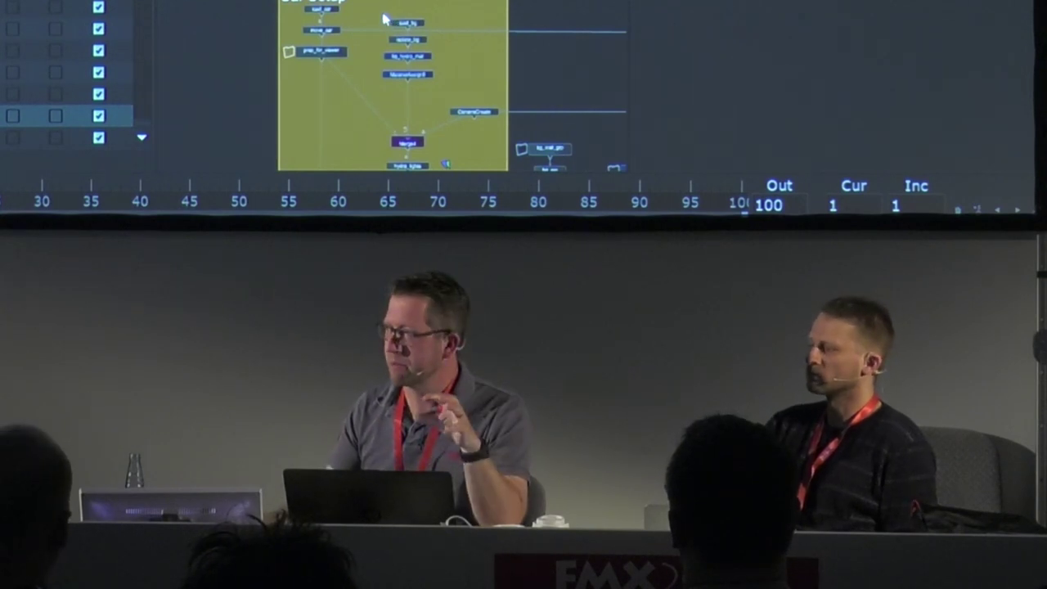
scroll(368, 16, up, 3)
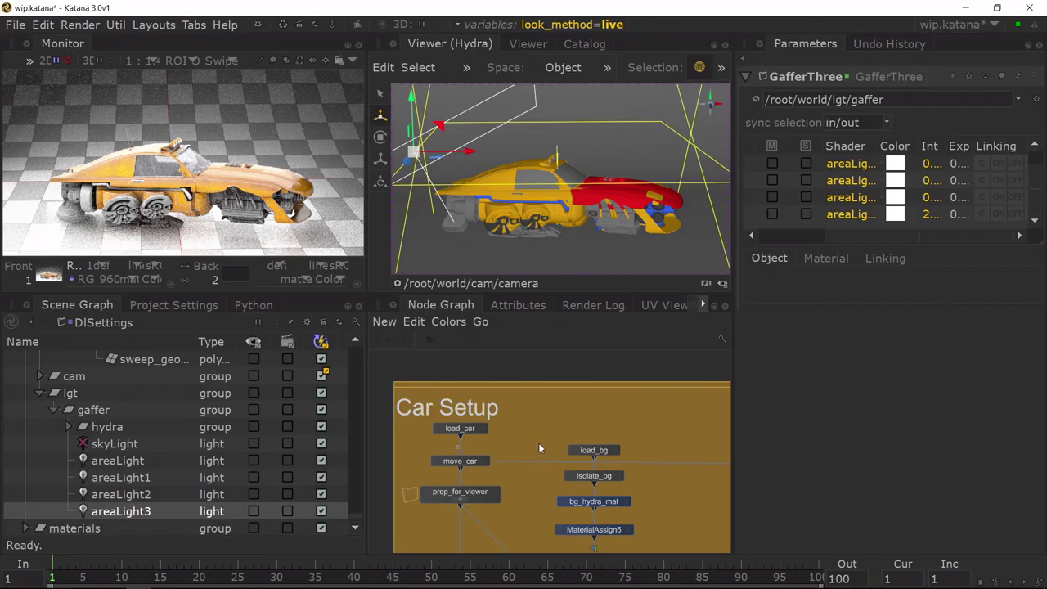
middle_drag(515, 489, 512, 467)
mouse_move(507, 508)
middle_down()
mouse_move(505, 395)
mouse_move(481, 417)
mouse_move(486, 442)
mouse_move(518, 394)
middle_up()
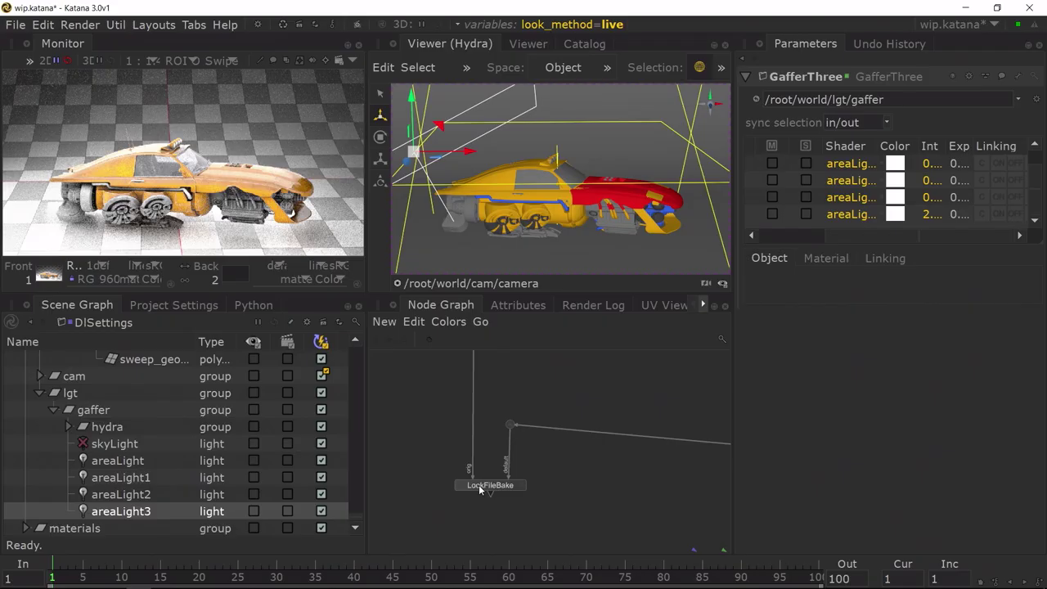
double_click(478, 484)
click(906, 295)
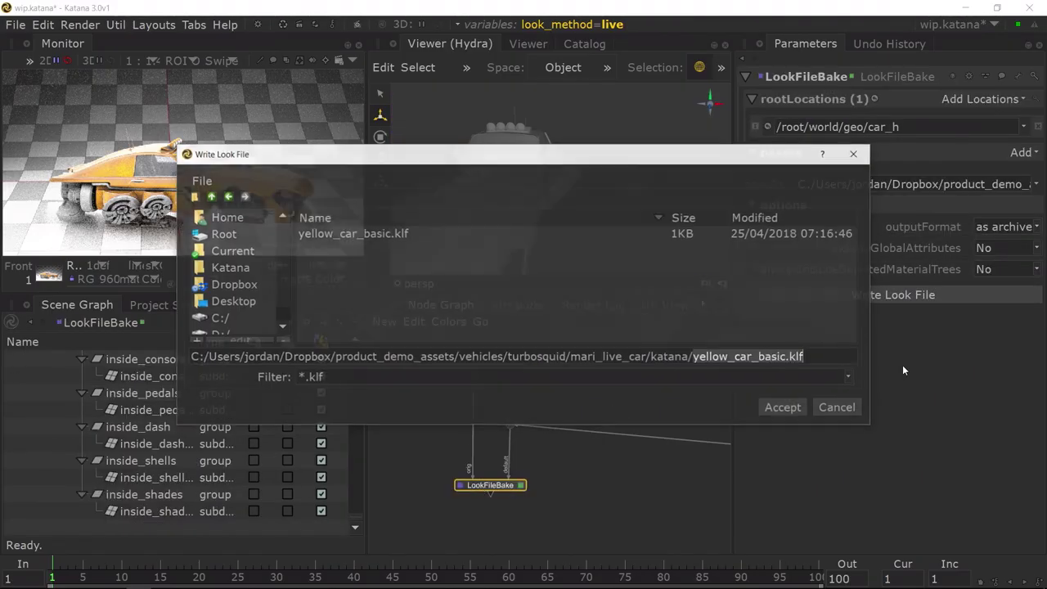
click(781, 404)
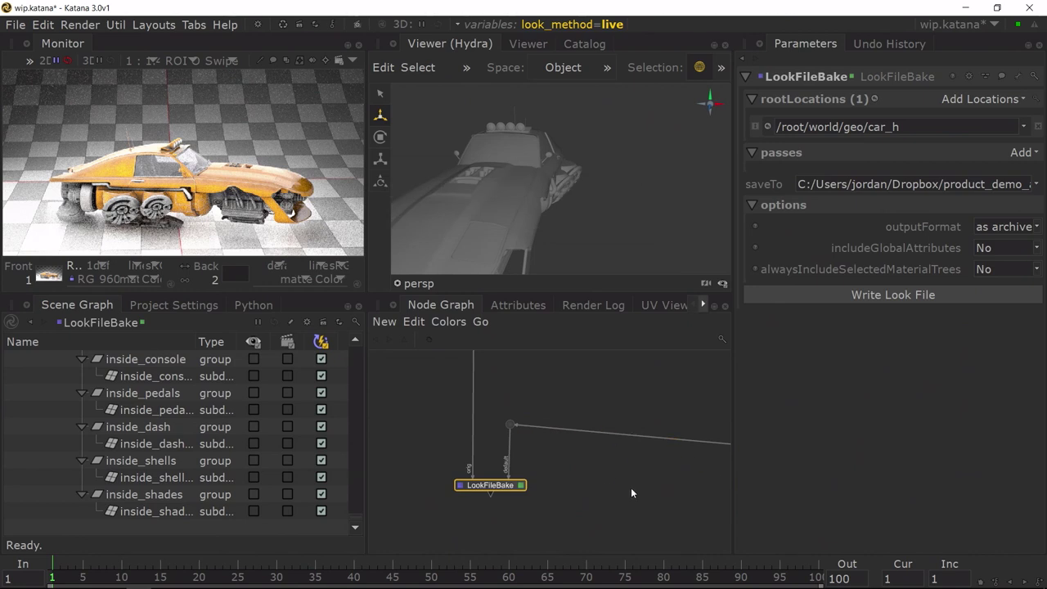
Step: Enable the HierarchyCopy node that duplicates car_h, then view the scene from it and show its parameters
middle_drag(632, 492, 544, 517)
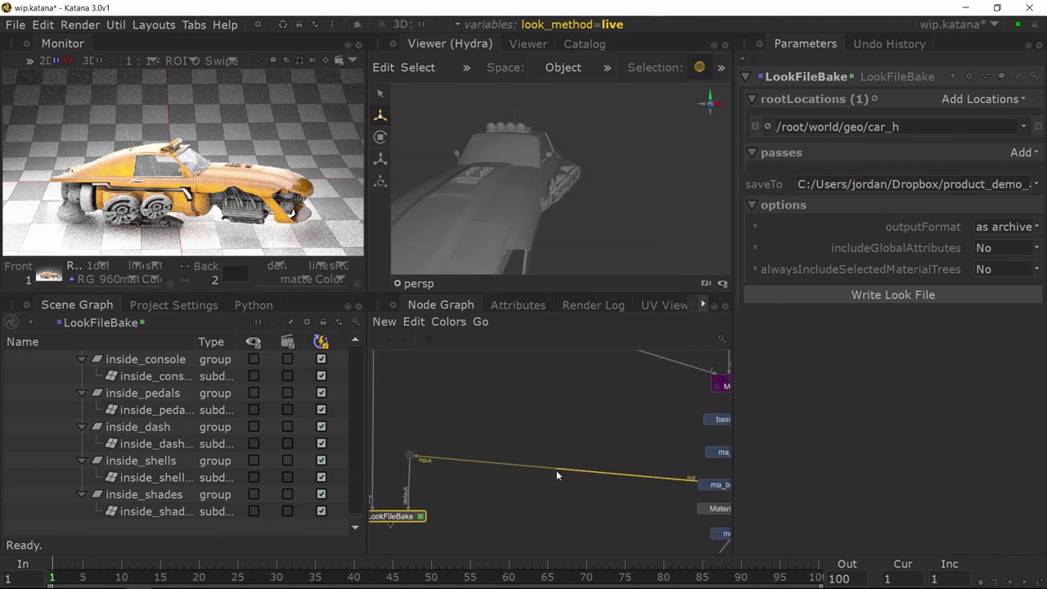
middle_drag(623, 430, 424, 428)
scroll(595, 430, down, 4)
middle_drag(634, 429, 375, 495)
scroll(482, 435, up, 6)
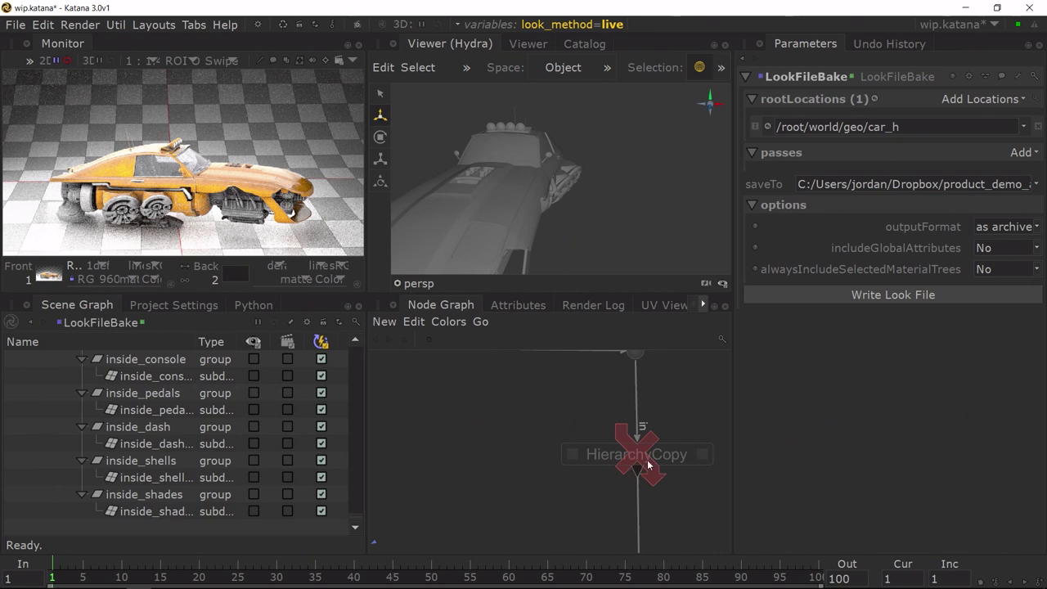
click(647, 461)
key(d)
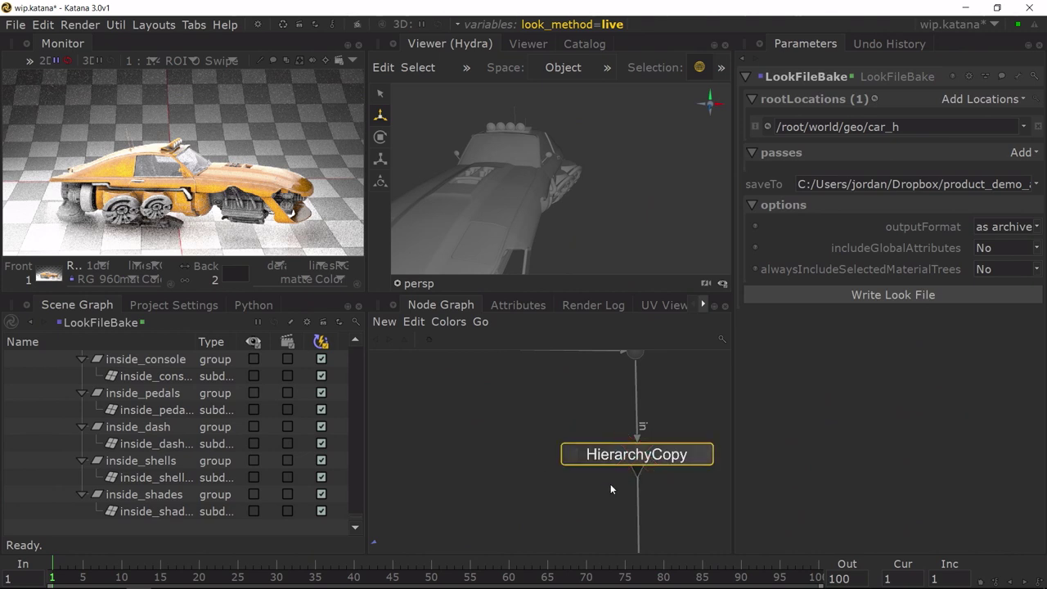
key(v)
key(e)
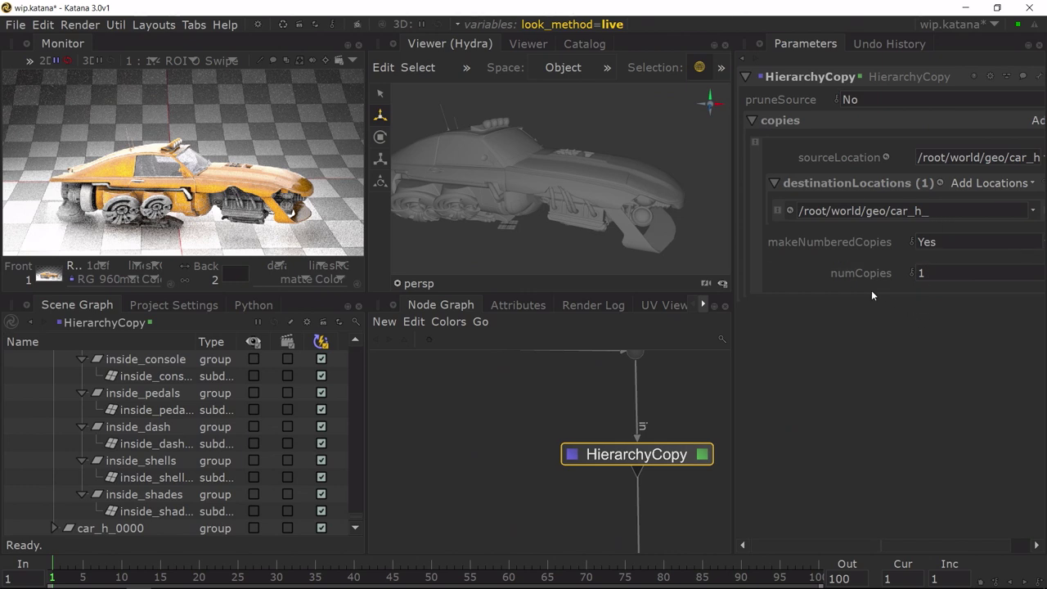
Step: Open the LookFileAssign node under Validate Asset and examine its car_h and car_h_0000 paths
middle_drag(572, 511, 481, 375)
scroll(584, 468, down, 3)
middle_drag(600, 490, 577, 408)
middle_drag(561, 550, 557, 409)
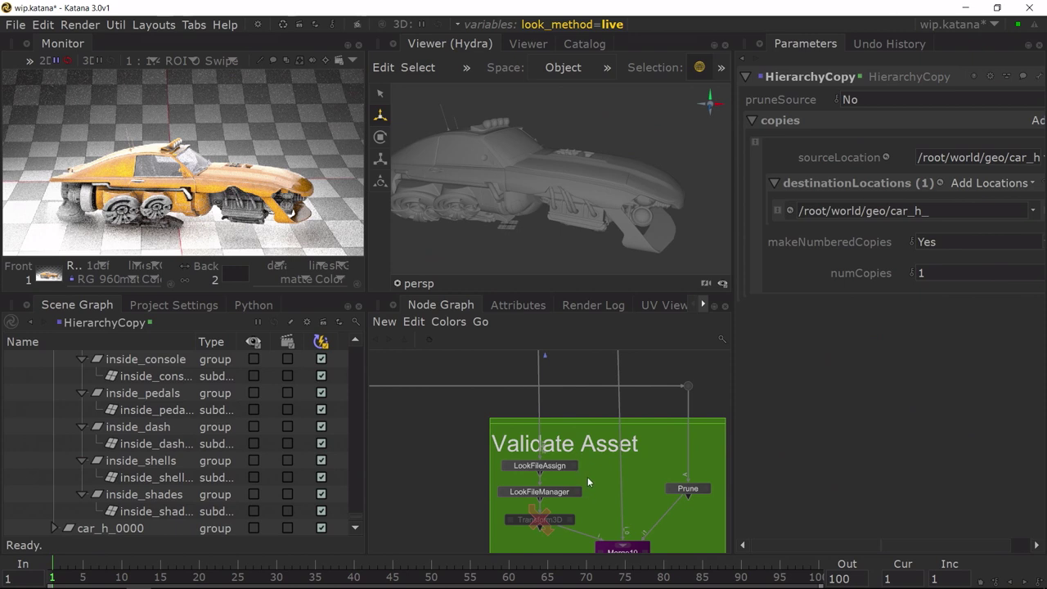
middle_drag(588, 477, 583, 451)
double_click(543, 440)
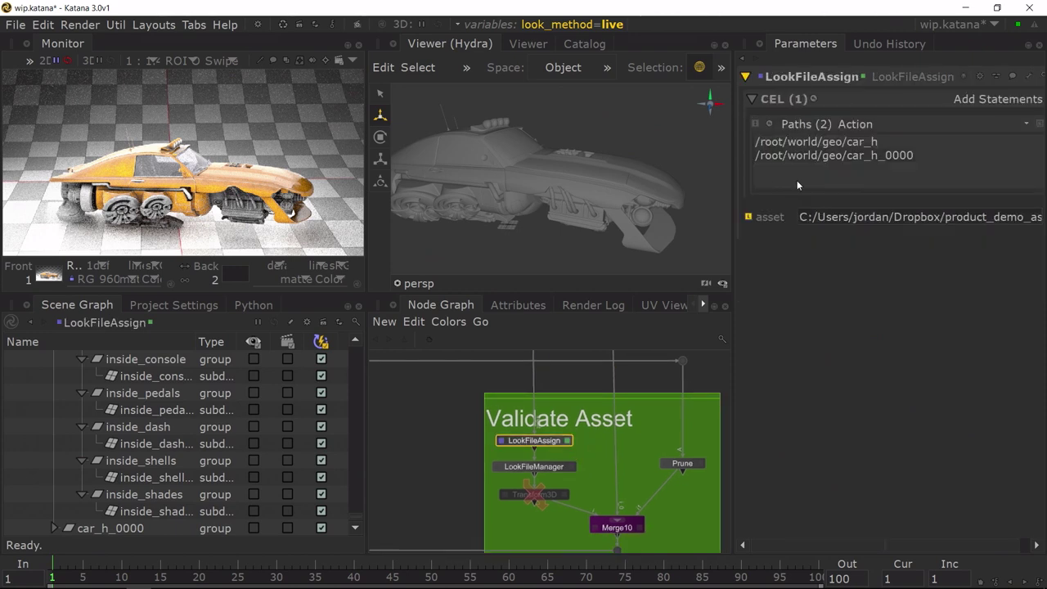
click(884, 142)
click(887, 156)
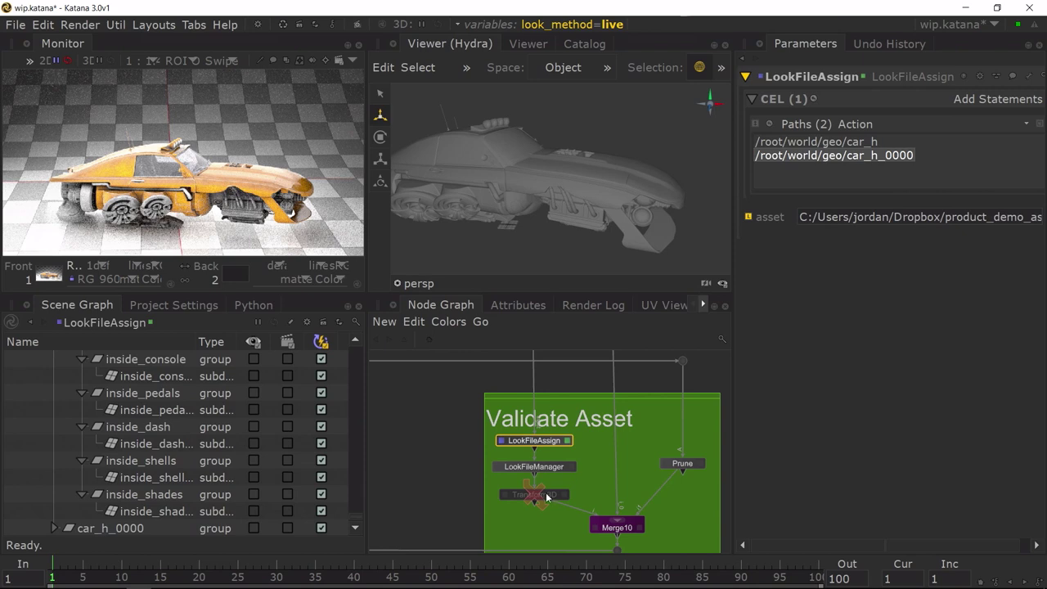
Step: Enable the Transform3D node under Validate Asset, view the scene from it and show its parameters
click(541, 494)
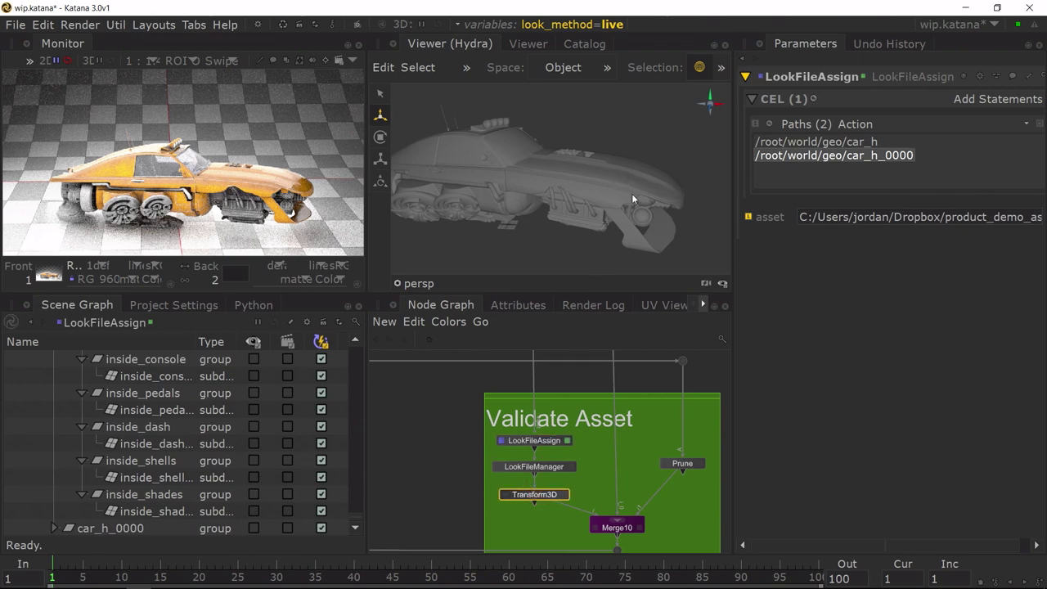
key(v)
key(e)
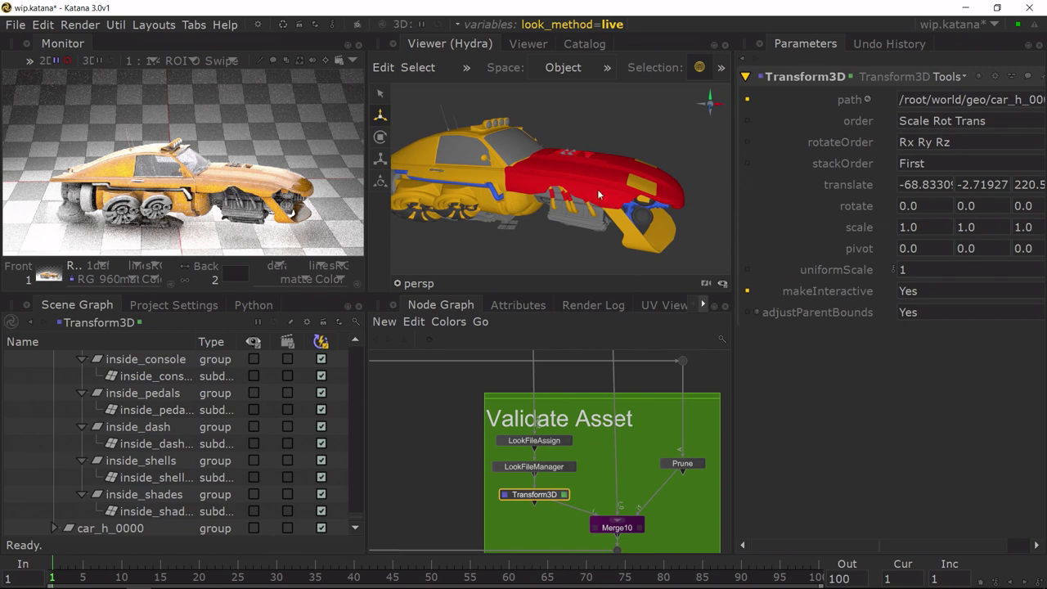
alt+drag(614, 191, 527, 195)
Step: View and edit the Merge10 node, then set the look_method graph state variable to lookfile
click(618, 528)
key(v)
key(e)
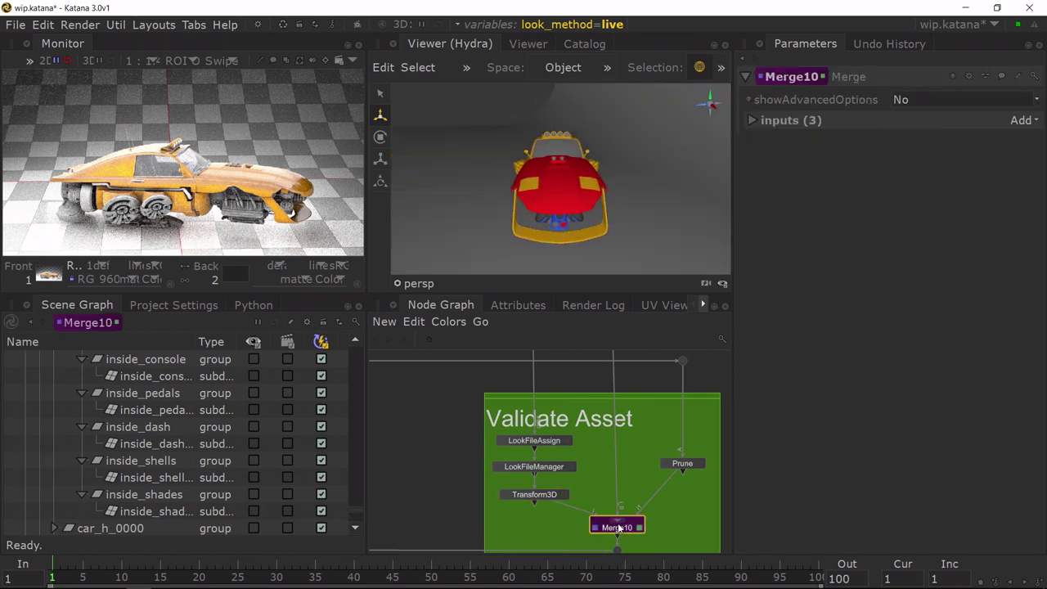
mouse_move(570, 90)
alt+mouse_down()
mouse_move(587, 100)
mouse_move(562, 96)
alt+mouse_up()
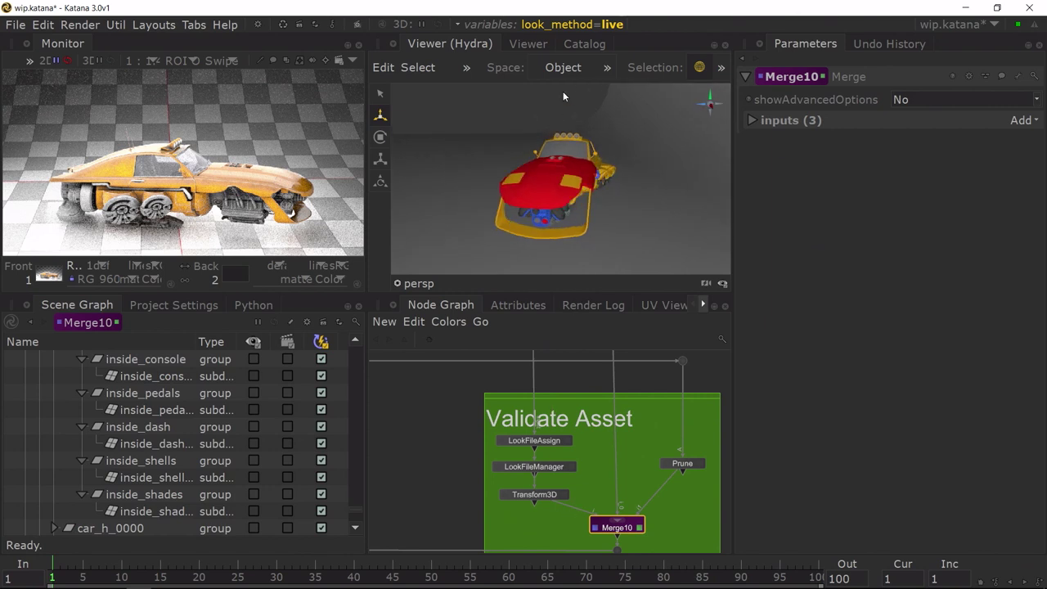
click(619, 33)
click(613, 105)
click(608, 123)
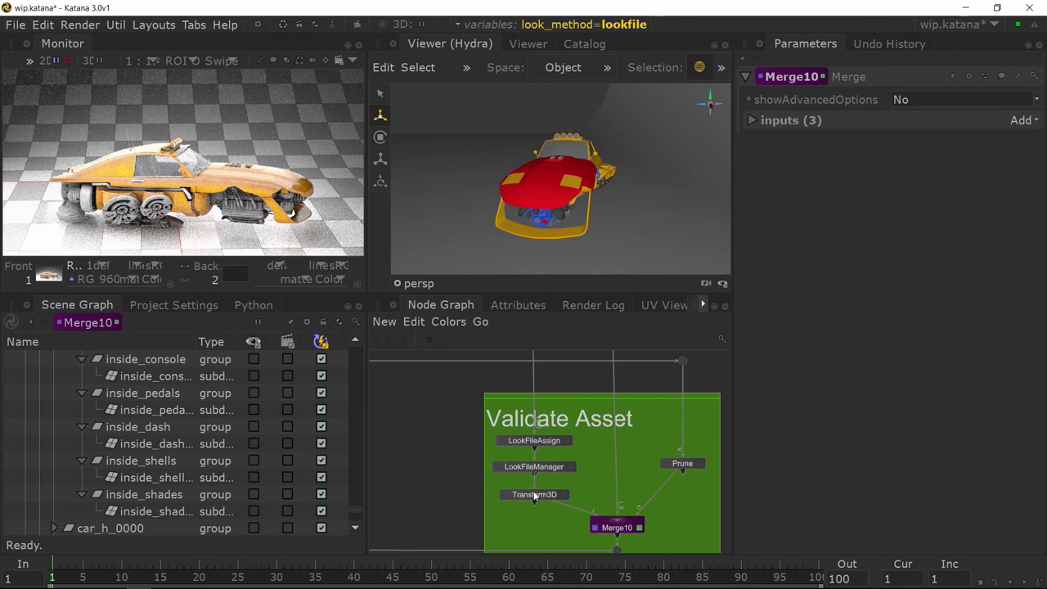
Step: View and edit the Transform3D node and select its car_h_0000 path location in the scene graph
click(534, 494)
click(867, 99)
click(883, 120)
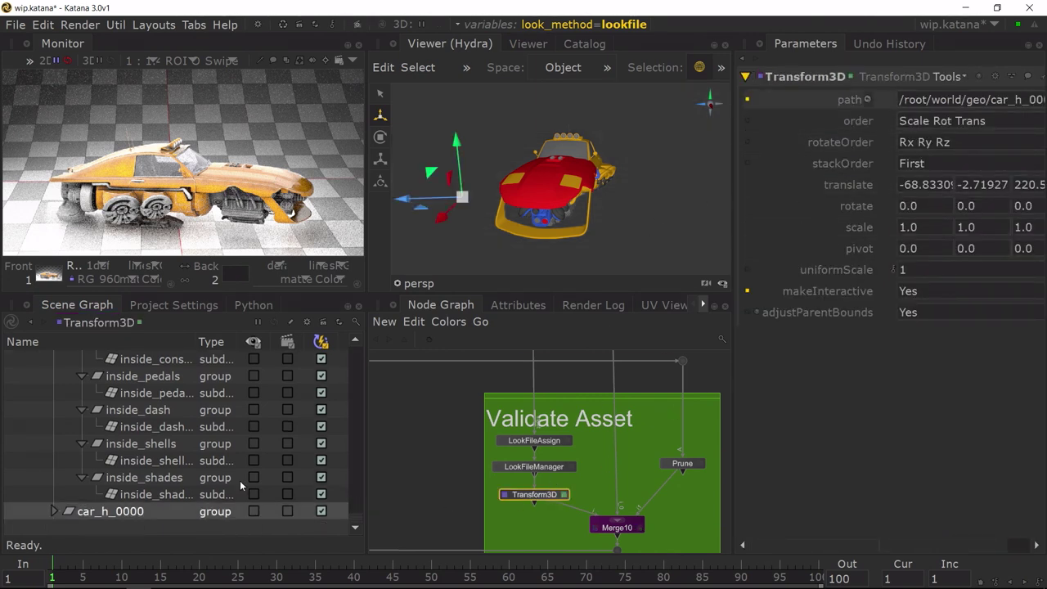
Step: Expand the geo hierarchy in the scene graph to show both cars in the viewer, then clear the selection
drag(359, 519, 353, 339)
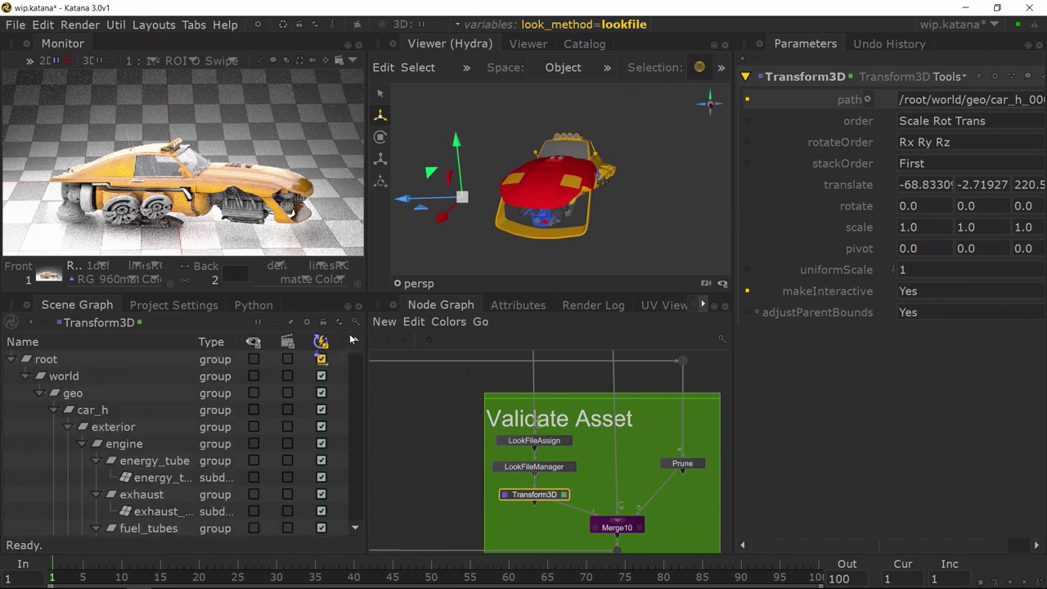
click(76, 392)
right_click(89, 391)
click(108, 396)
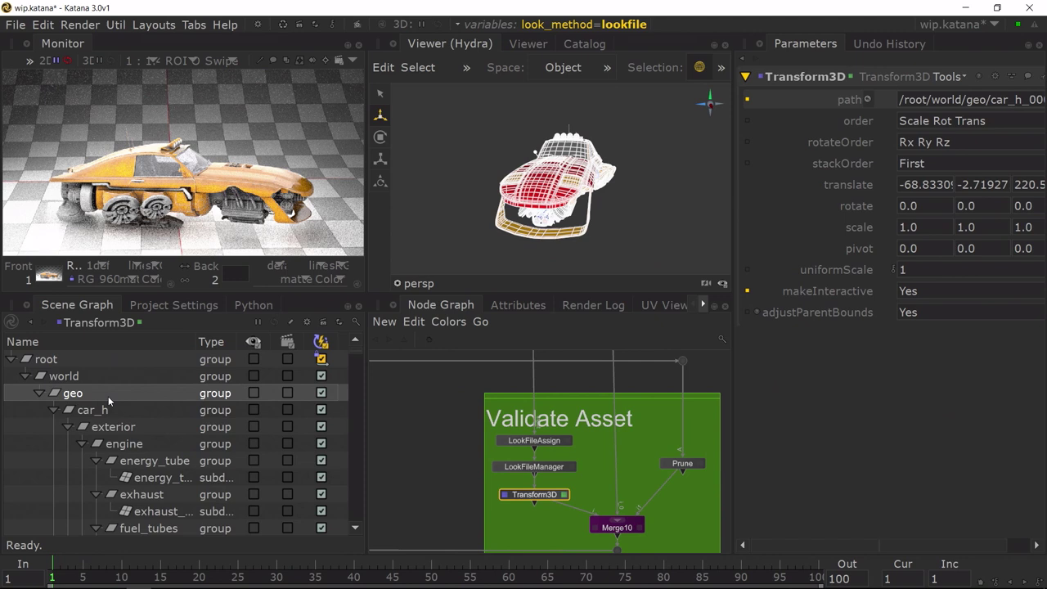
mouse_move(577, 188)
alt+mouse_down()
mouse_move(638, 188)
mouse_move(598, 190)
alt+mouse_up()
click(558, 240)
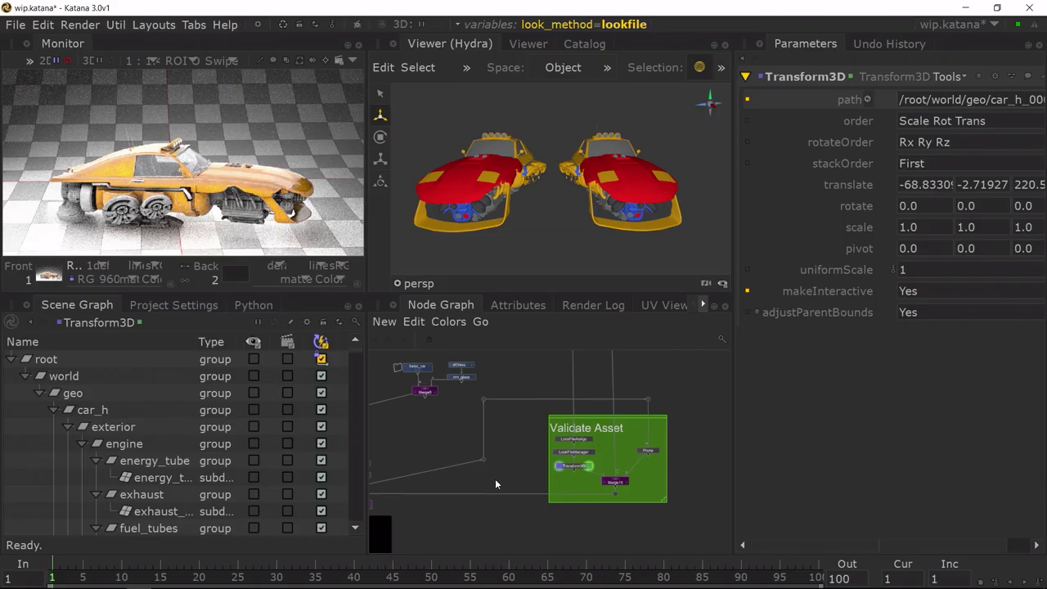
Step: View the scene from VariableSwitch4 and switch look_method to live and back to lookfile
middle_drag(495, 479, 678, 452)
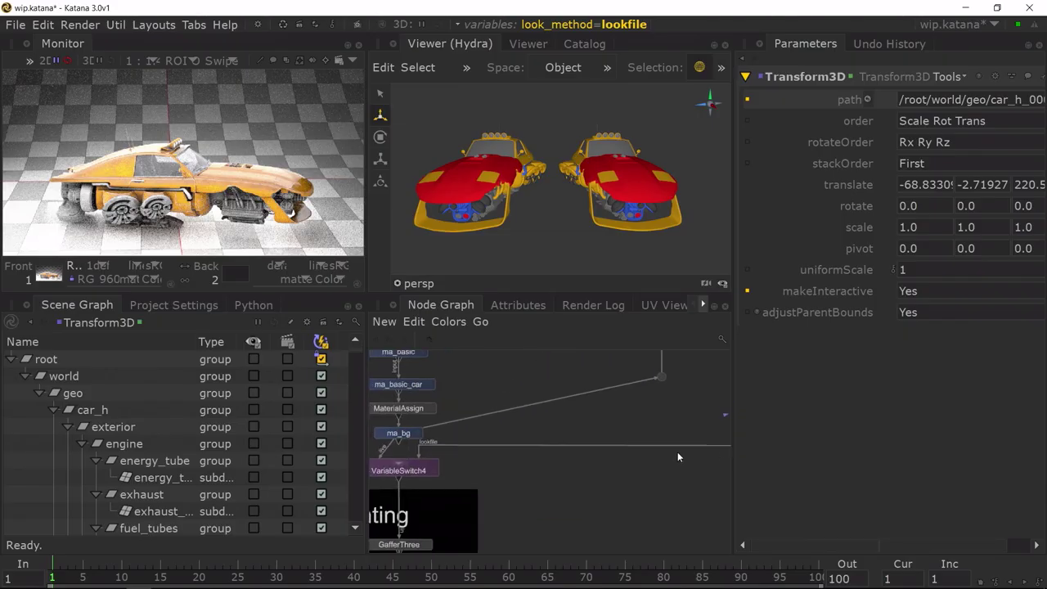
scroll(440, 467, up, 4)
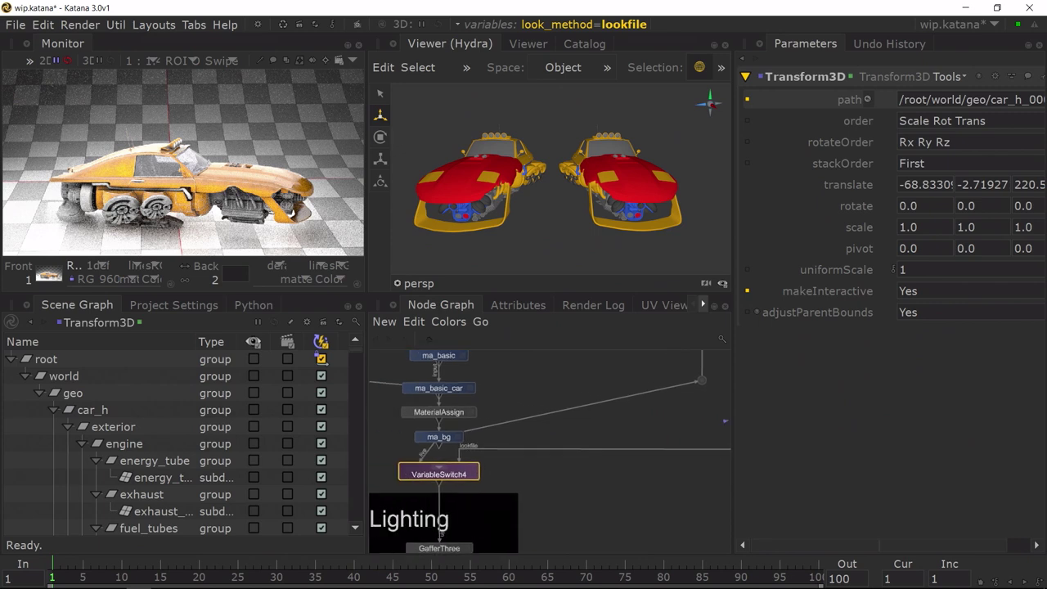
key(v)
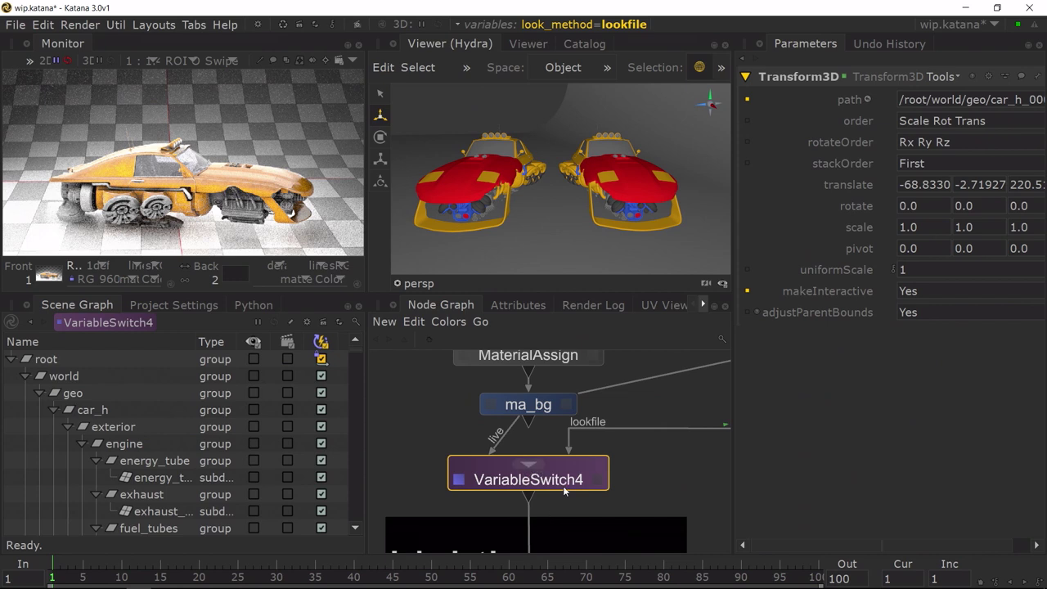
click(622, 26)
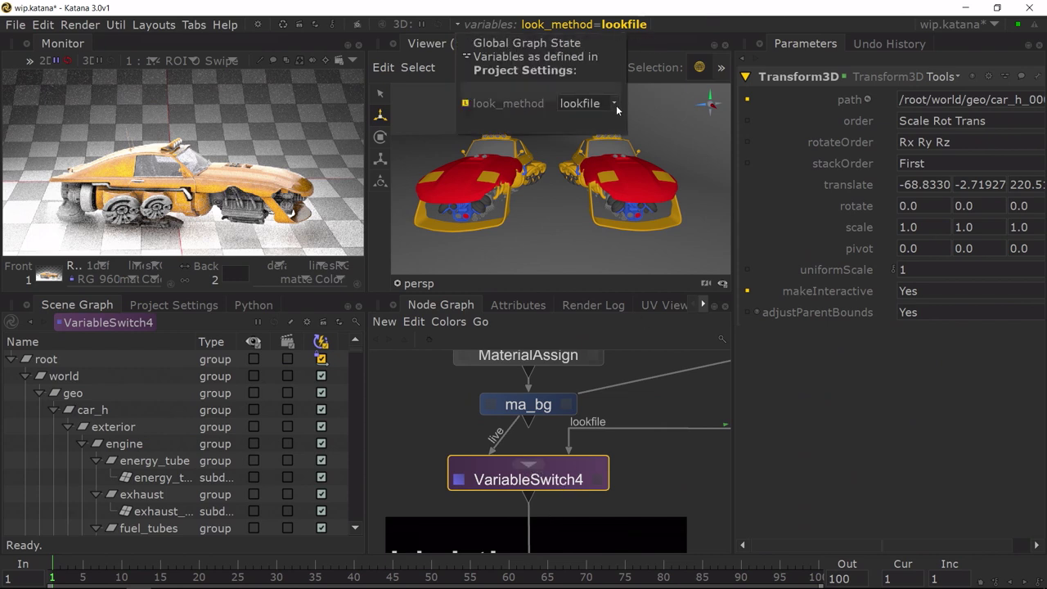
click(606, 133)
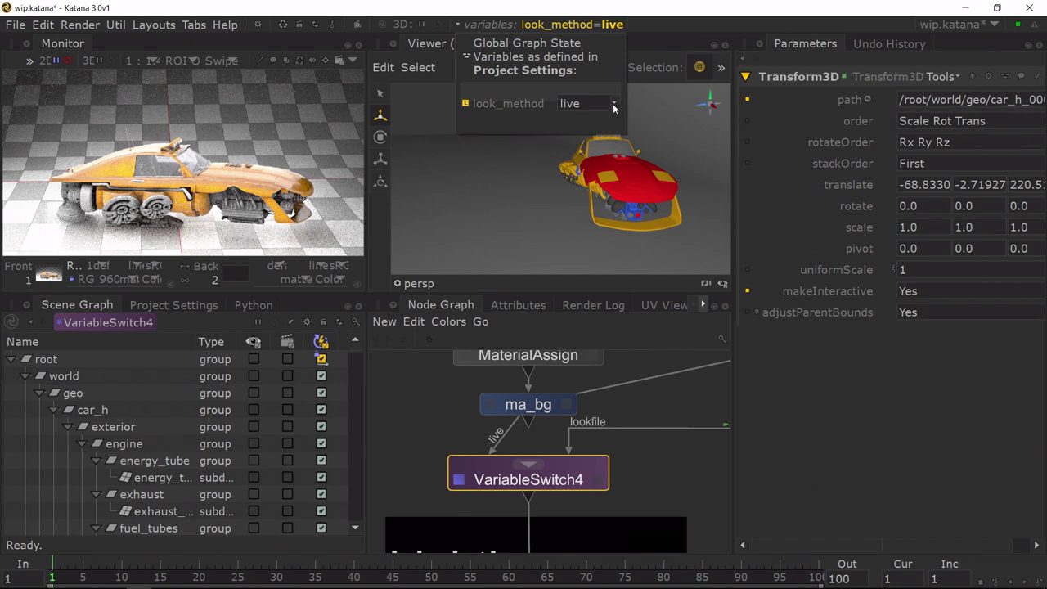
click(609, 120)
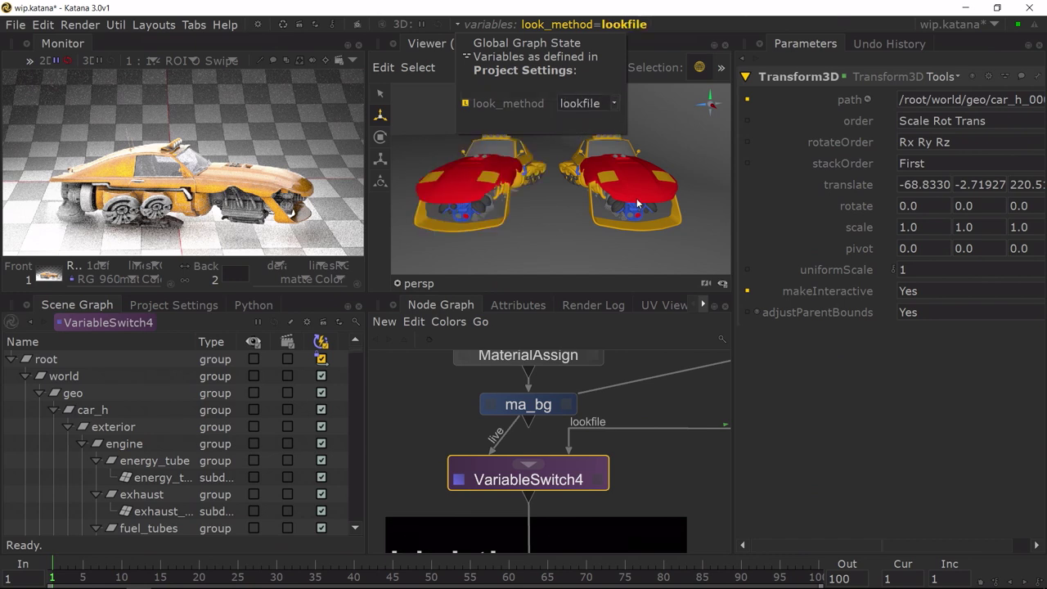
Step: Delete areaLight1, areaLight2 and areaLight3 from the GafferThree light list and unmute skyLight
middle_drag(642, 532, 610, 415)
middle_drag(598, 481, 608, 396)
middle_drag(589, 462, 611, 505)
click(588, 447)
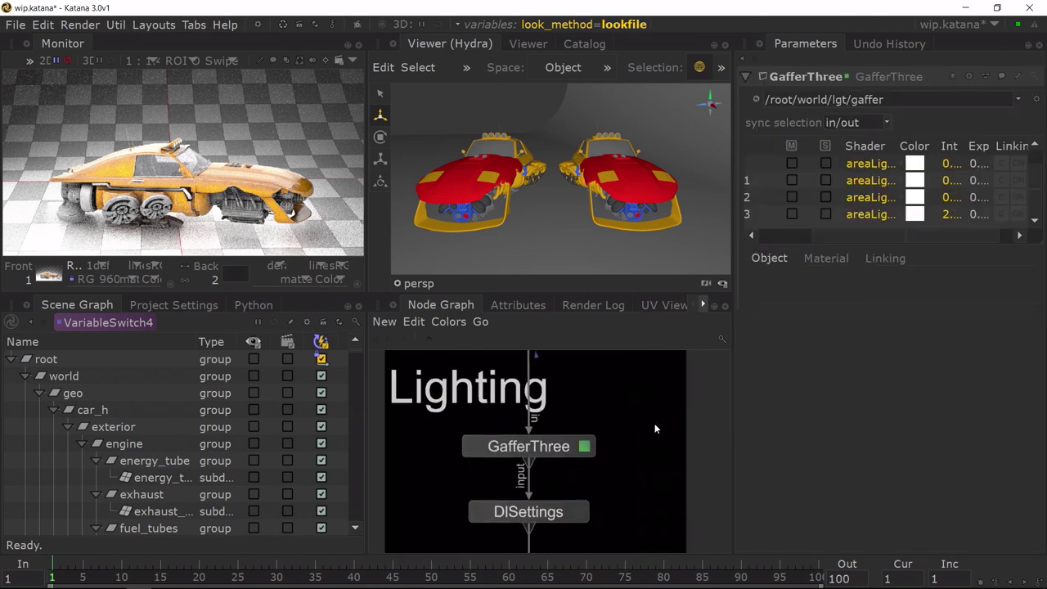
drag(850, 239, 783, 246)
drag(814, 182, 814, 220)
key(Delete)
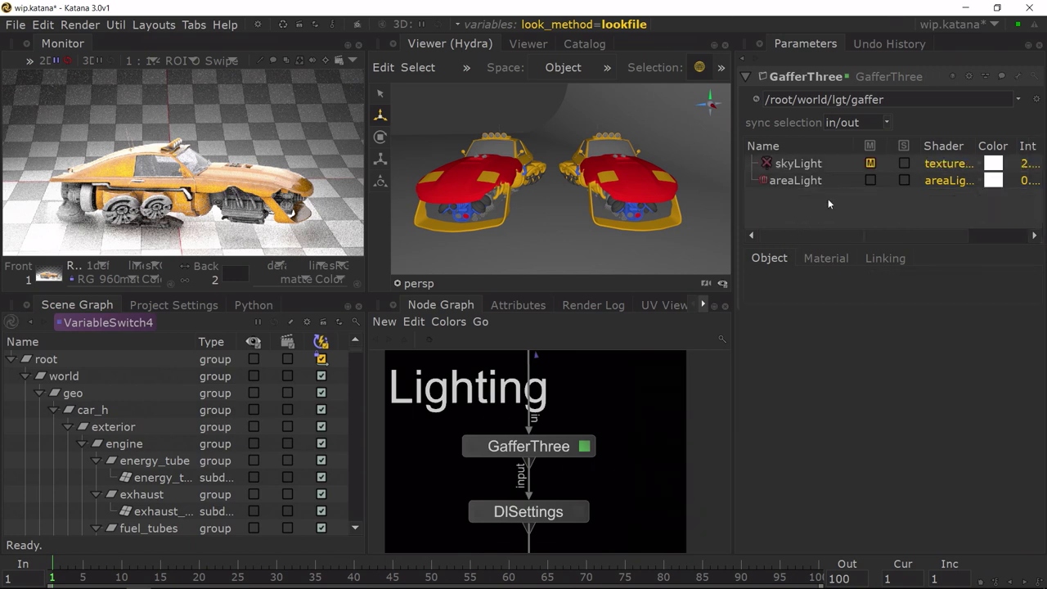
Step: Look through /root/world/cam/camera and orbit it to frame both cars at a three-quarter front angle
middle_drag(634, 497, 649, 376)
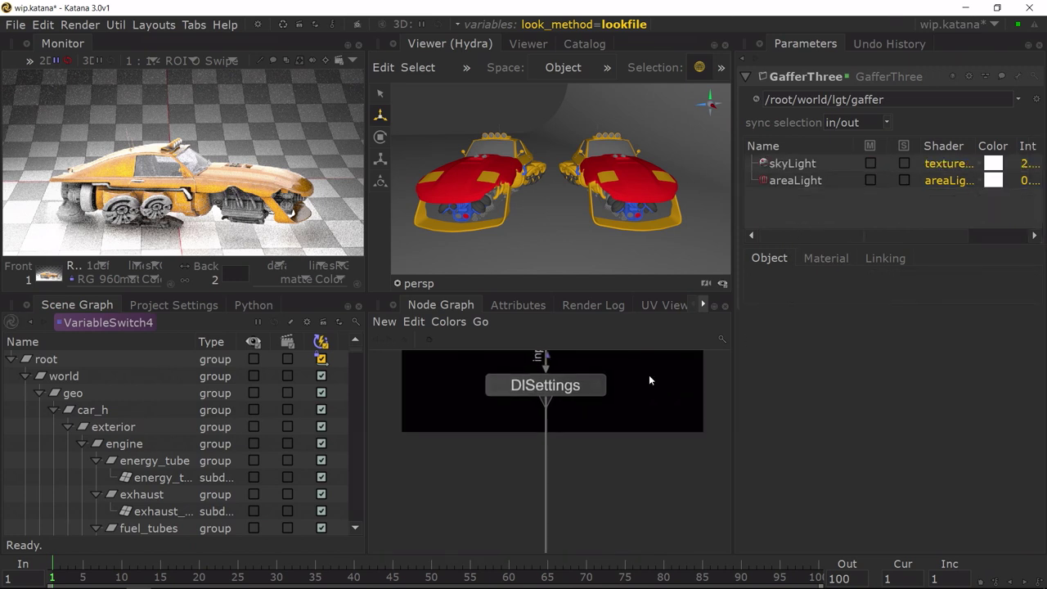
click(434, 284)
click(494, 389)
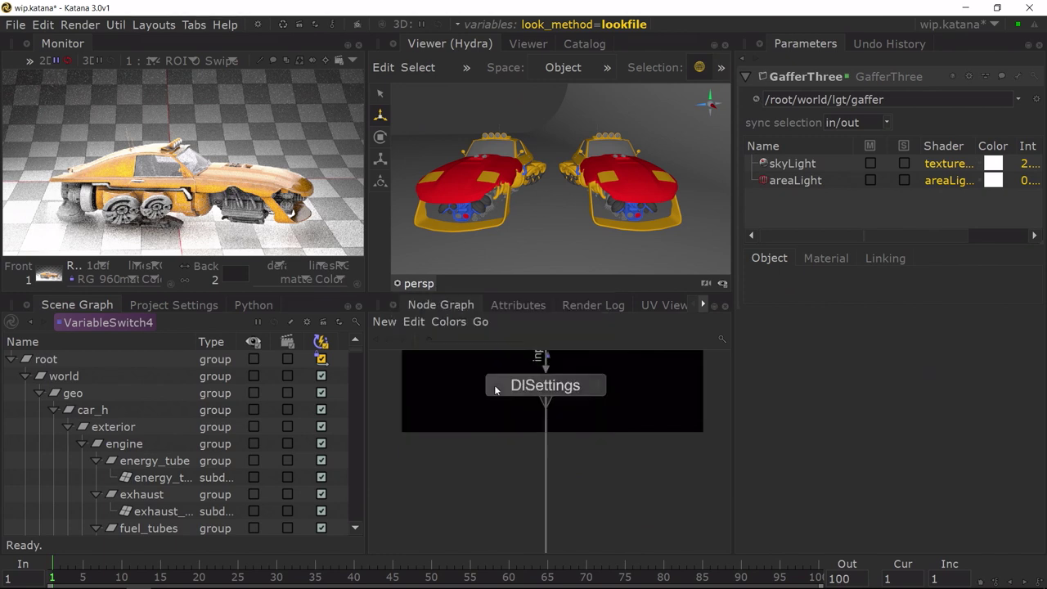
alt+drag(581, 236, 600, 215)
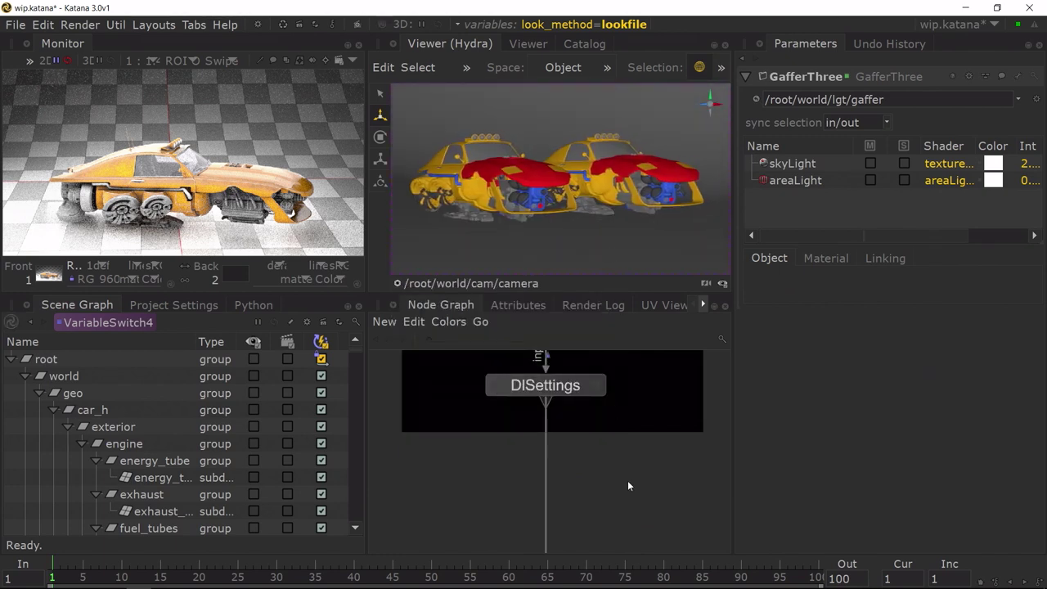
Step: Start a live render of both cars from the Render node and return to the Katana window
middle_drag(628, 482, 612, 355)
middle_drag(557, 461, 551, 427)
click(549, 429)
right_click(546, 438)
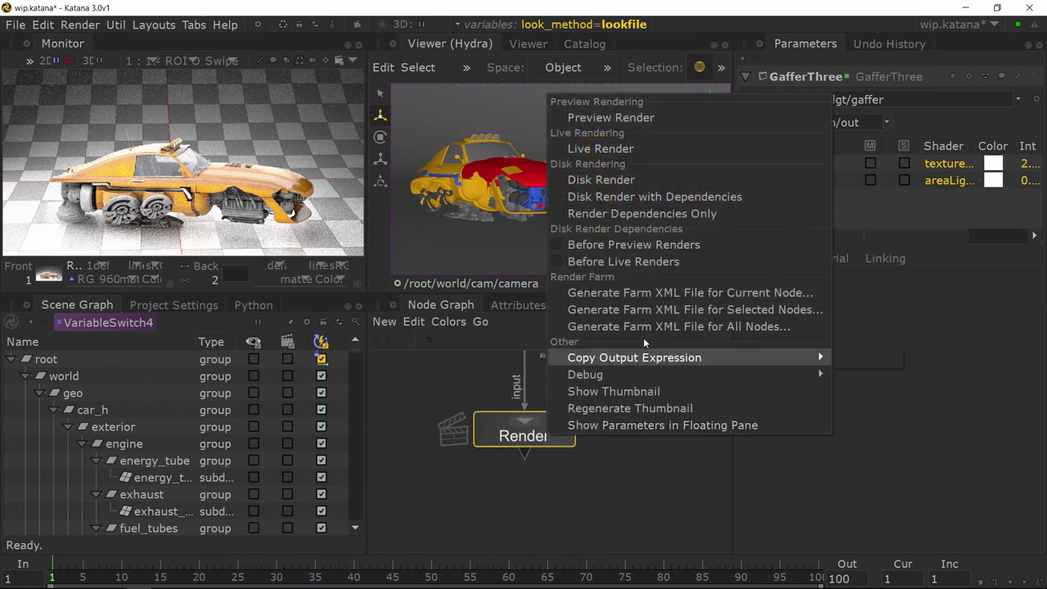
click(652, 148)
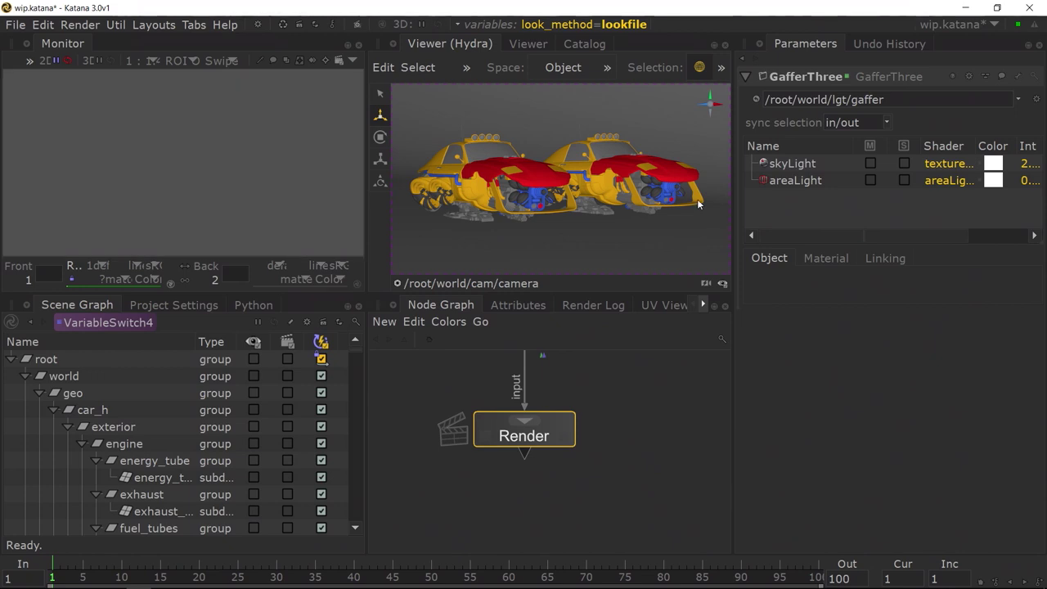
click(702, 14)
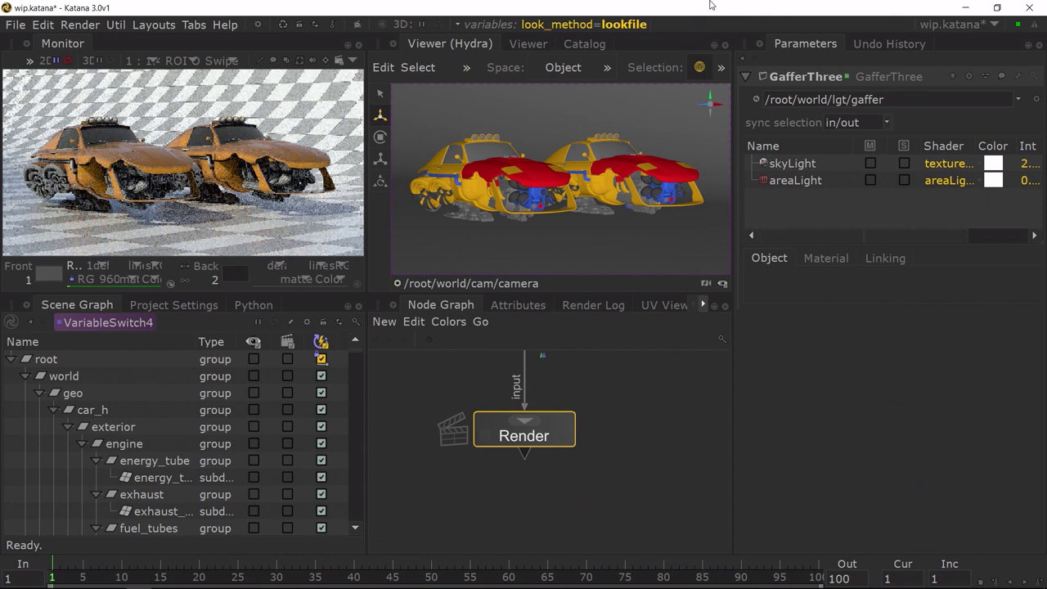
Step: Return upstream in the node graph to VariableSwitch4 and its lookfile branch
middle_drag(634, 360, 554, 489)
middle_drag(644, 405, 586, 473)
middle_drag(638, 353, 618, 448)
scroll(619, 448, down, 3)
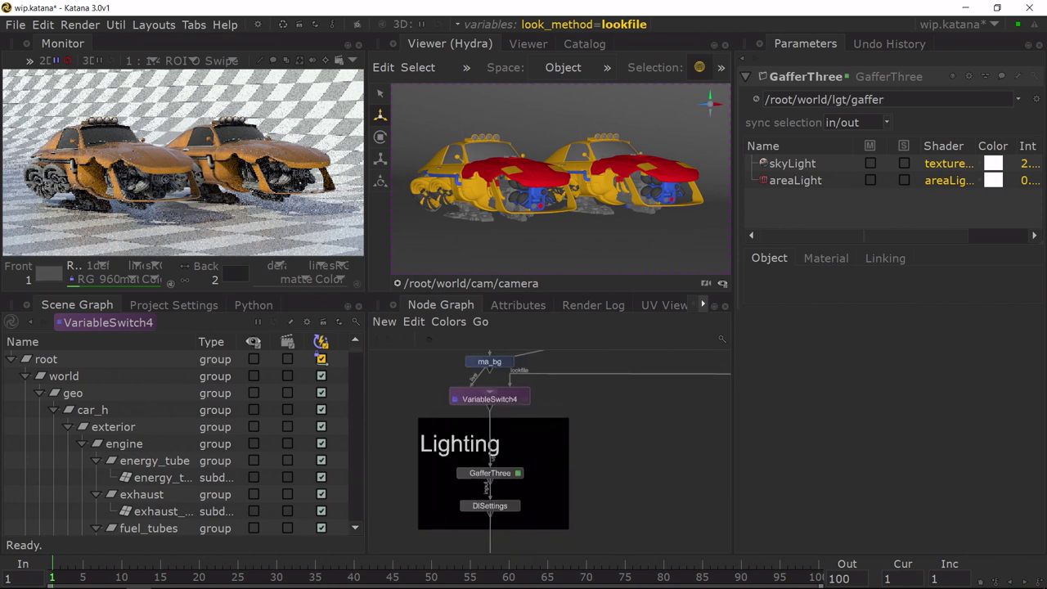
middle_drag(689, 377, 602, 419)
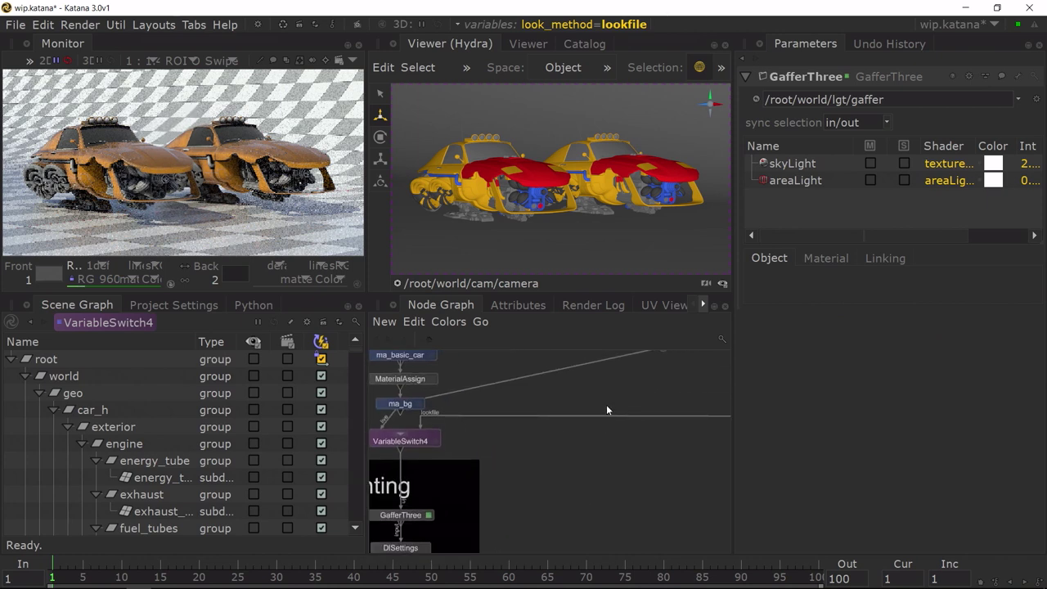